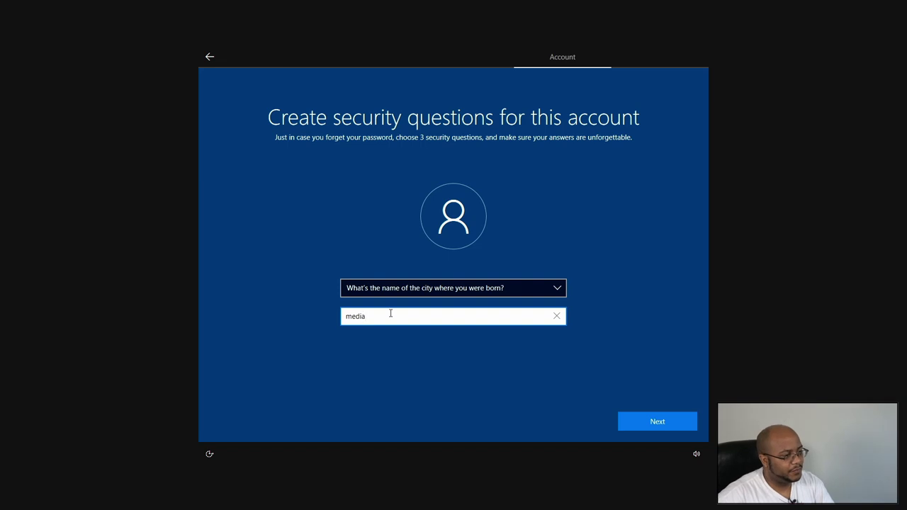
# - Choose 'What was your childhood nickname?' as the third security question and enter its answer
pyautogui.press('Return')
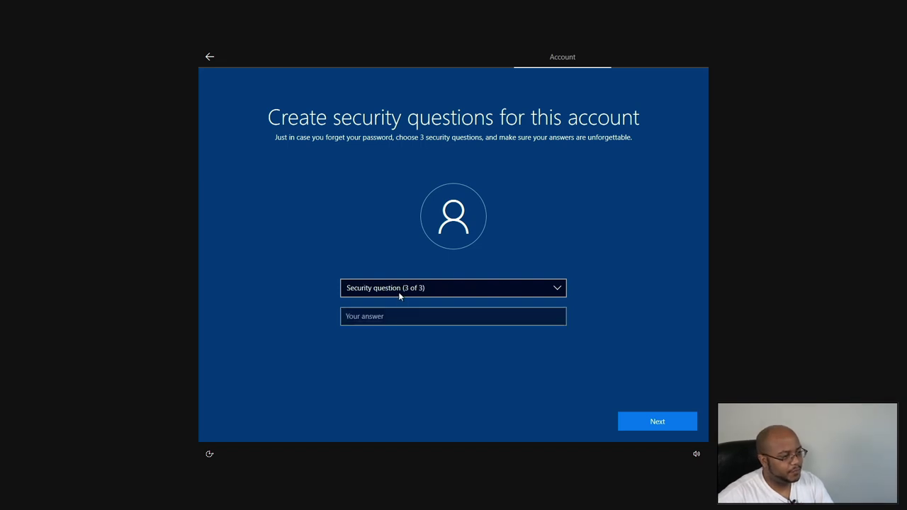
pyautogui.click(396, 292)
pyautogui.click(399, 298)
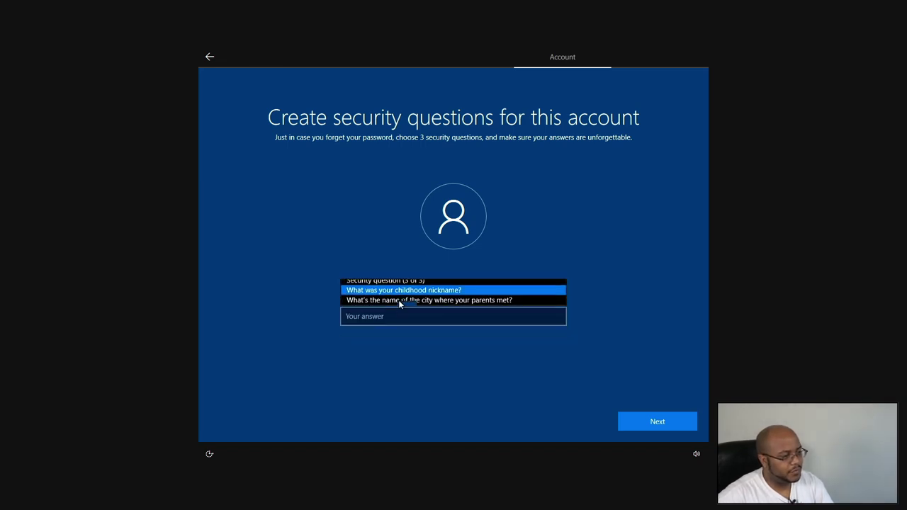
pyautogui.click(395, 316)
pyautogui.write('media')
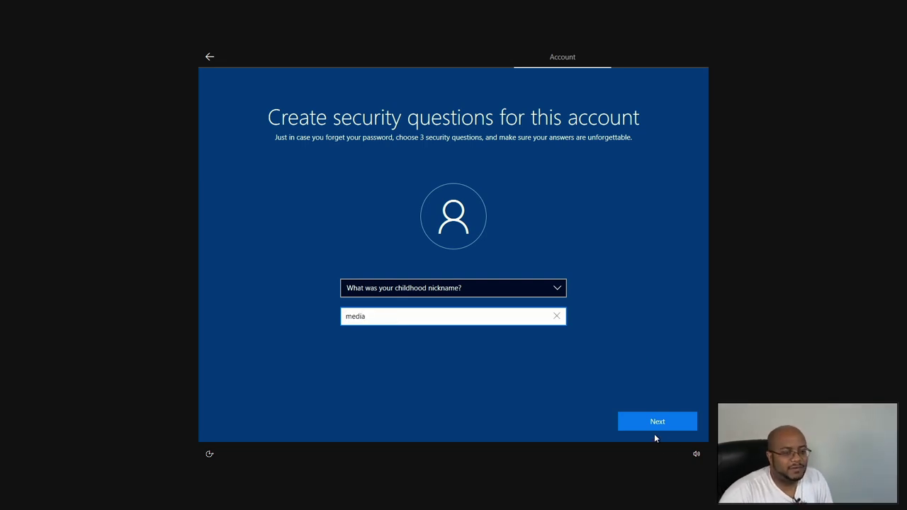
# - Submit the security questions, then decline activity history and Cortana
pyautogui.click(654, 428)
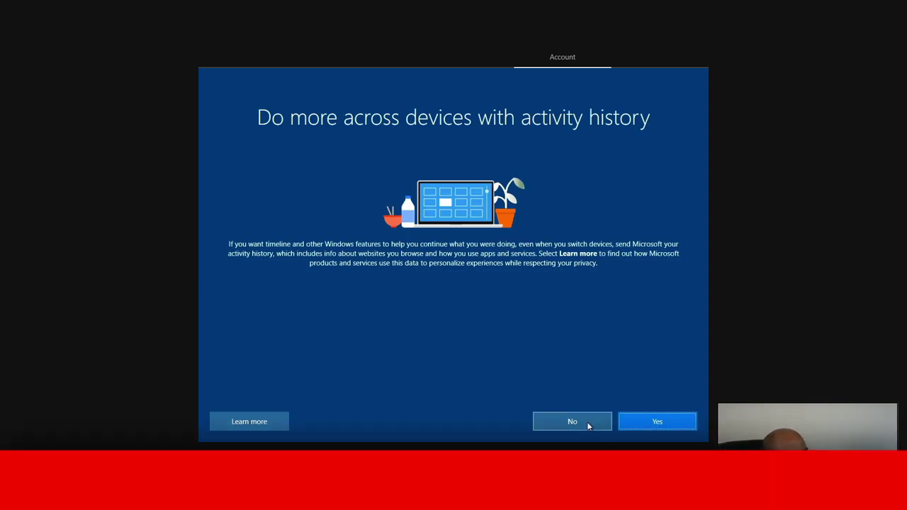
pyautogui.click(583, 423)
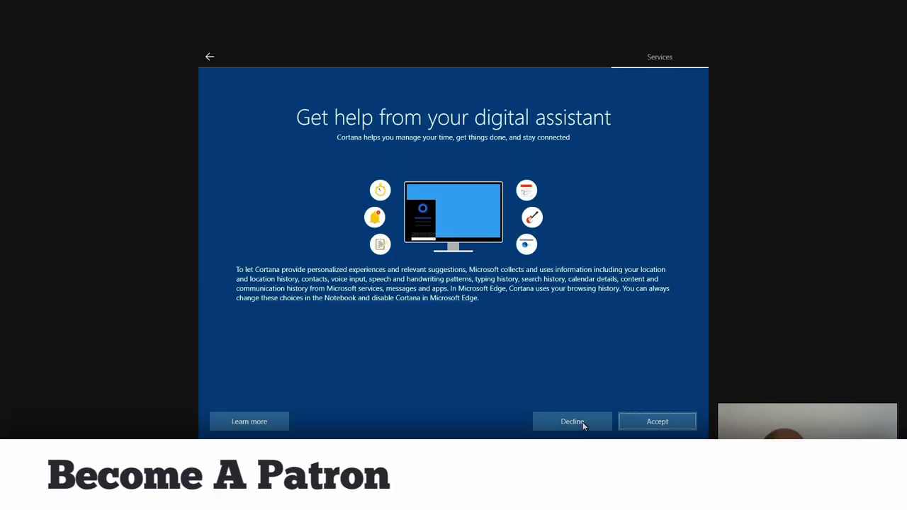
pyautogui.click(581, 422)
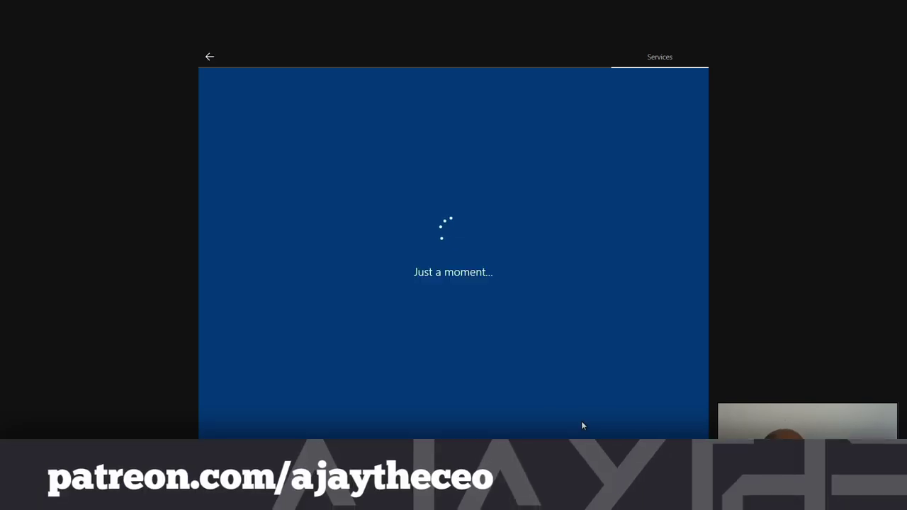
# - Turn off speech, Find my device, inking, ad ID, tailored experiences, location; set diagnostics to Basic and accept
pyautogui.click(223, 221)
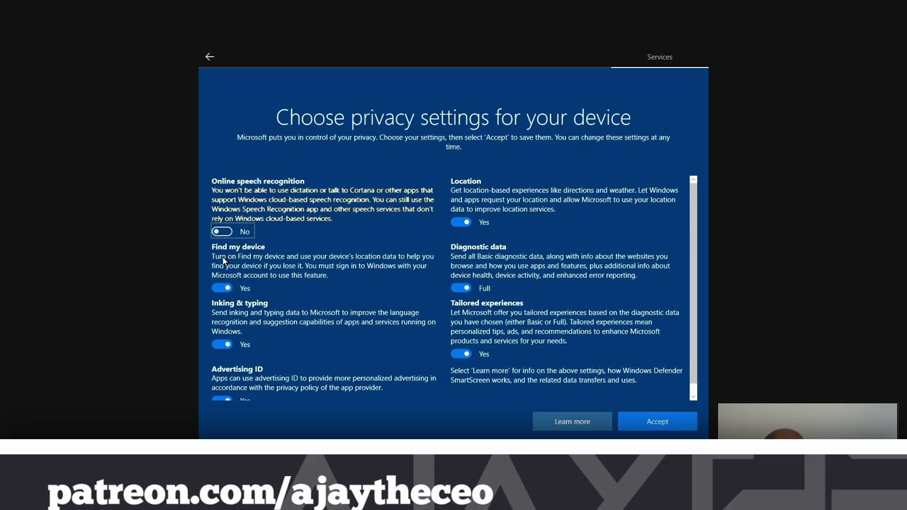
pyautogui.click(222, 270)
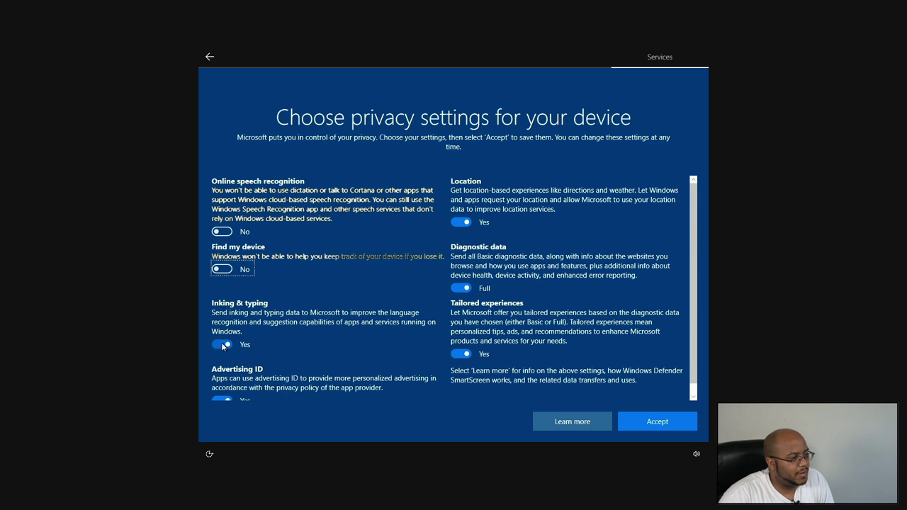
pyautogui.click(222, 345)
pyautogui.click(225, 401)
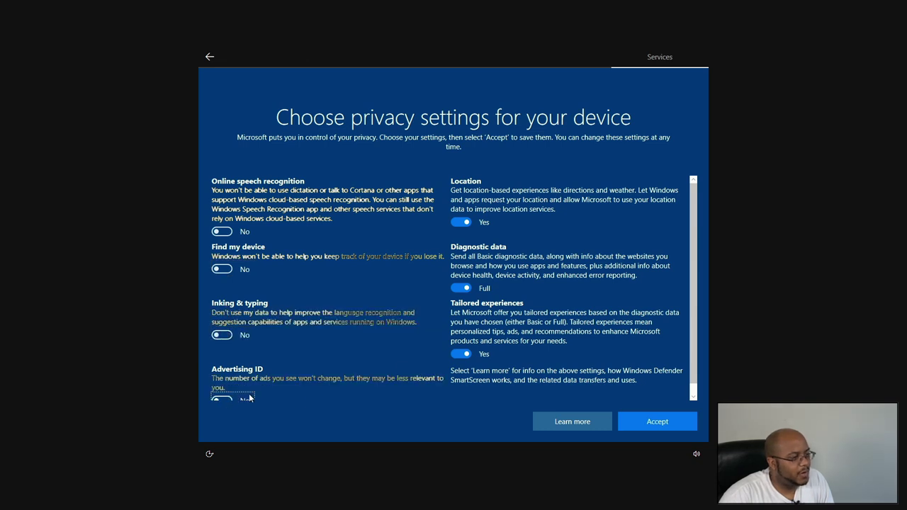
pyautogui.click(463, 354)
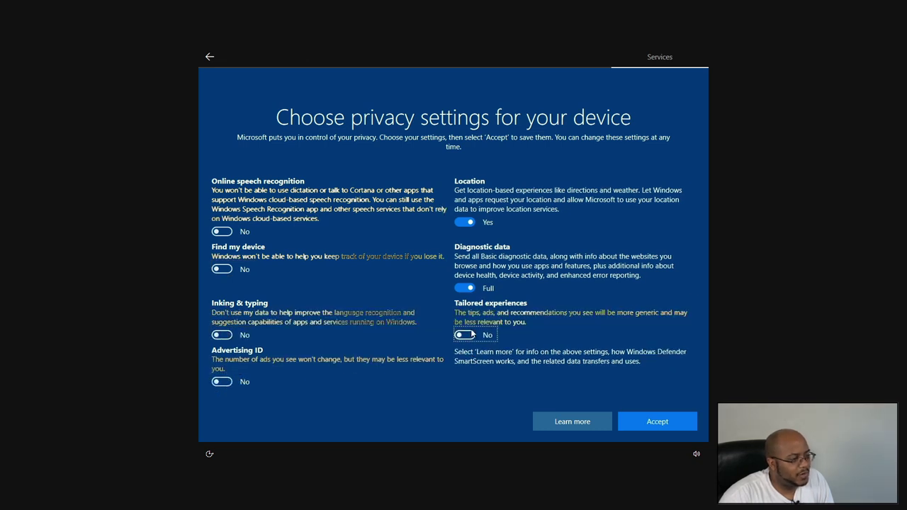
pyautogui.click(465, 286)
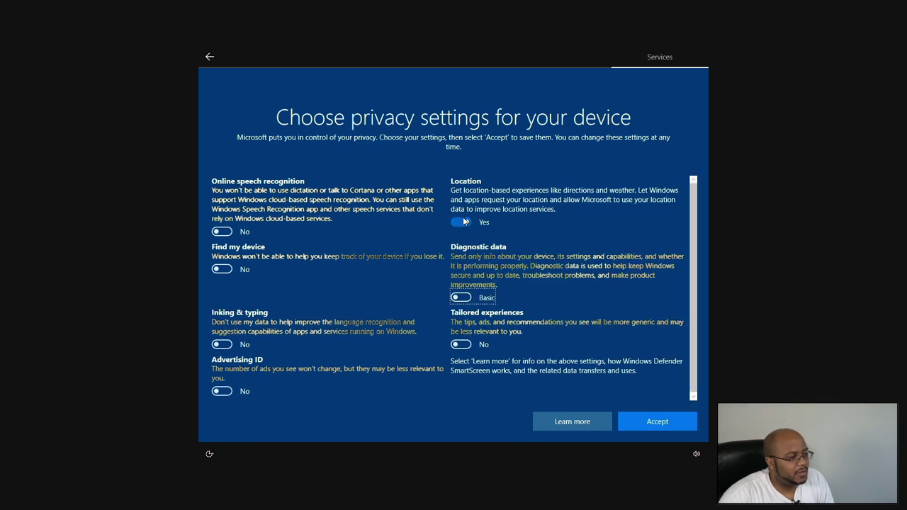
pyautogui.click(463, 221)
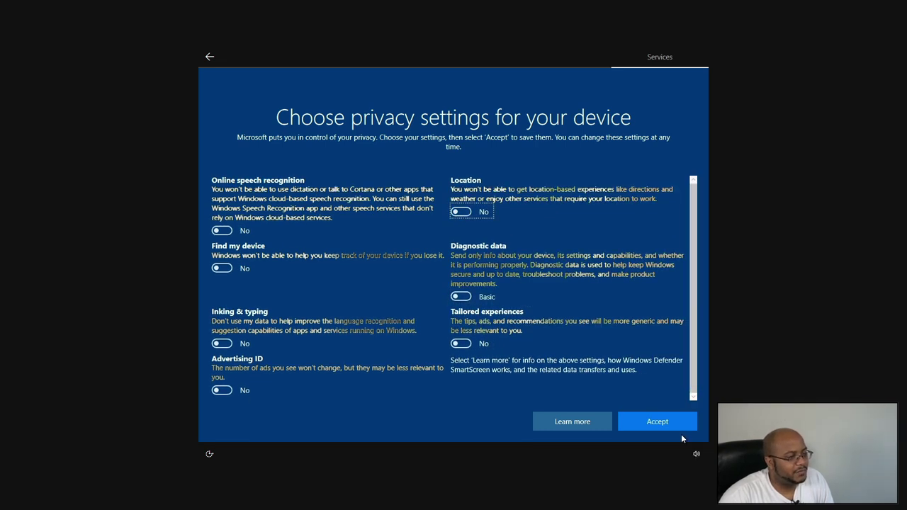
pyautogui.click(680, 426)
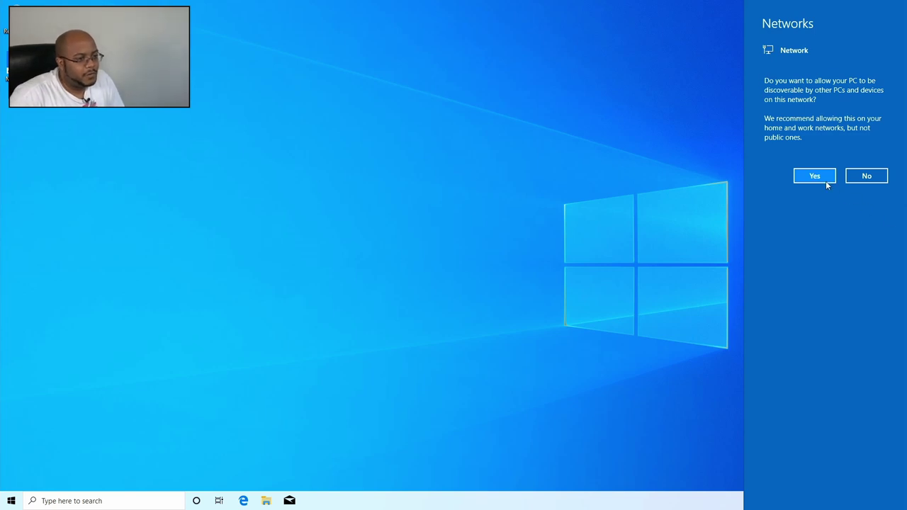
# - Allow the PC to be discoverable on this network
pyautogui.click(742, 166)
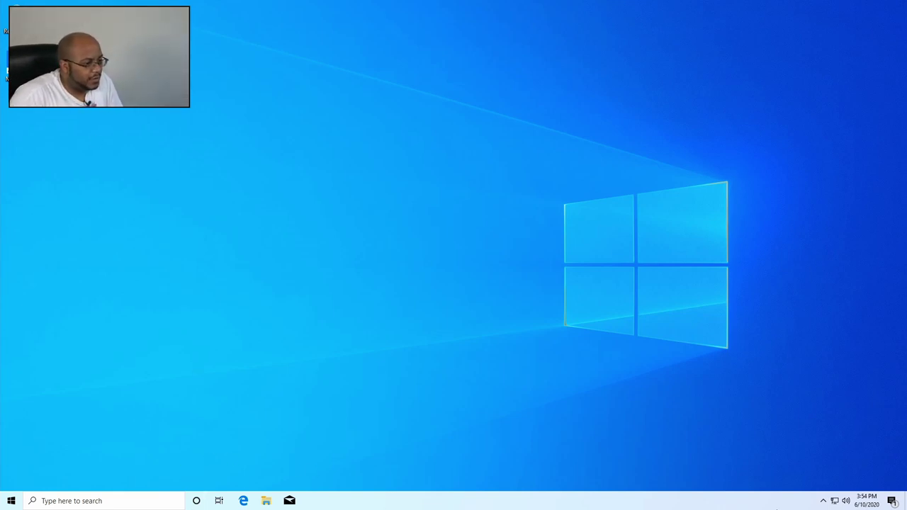
# - Open Windows Settings beside the desktop and turn off the General privacy toggles
pyautogui.click(887, 502)
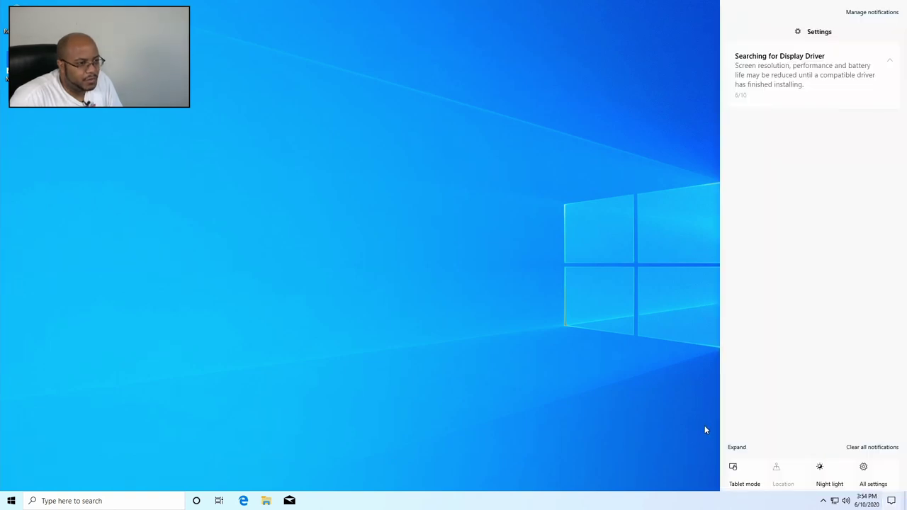
pyautogui.click(863, 480)
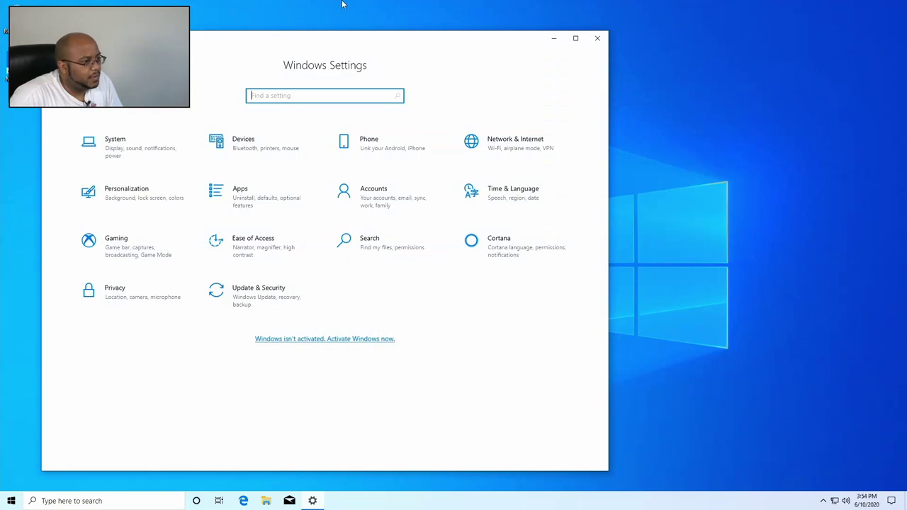
pyautogui.moveTo(349, 49); pyautogui.dragTo(576, 48)
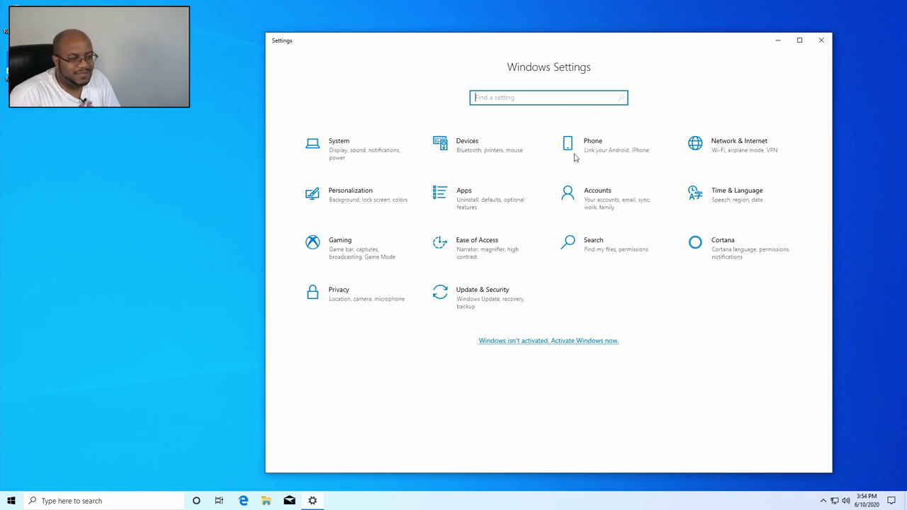
pyautogui.click(356, 305)
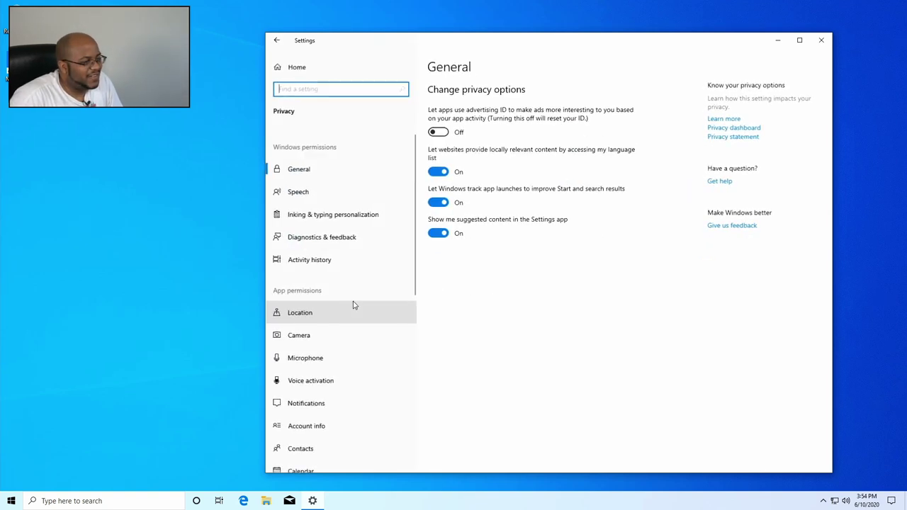
pyautogui.click(442, 172)
pyautogui.click(437, 233)
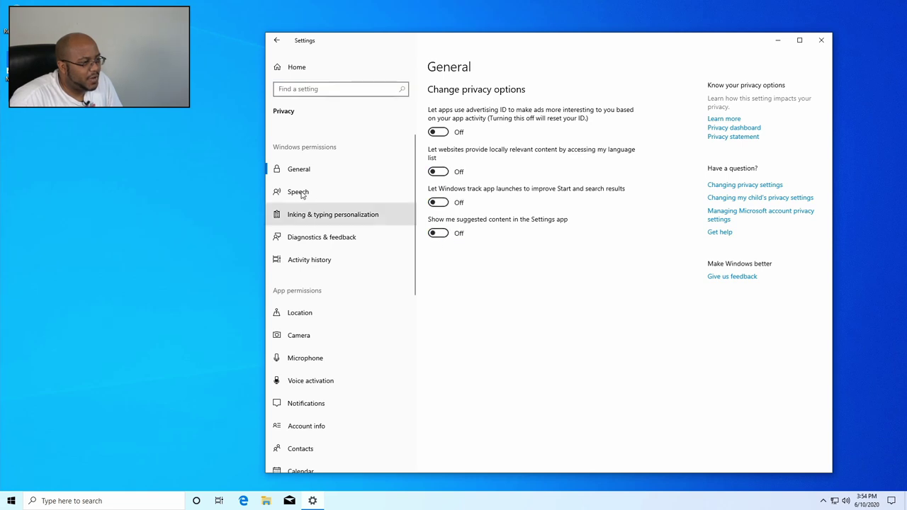
# - Set Diagnostics & feedback frequency to Never, leaving the troubleshooting preference unchanged
pyautogui.click(298, 192)
pyautogui.click(358, 214)
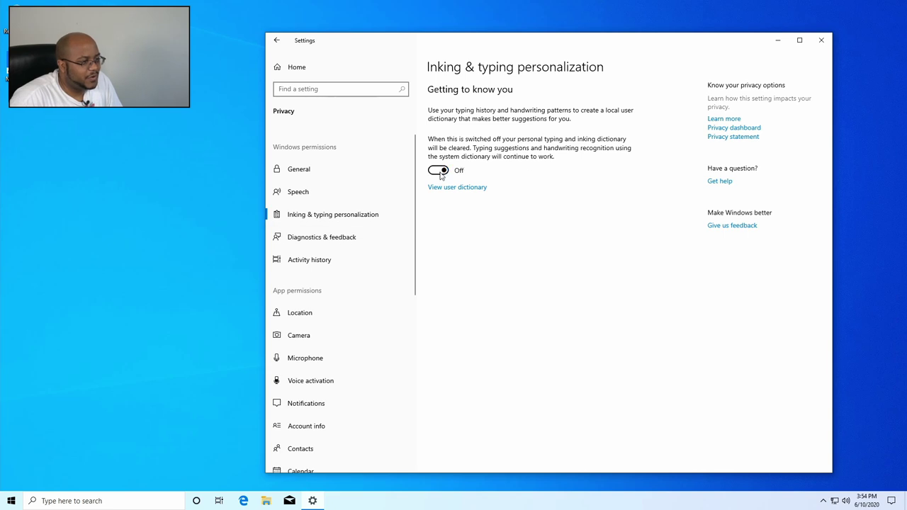
pyautogui.click(334, 244)
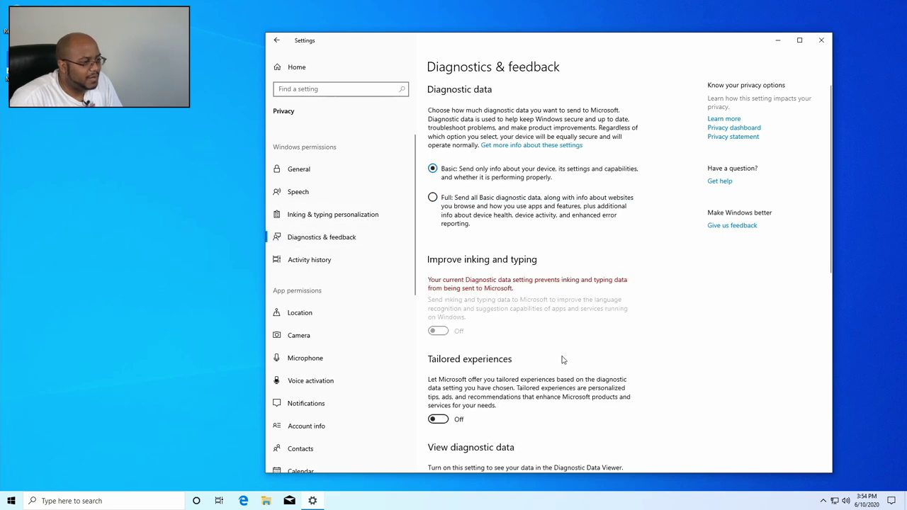
pyautogui.scroll(-6, 564, 360)
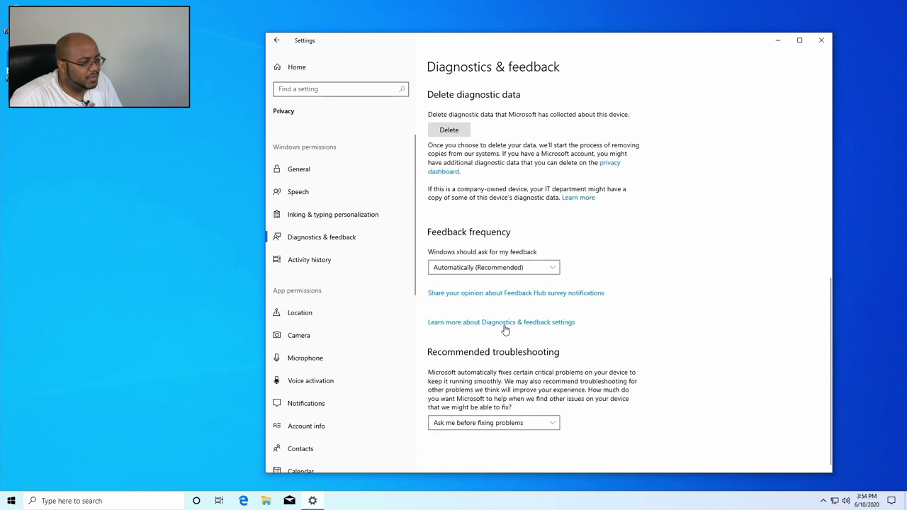
pyautogui.click(496, 268)
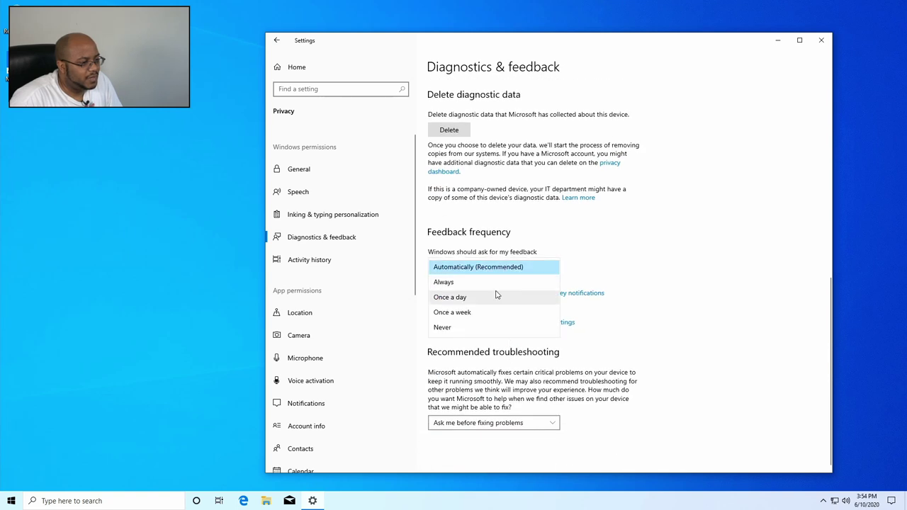
pyautogui.click(470, 330)
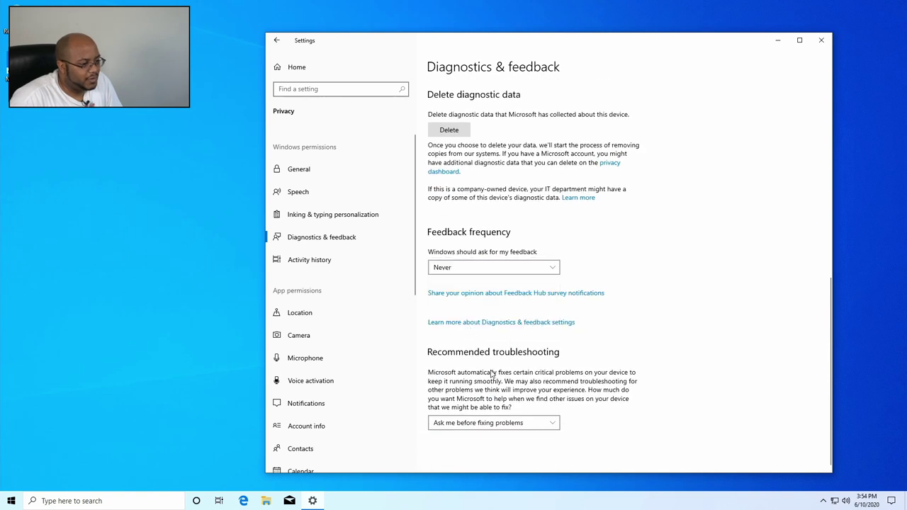
pyautogui.click(475, 425)
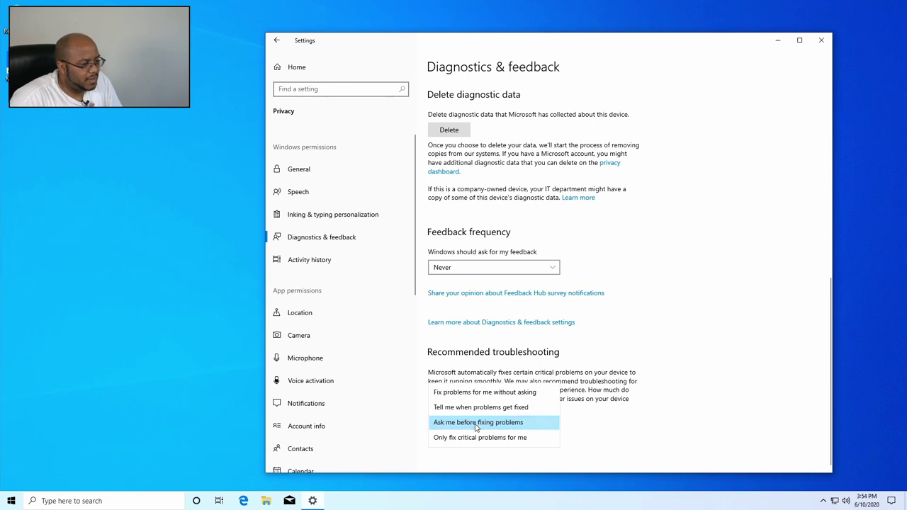
pyautogui.click(476, 425)
# - Turn off app access to the camera, microphone, notifications and account info
pyautogui.click(296, 260)
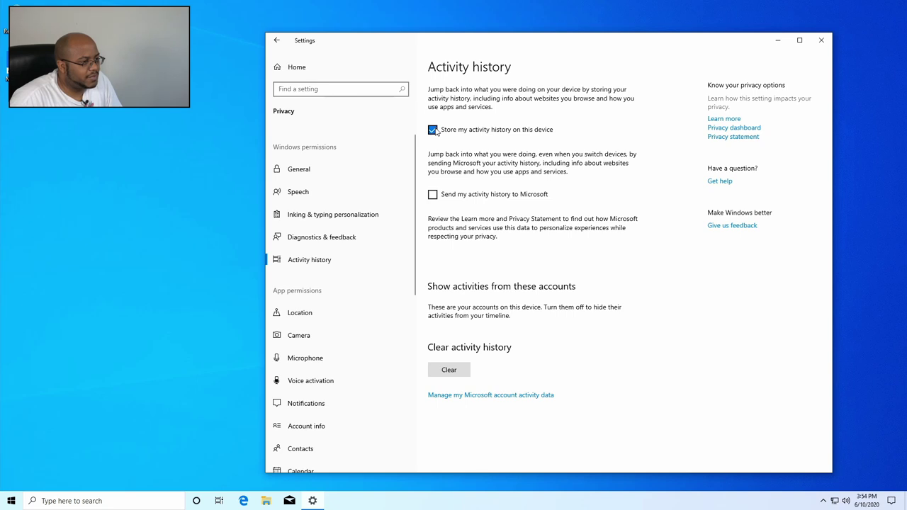
pyautogui.click(301, 316)
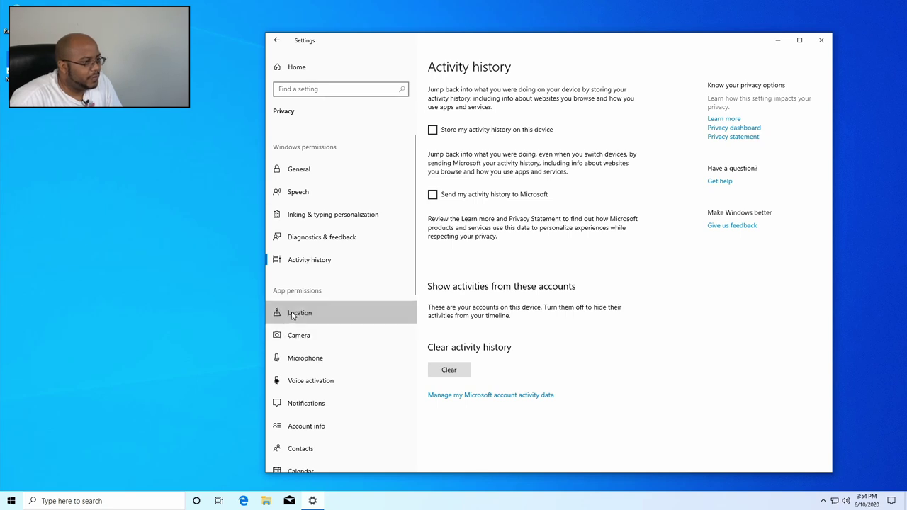
pyautogui.click(305, 337)
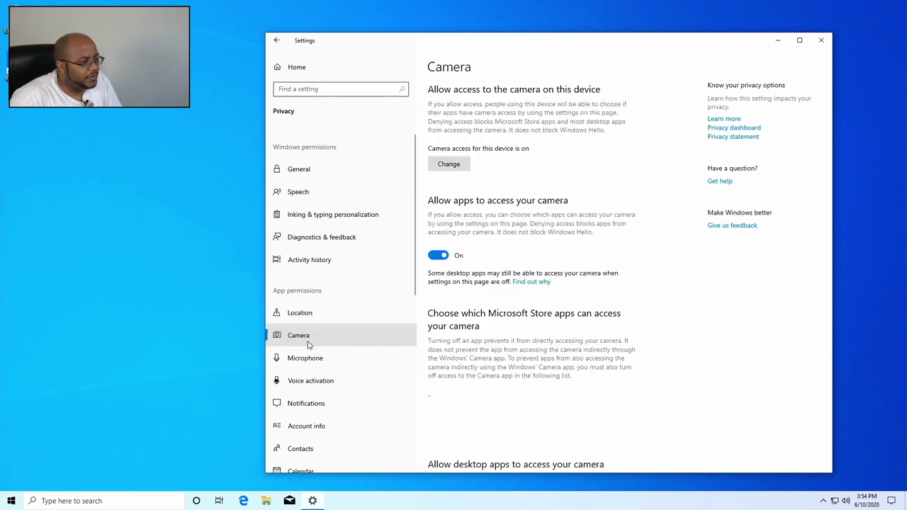
pyautogui.click(444, 259)
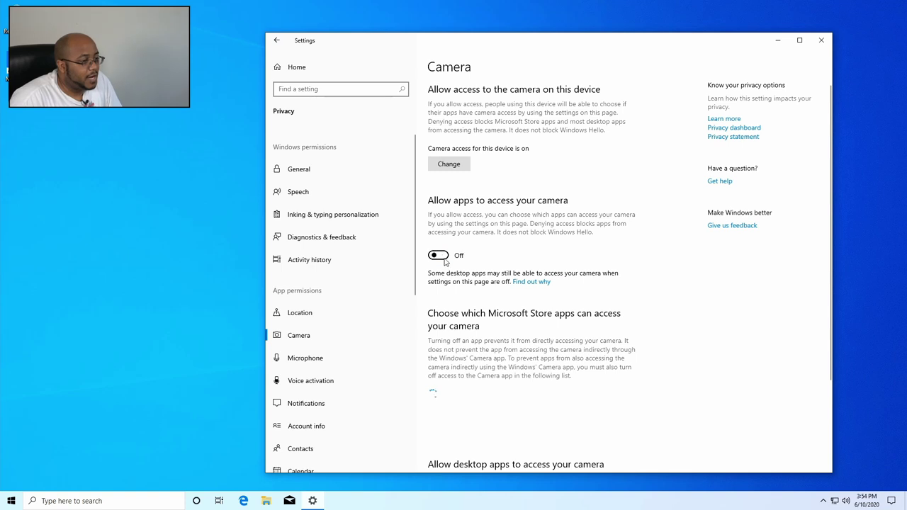
pyautogui.click(312, 358)
pyautogui.click(437, 258)
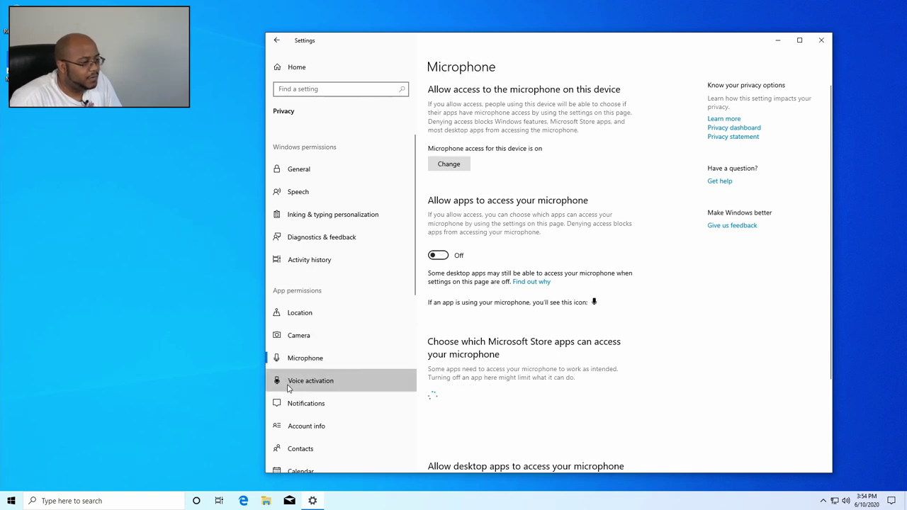
pyautogui.click(311, 380)
pyautogui.click(305, 403)
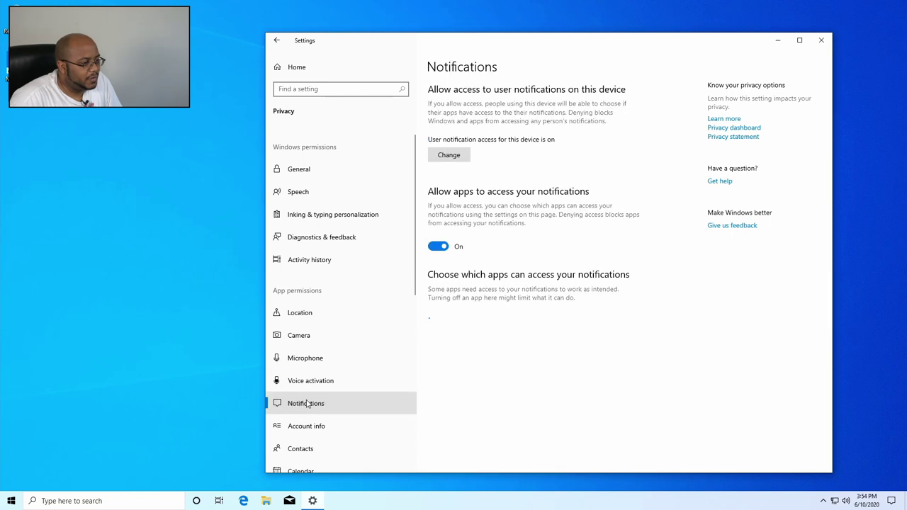
pyautogui.click(438, 246)
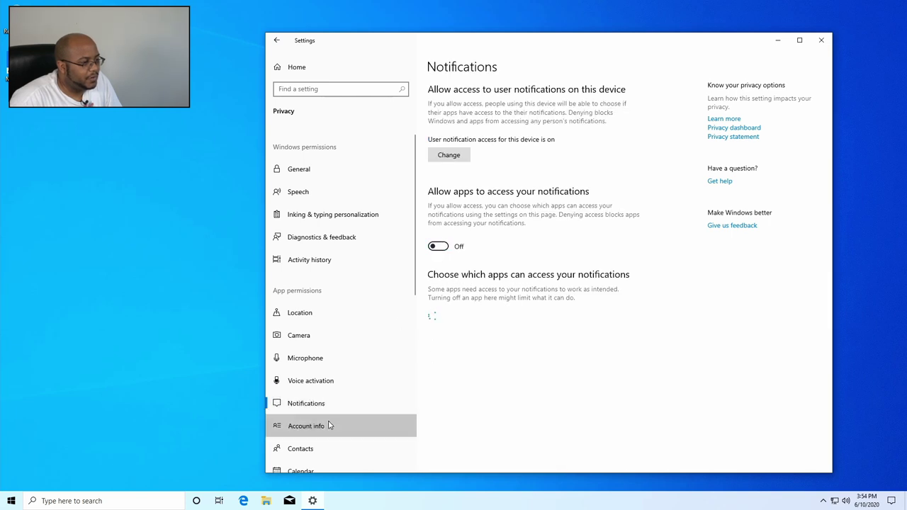
pyautogui.click(306, 426)
pyautogui.click(447, 257)
# - Turn off app access to contacts, calendar, phone calls, call history and email
pyautogui.scroll(-3, 347, 308)
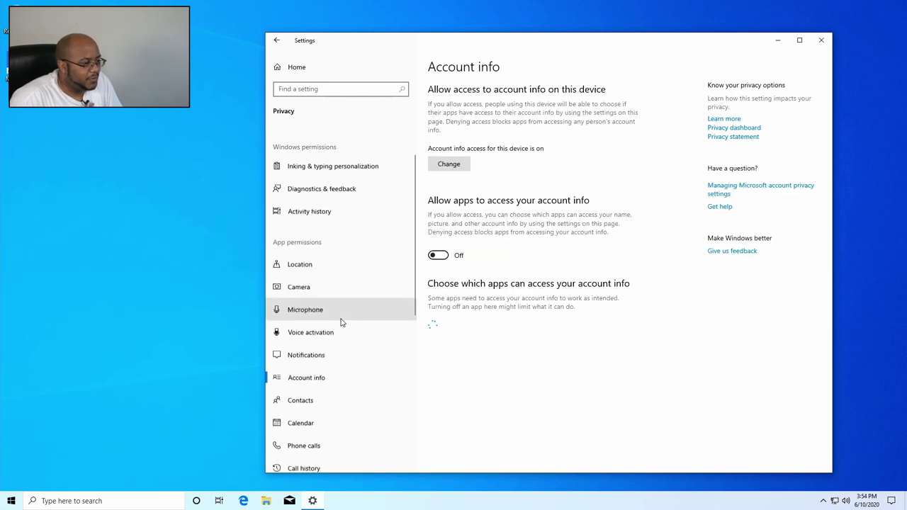
pyautogui.click(334, 301)
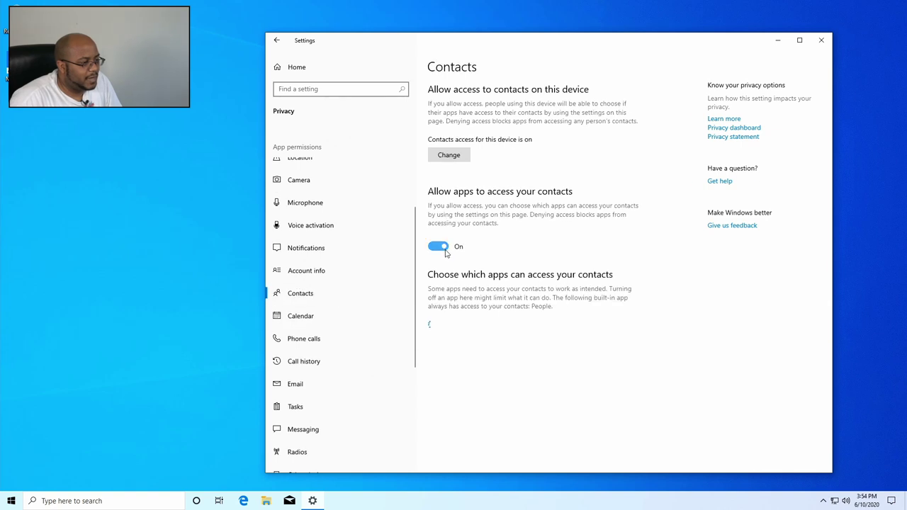
pyautogui.click(438, 246)
pyautogui.click(334, 314)
pyautogui.click(438, 246)
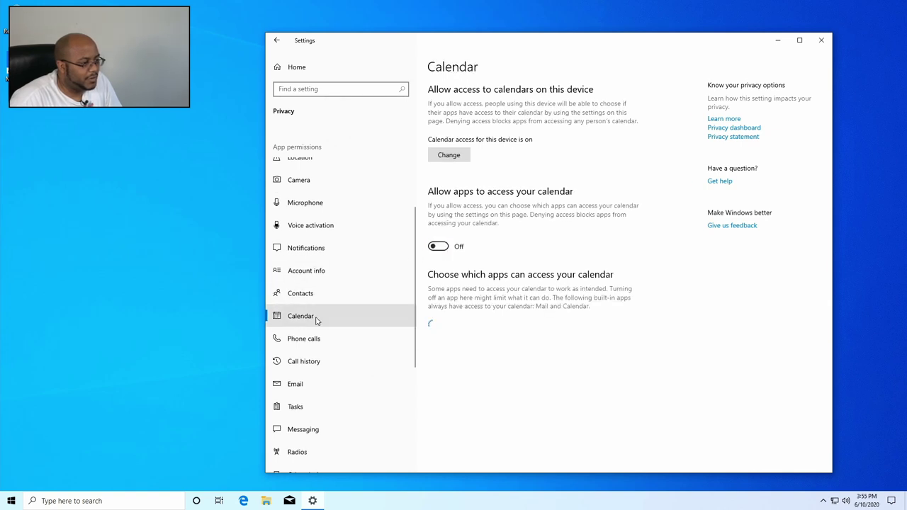
pyautogui.click(305, 339)
pyautogui.click(443, 284)
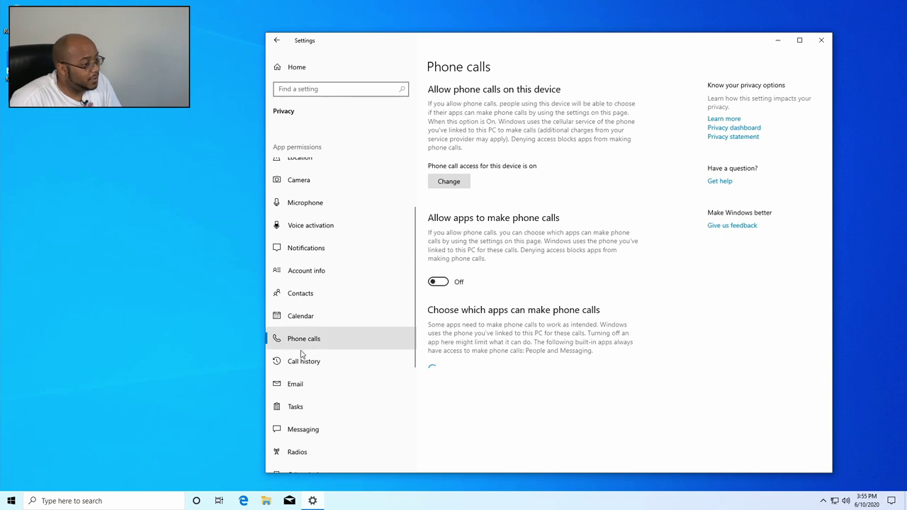
pyautogui.click(304, 361)
pyautogui.click(443, 257)
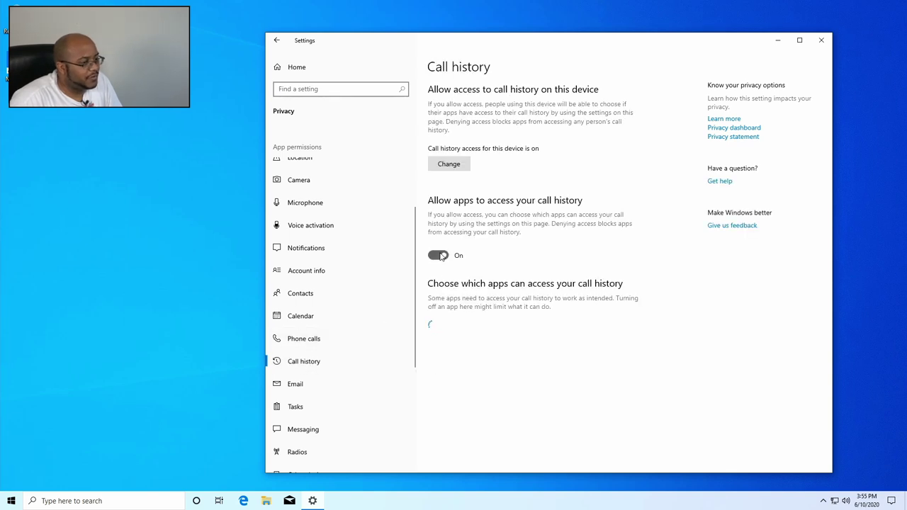
pyautogui.click(298, 384)
pyautogui.click(438, 246)
pyautogui.click(299, 408)
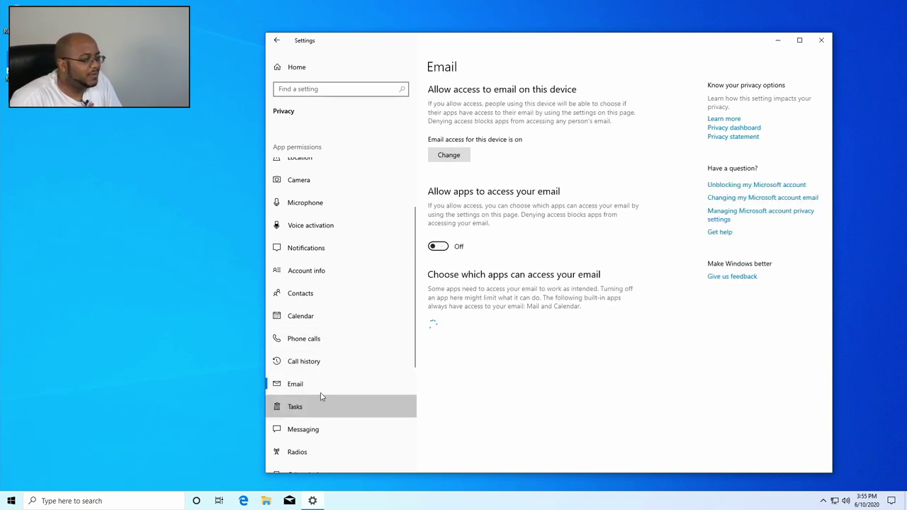
pyautogui.click(296, 434)
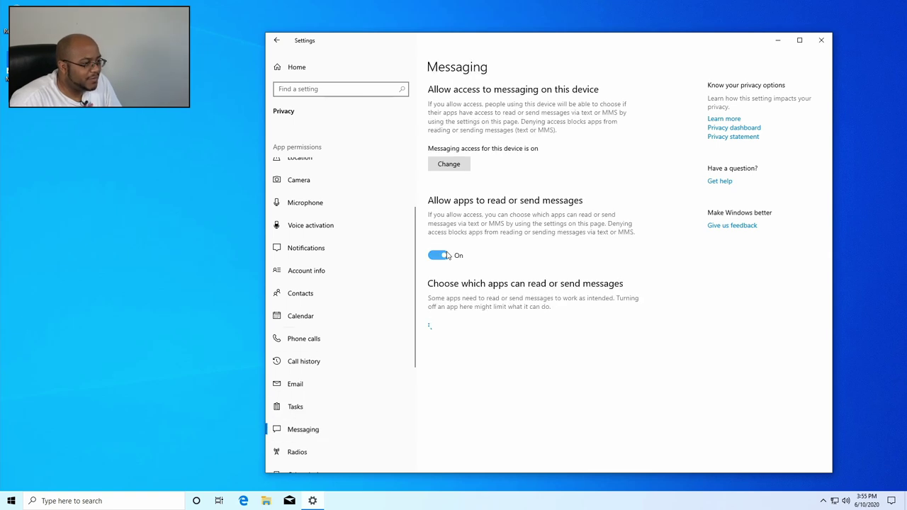
# - Stop apps controlling radios, running in the background and reading diagnostic info
pyautogui.scroll(-3, 298, 364)
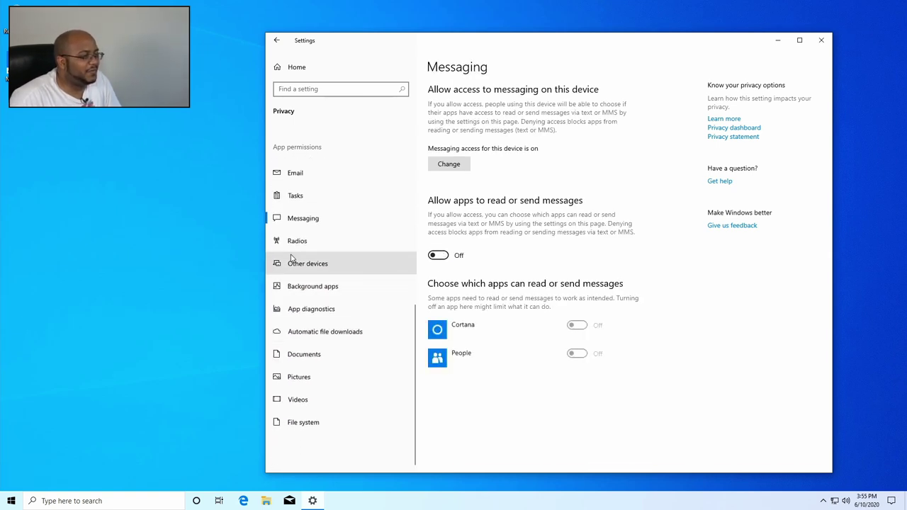
pyautogui.click(294, 241)
pyautogui.click(443, 255)
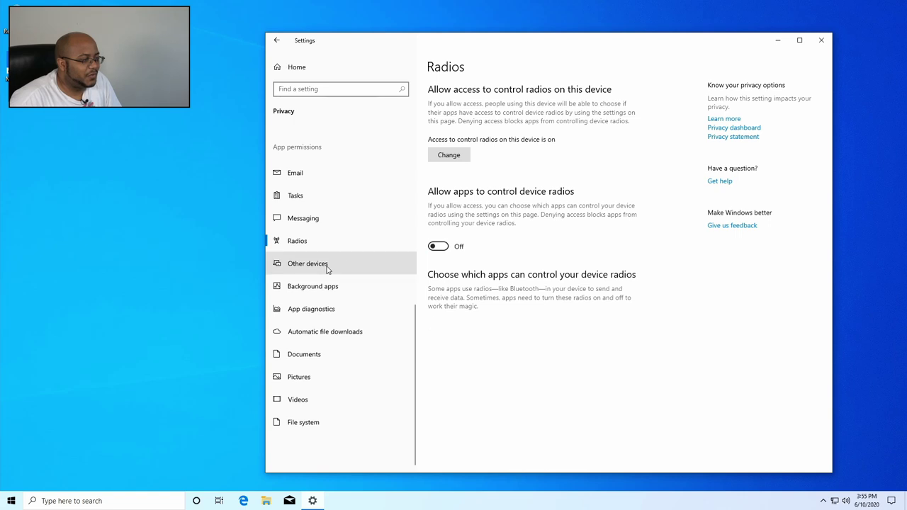
pyautogui.click(324, 263)
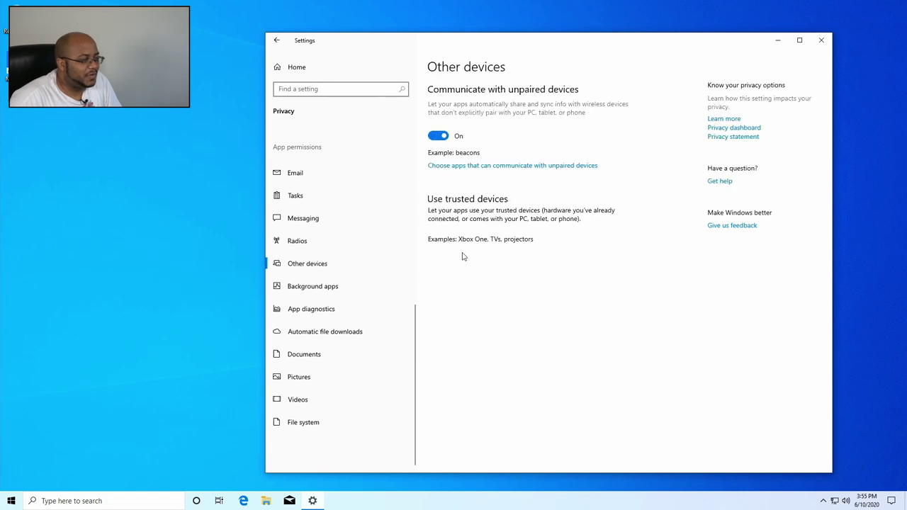
pyautogui.click(312, 287)
pyautogui.click(443, 124)
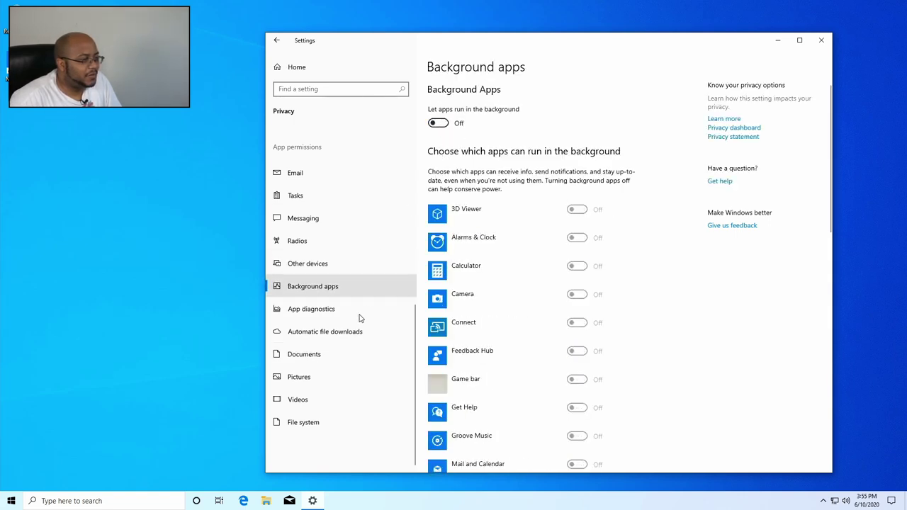
pyautogui.click(358, 309)
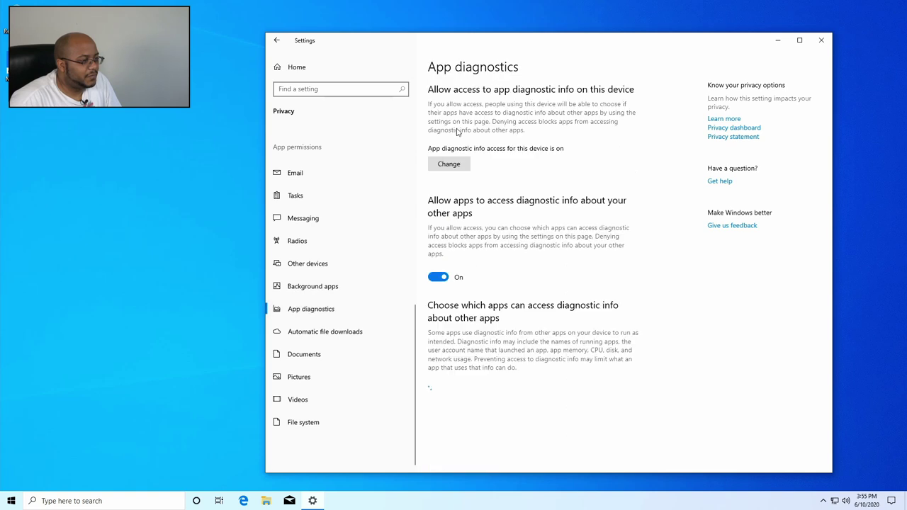
pyautogui.click(438, 277)
# - Turn off app access to the documents, pictures and videos libraries, then return to Settings home
pyautogui.click(331, 335)
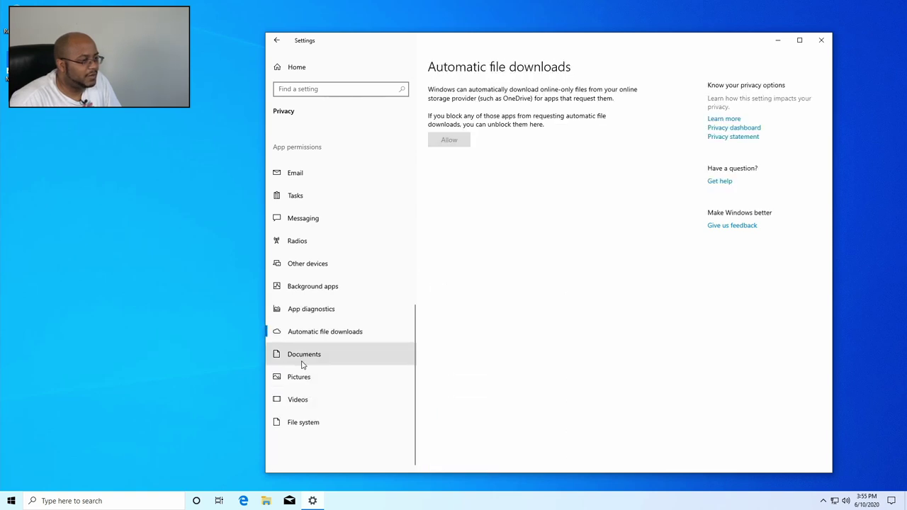
pyautogui.click(302, 363)
pyautogui.click(440, 279)
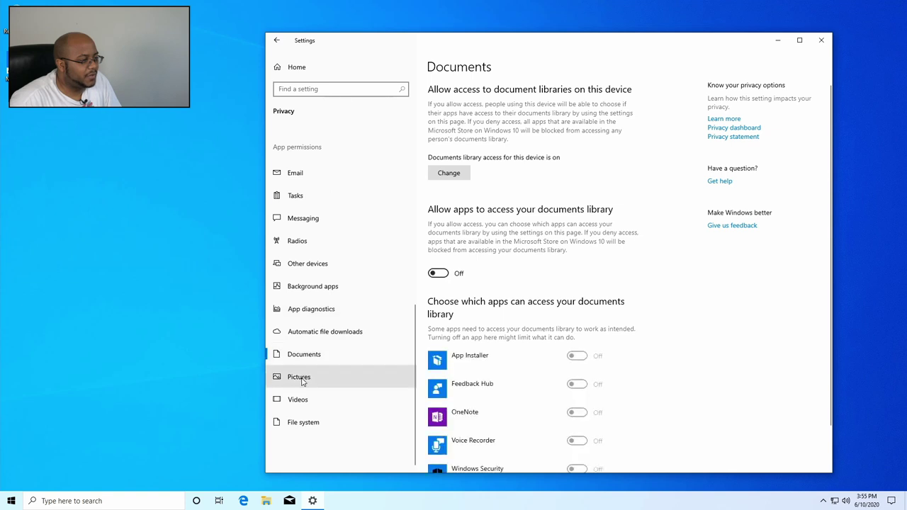
pyautogui.click(296, 377)
pyautogui.click(435, 275)
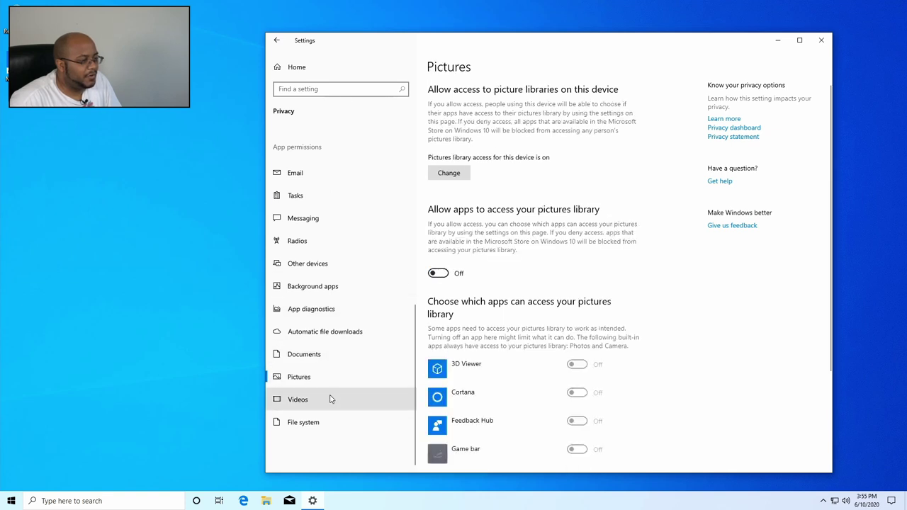
pyautogui.click(331, 398)
pyautogui.click(431, 278)
pyautogui.click(322, 421)
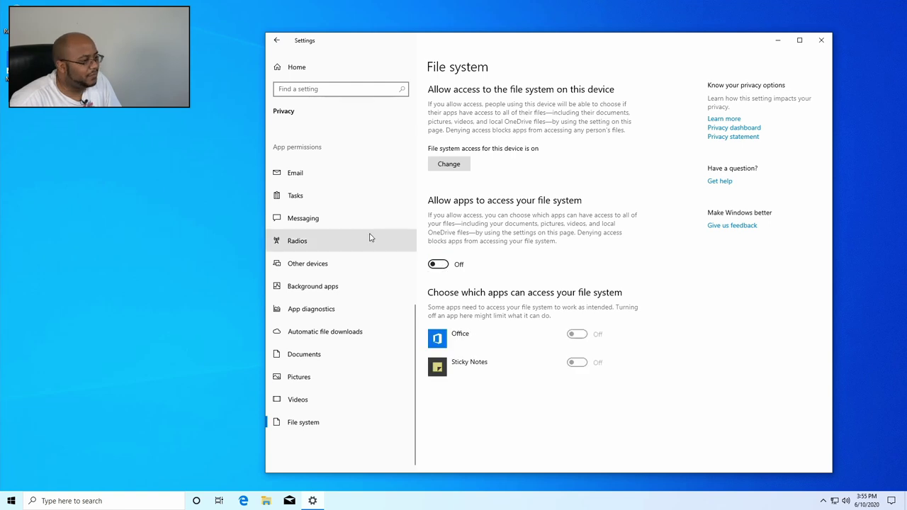
pyautogui.scroll(5, 369, 239)
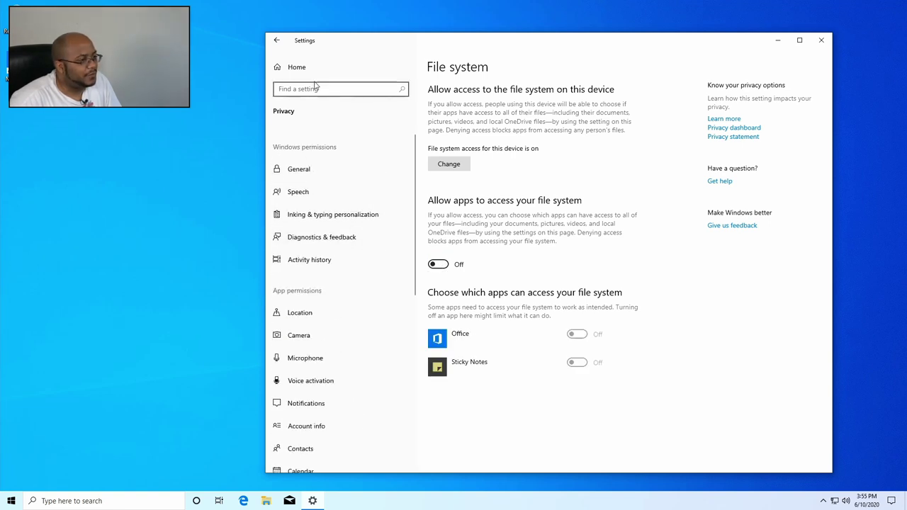
pyautogui.click(288, 68)
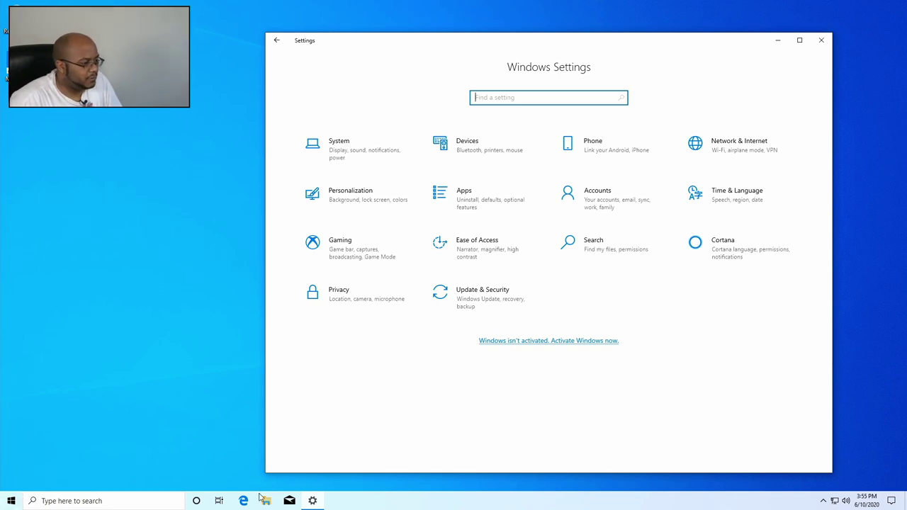
# - In Edge, move the window right and go to the Google homepage
pyautogui.click(525, 341)
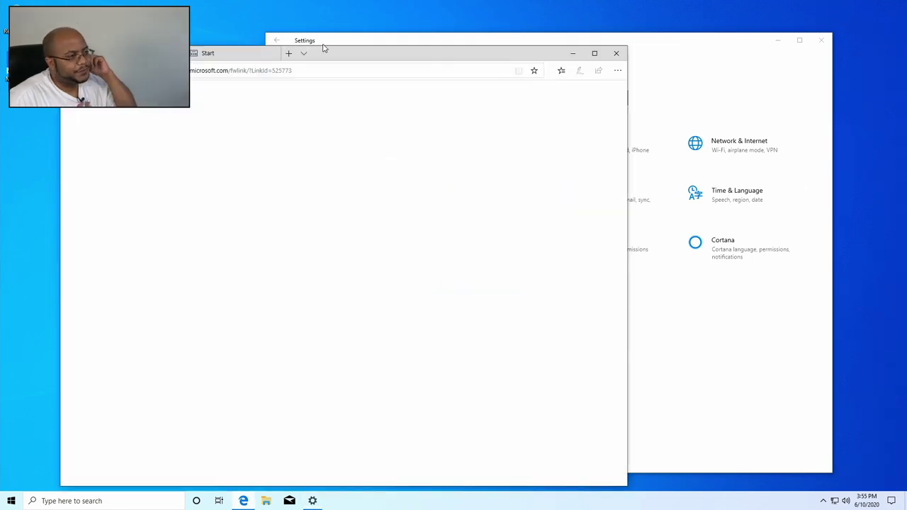
pyautogui.moveTo(336, 57); pyautogui.dragTo(517, 44)
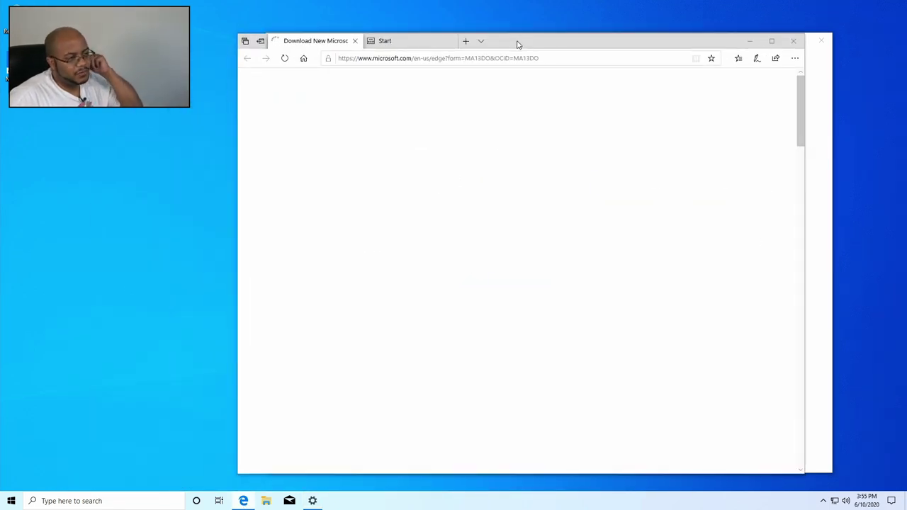
pyautogui.click(514, 58)
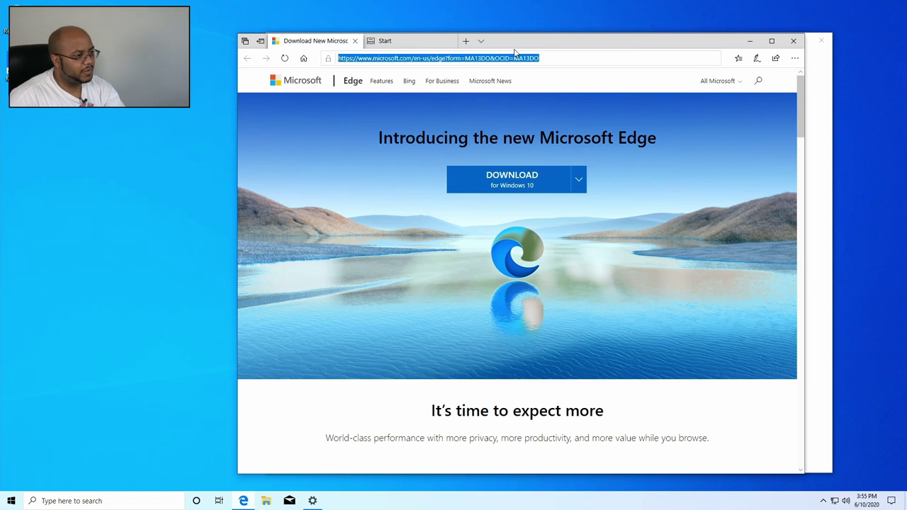
pyautogui.write('google.')
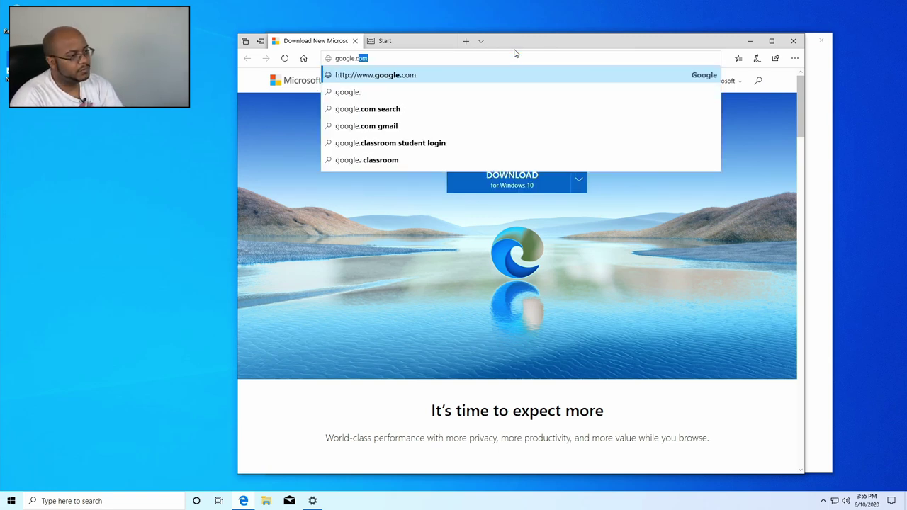
pyautogui.press('Return')
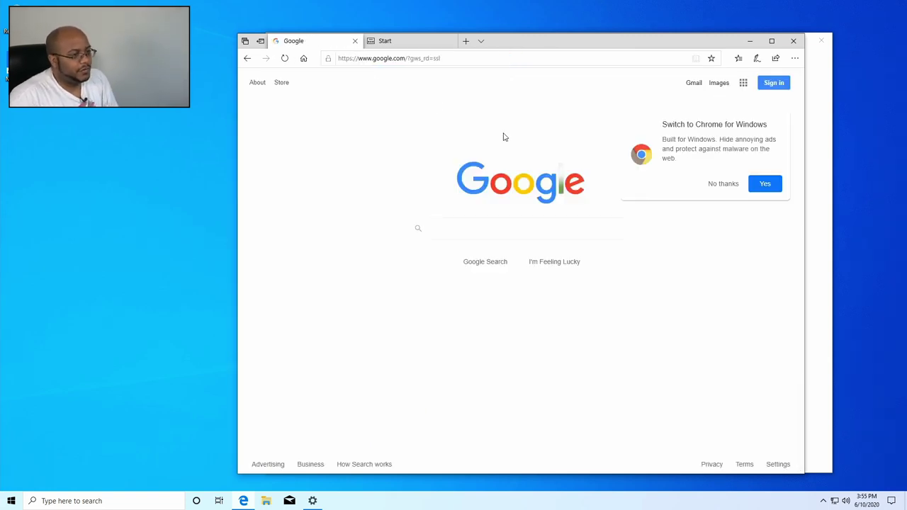
# - Download and run the Chrome installer, then close Edge
pyautogui.click(761, 188)
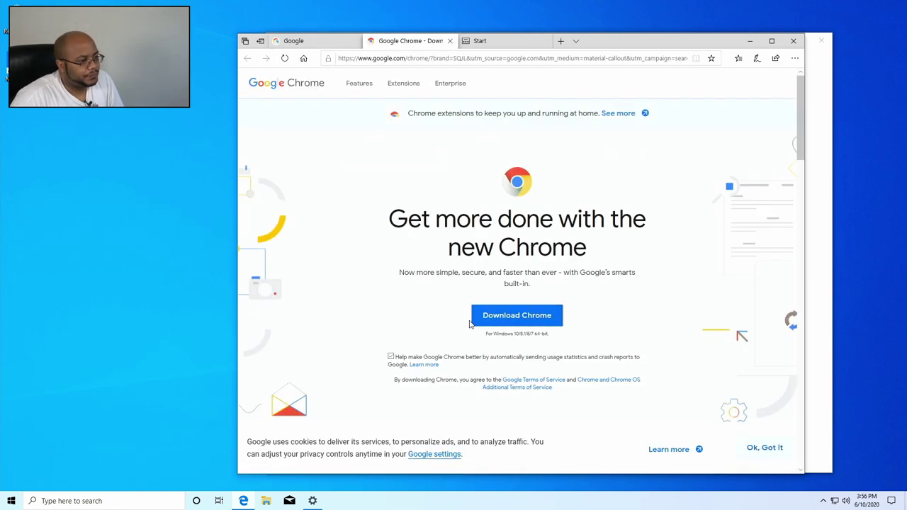
pyautogui.click(531, 321)
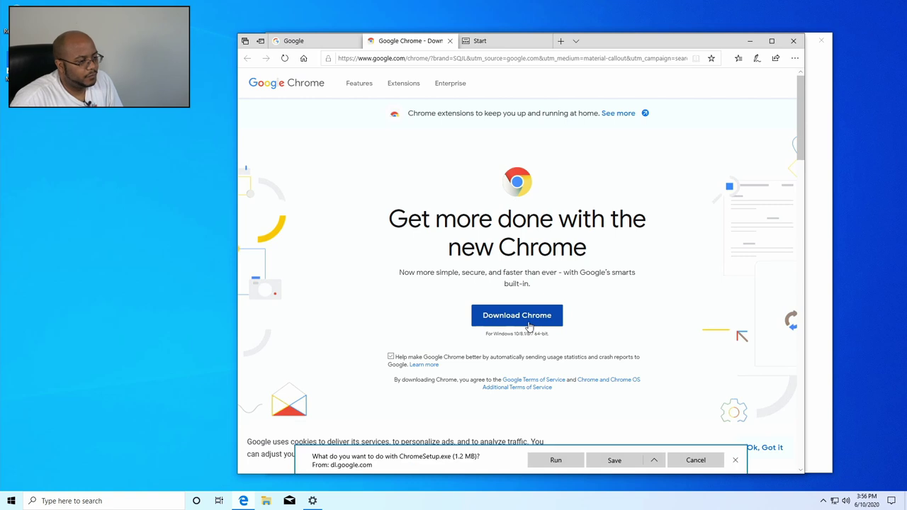
pyautogui.click(565, 462)
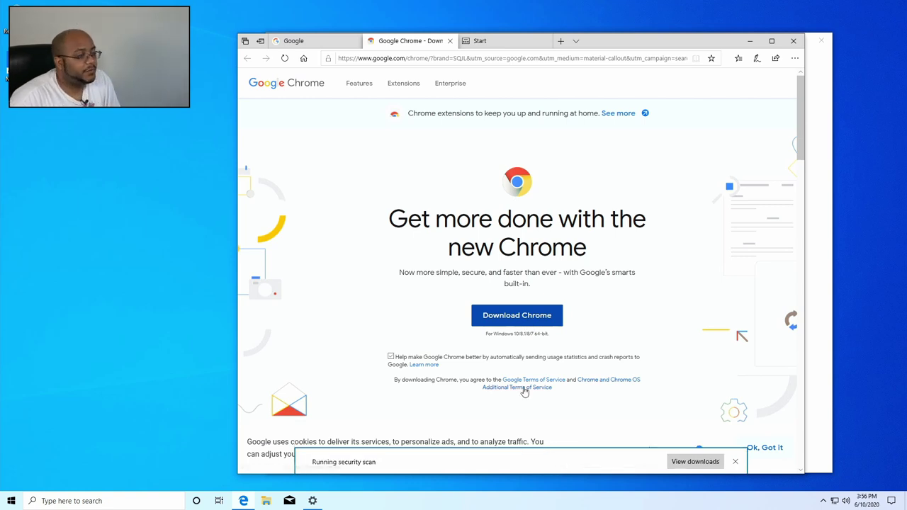
pyautogui.click(820, 40)
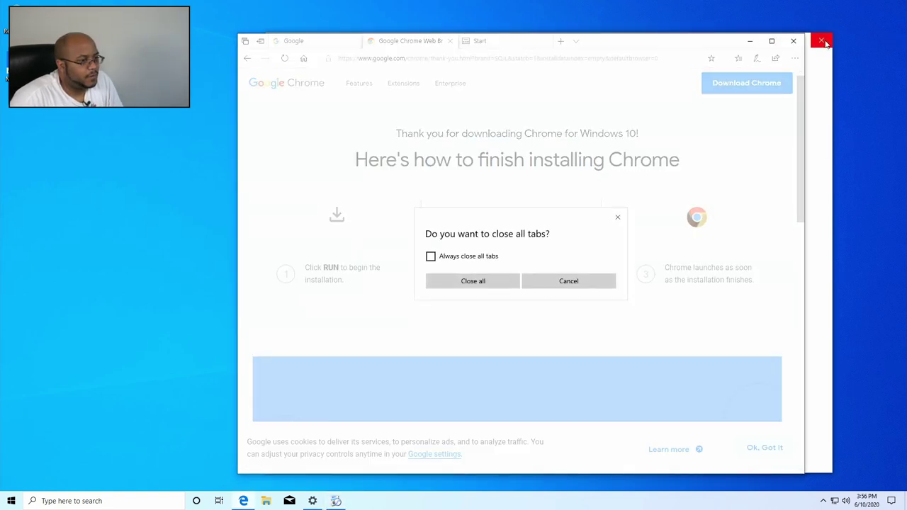
# - Close all Edge tabs and download the Radeon graphics software from AMD's support page
pyautogui.click(487, 291)
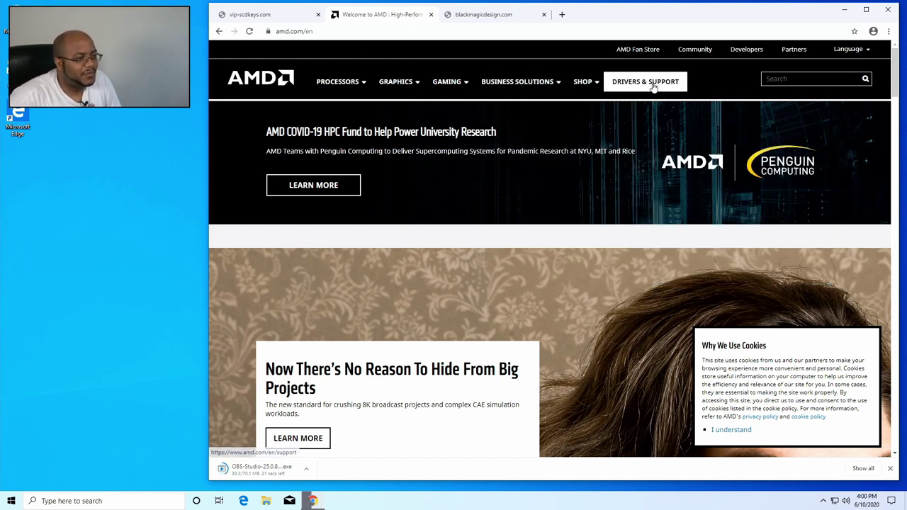
pyautogui.click(654, 86)
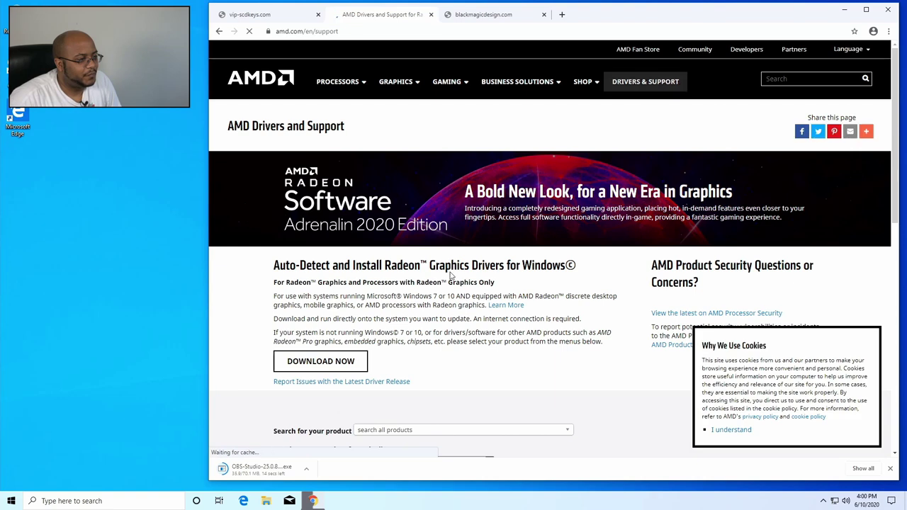
pyautogui.click(344, 360)
# - Find the AMD Socket AM4 B450 chipset drivers for Windows 10 64-bit and download them
pyautogui.scroll(-3, 357, 339)
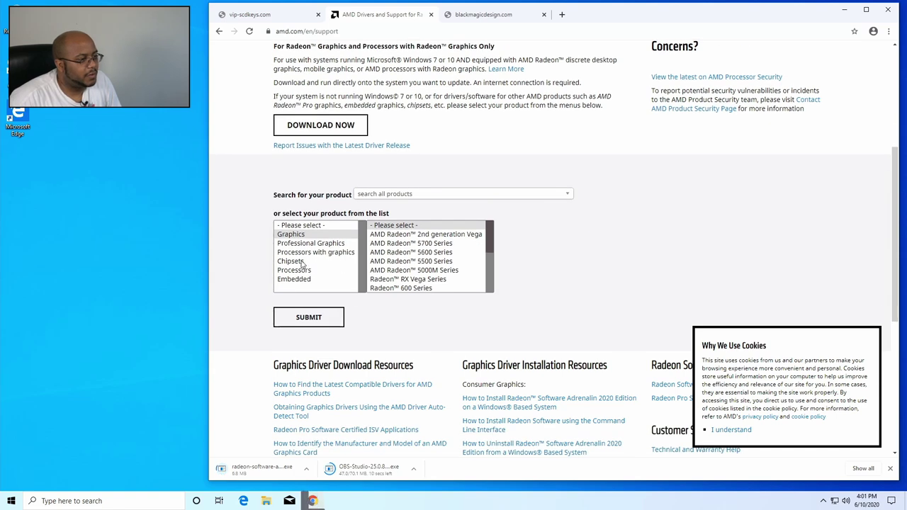
pyautogui.click(302, 262)
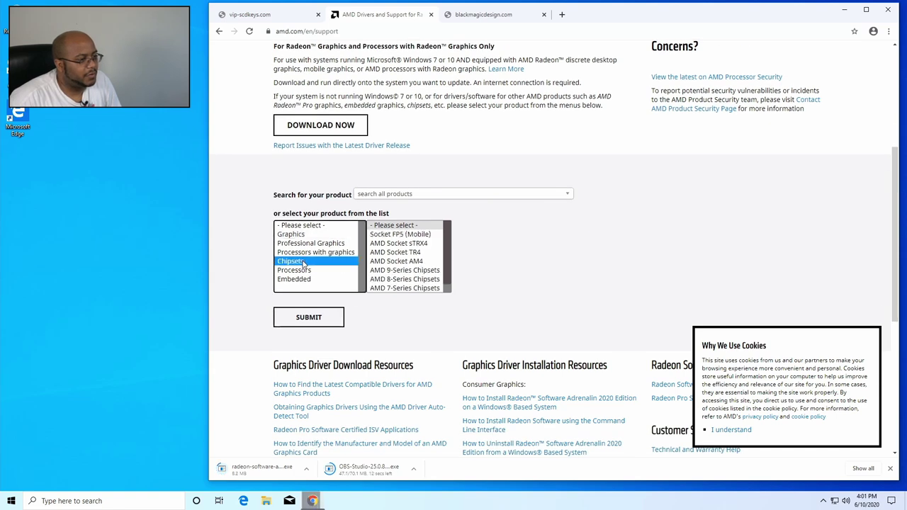
pyautogui.click(417, 262)
pyautogui.click(464, 262)
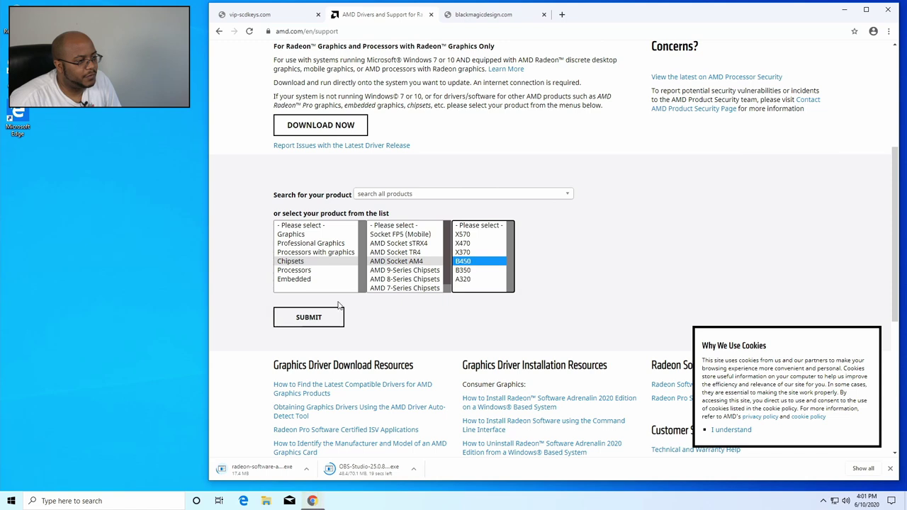
pyautogui.click(306, 319)
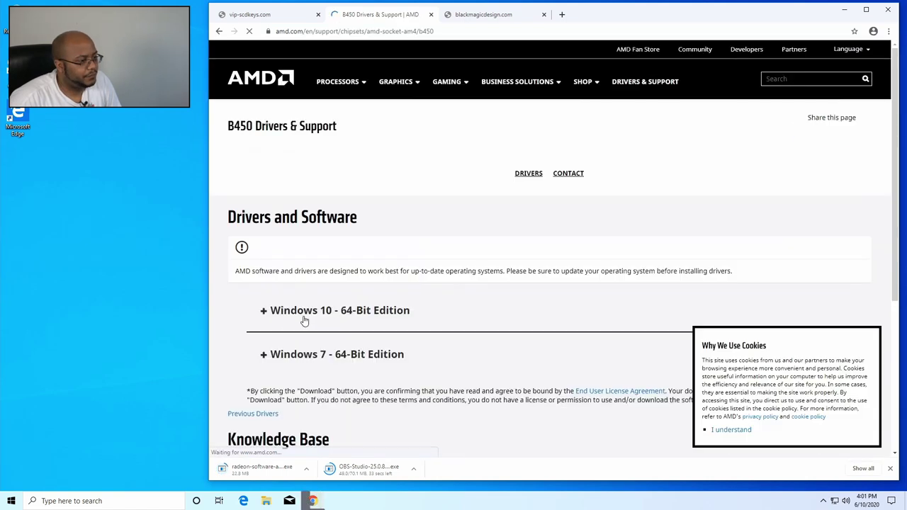
pyautogui.click(320, 318)
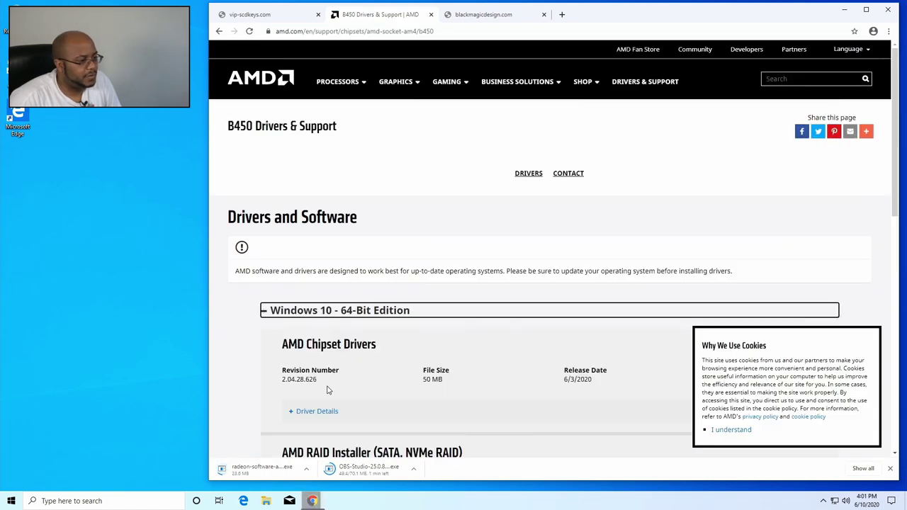
pyautogui.click(318, 412)
pyautogui.scroll(-4, 456, 258)
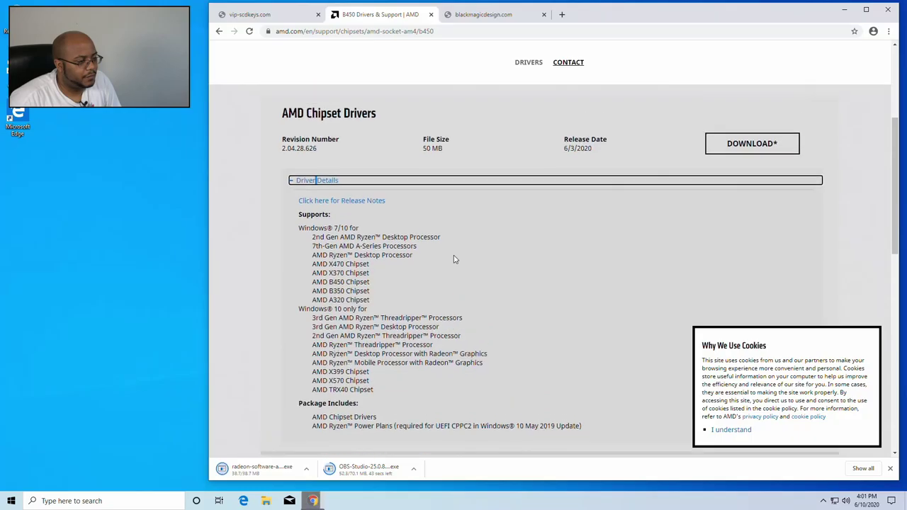
pyautogui.scroll(1, 456, 259)
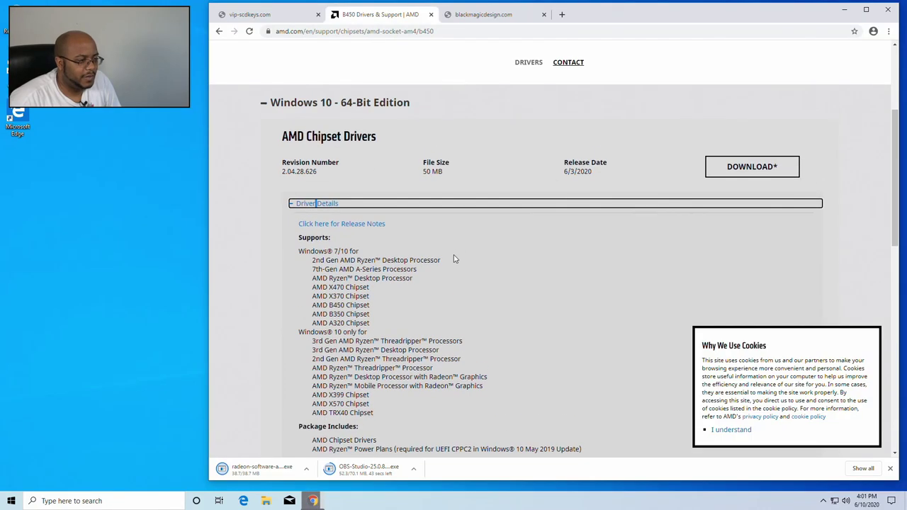
pyautogui.click(754, 168)
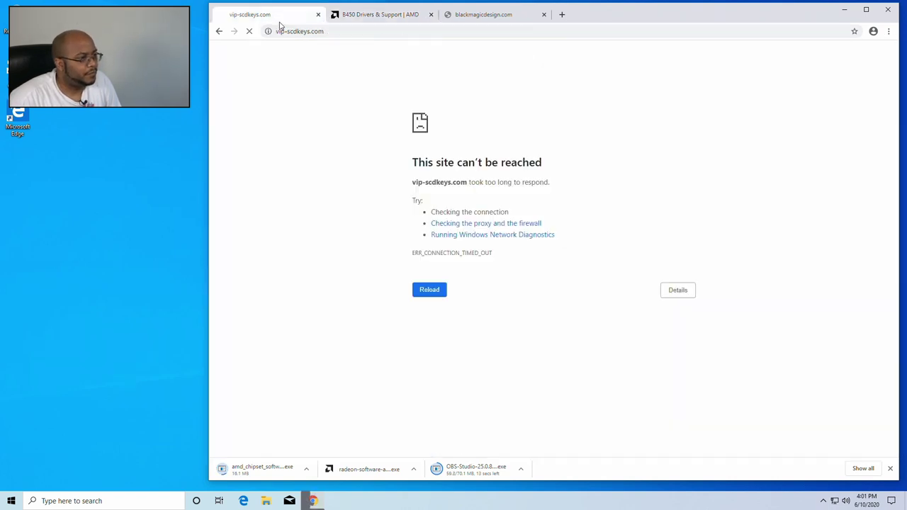
pyautogui.click(284, 21)
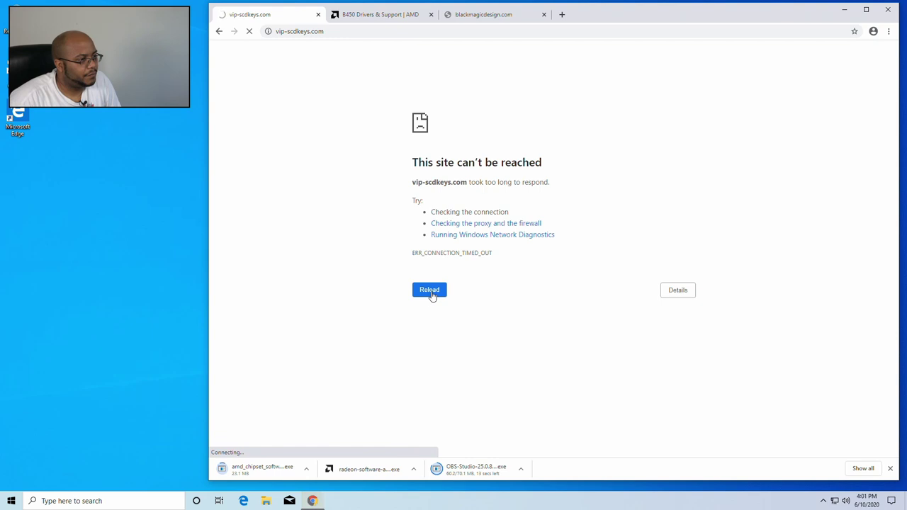
# - Close the B450 tab and download Blackmagic Desktop Video 11.5.1 for Windows without registering
pyautogui.click(411, 19)
pyautogui.click(431, 15)
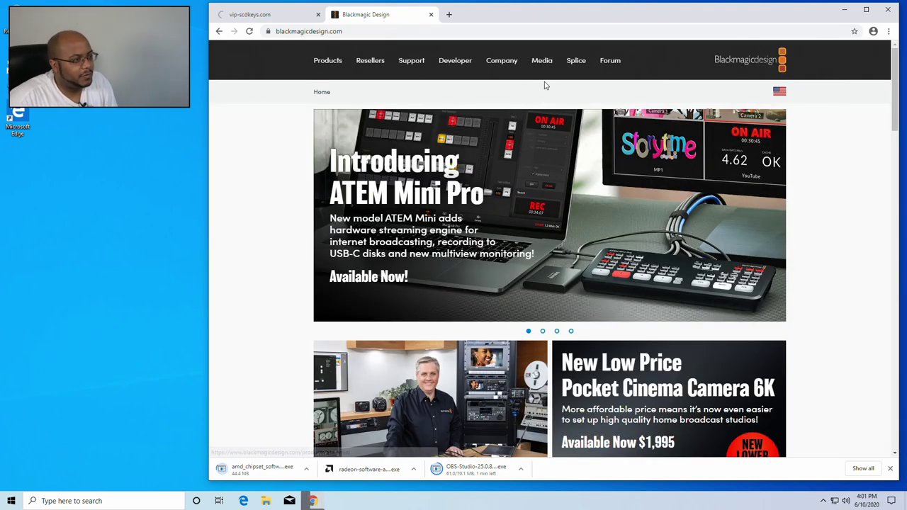
pyautogui.click(408, 61)
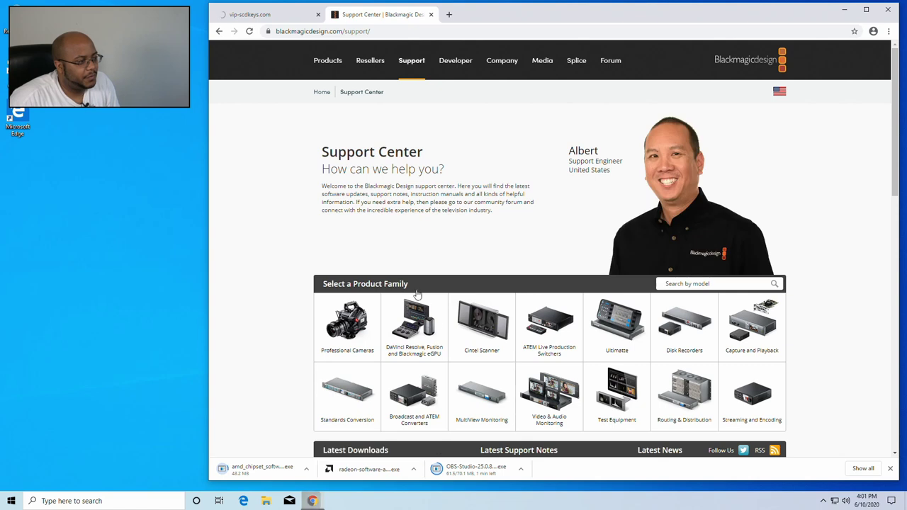
pyautogui.click(759, 330)
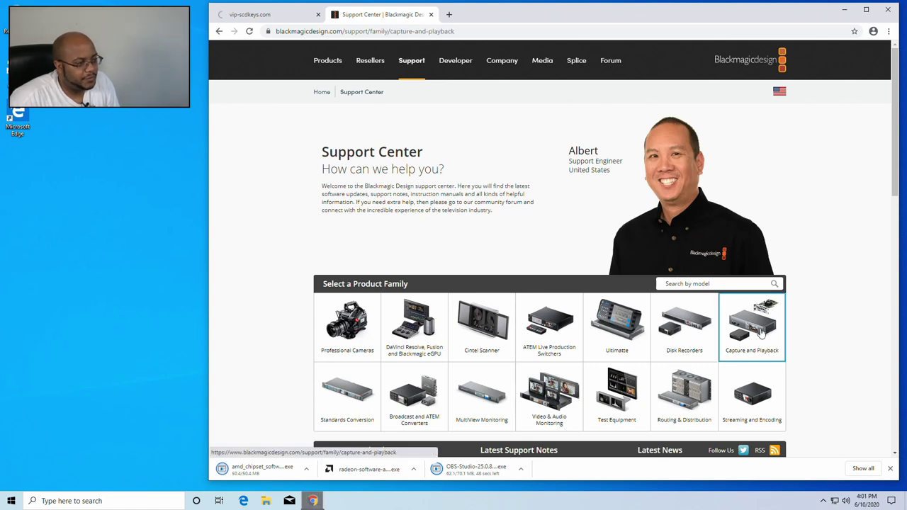
pyautogui.scroll(-2, 290, 344)
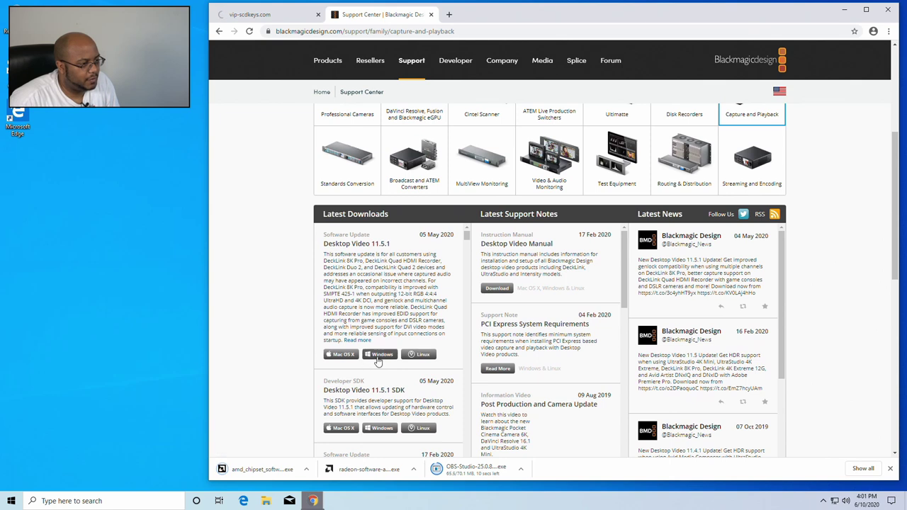
pyautogui.click(380, 354)
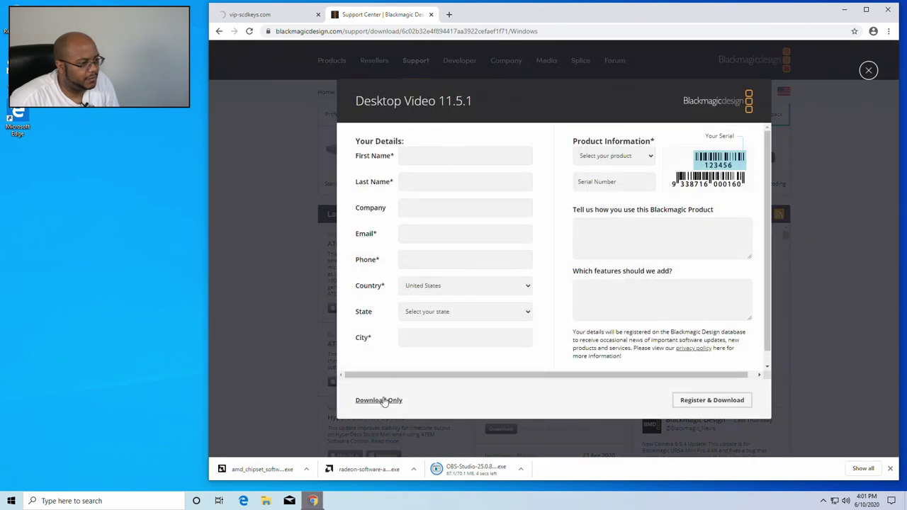
pyautogui.click(385, 403)
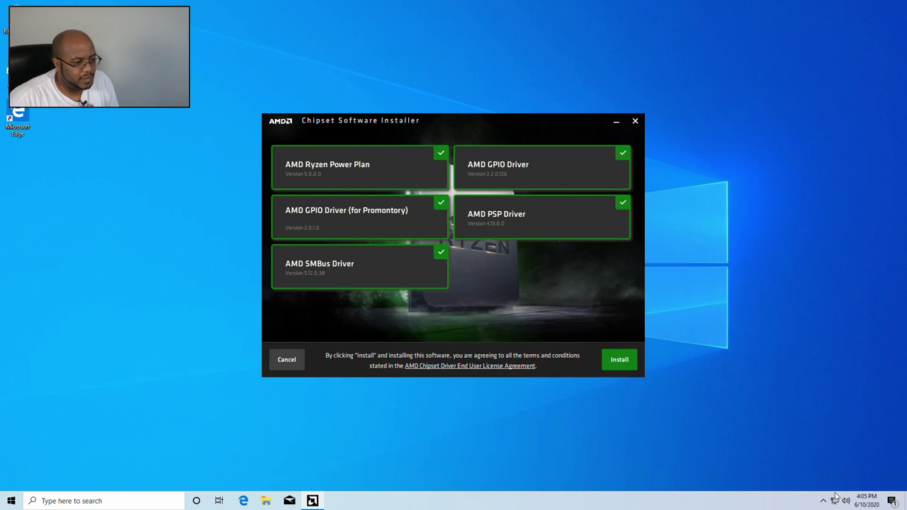
# - Open Windows Settings from the Action Center's All settings tile
pyautogui.click(892, 501)
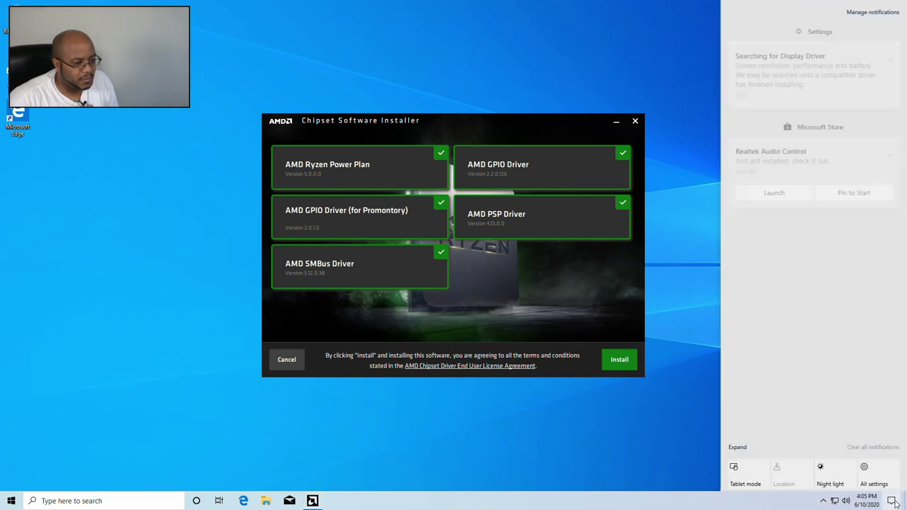
pyautogui.click(873, 476)
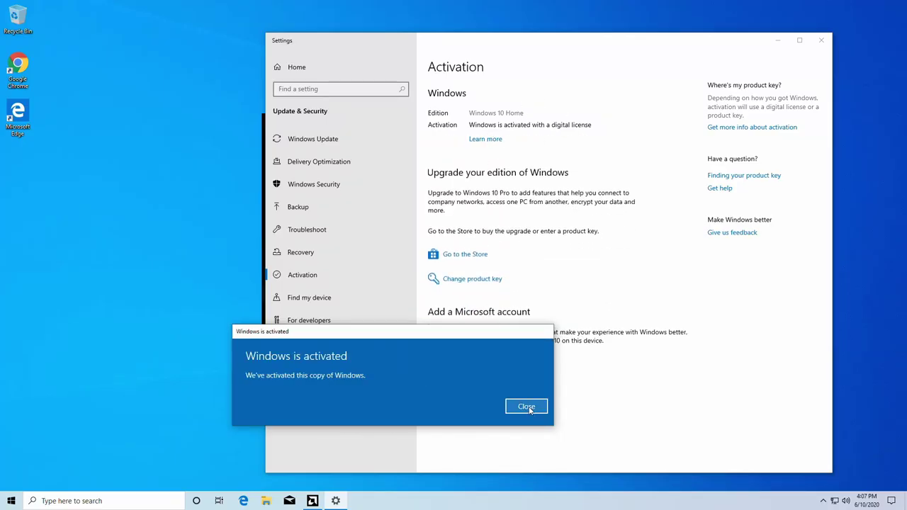
# - Dismiss the 'Windows is activated' confirmation and close Settings
pyautogui.click(530, 405)
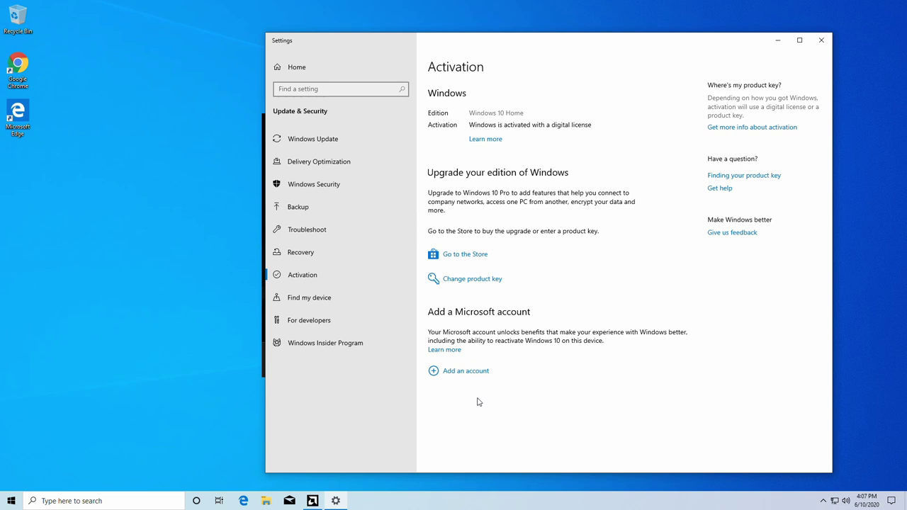
pyautogui.click(821, 40)
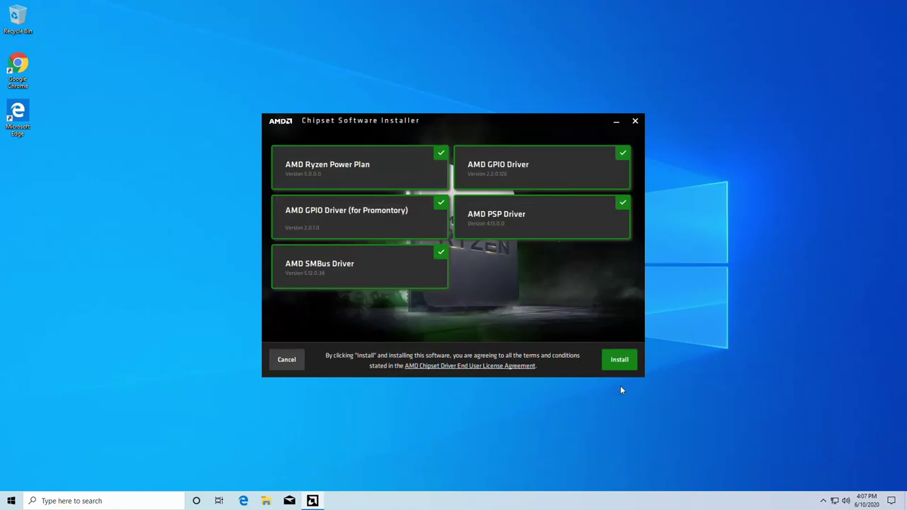
# - Install all five AMD chipset components and close the installer once it reports success
pyautogui.click(619, 361)
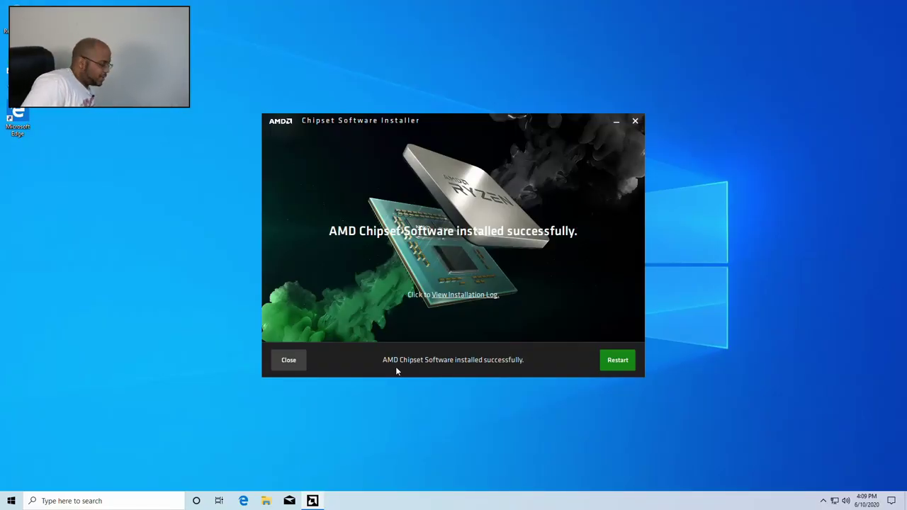
pyautogui.click(287, 361)
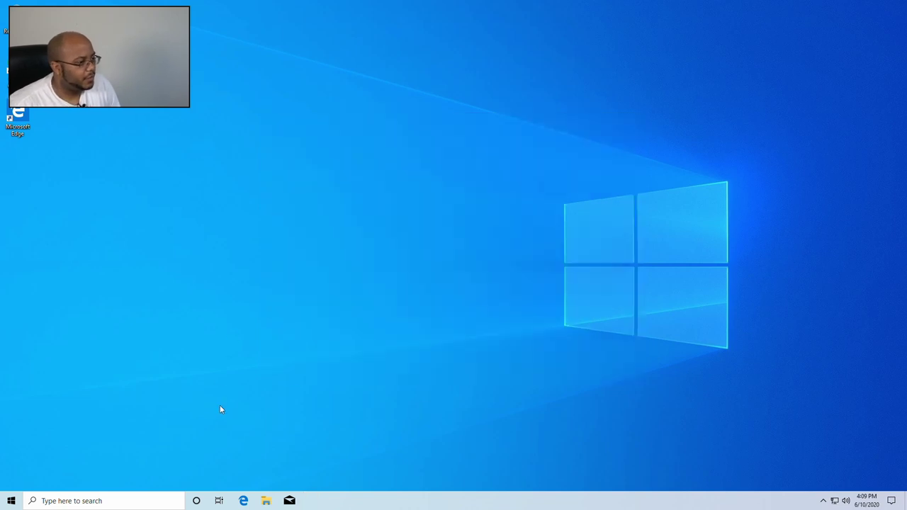
# - Launch the OBS Studio installer from the Downloads folder
pyautogui.click(267, 502)
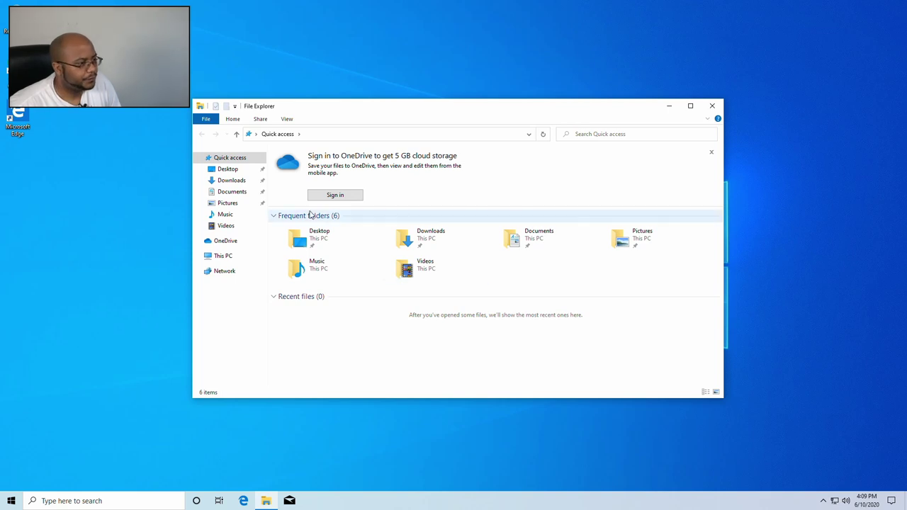
pyautogui.click(232, 182)
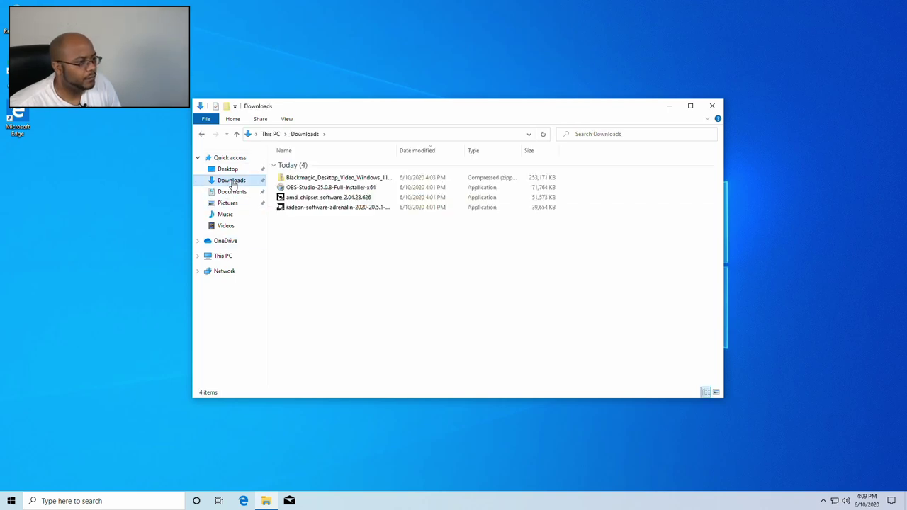
pyautogui.doubleClick(332, 188)
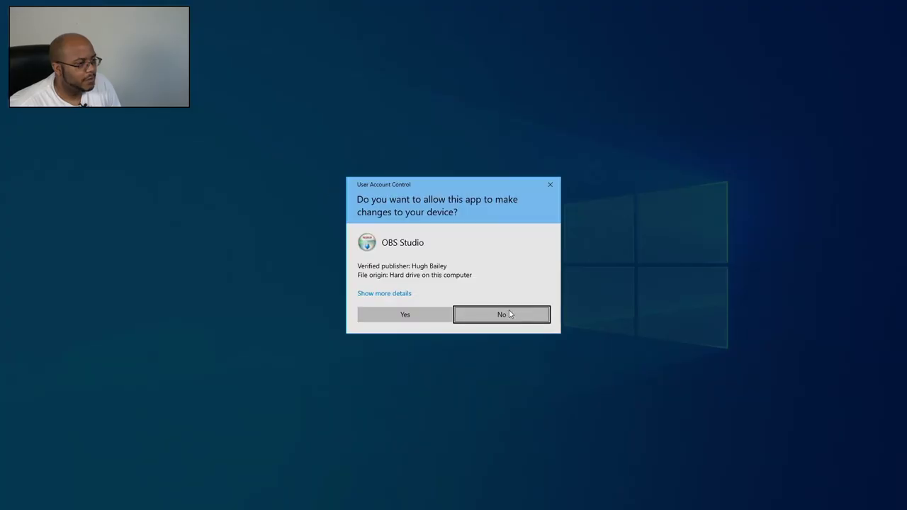
pyautogui.click(509, 315)
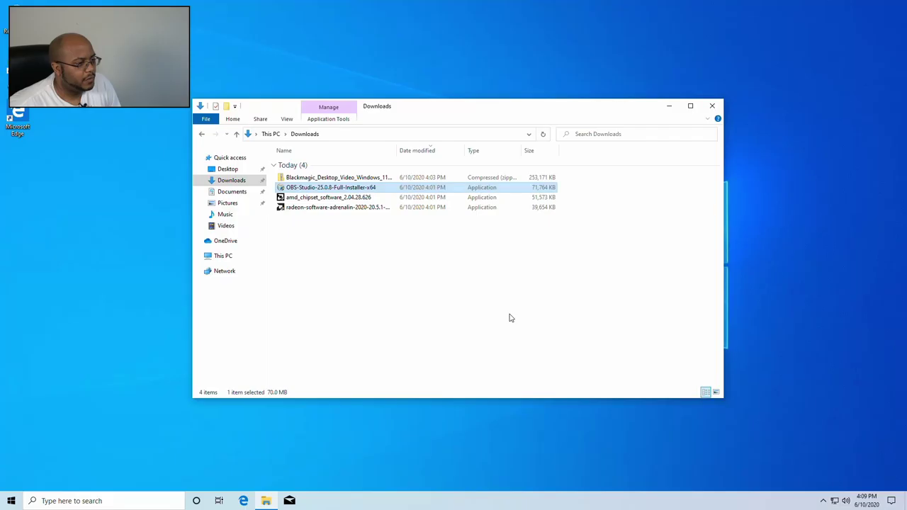
pyautogui.rightClick(317, 180)
pyautogui.click(303, 263)
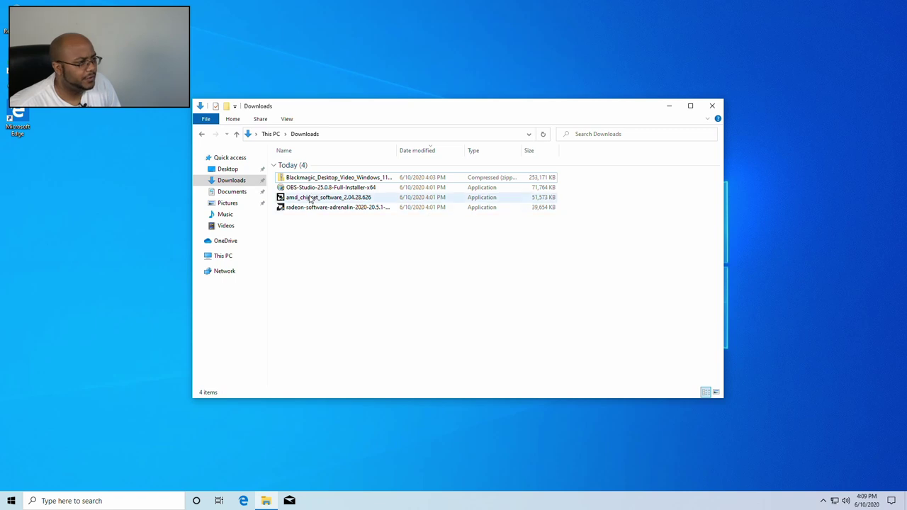
pyautogui.click(310, 190)
pyautogui.doubleClick(312, 190)
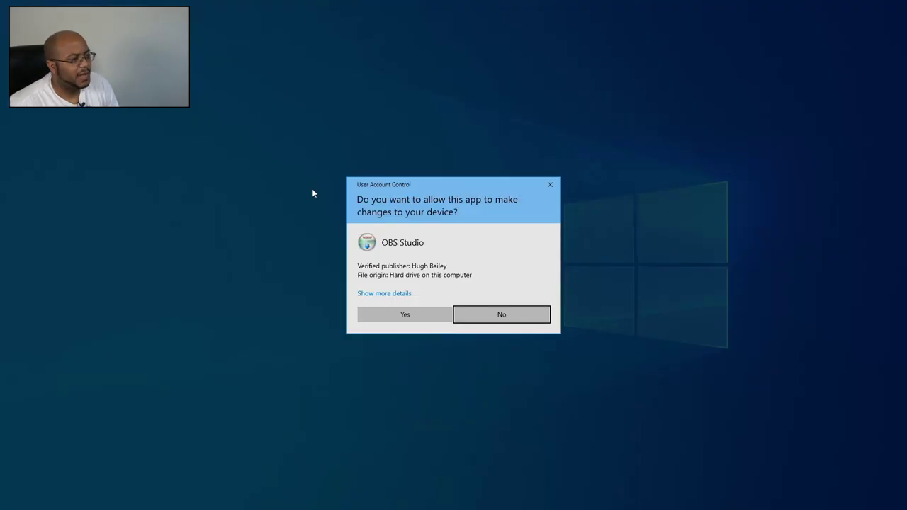
# - Accept the missing-runtime download and install Visual C++ 2015-2019 Redistributable (x64)
pyautogui.click(437, 313)
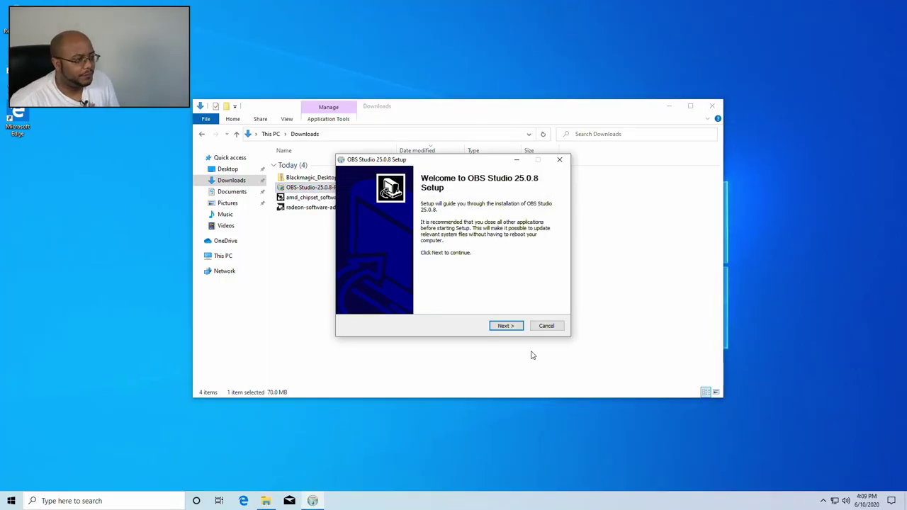
pyautogui.click(514, 328)
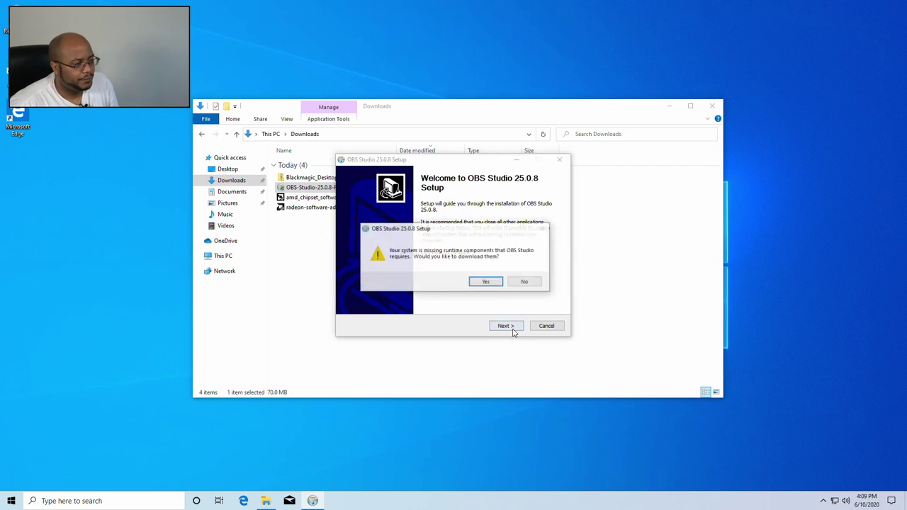
pyautogui.click(486, 282)
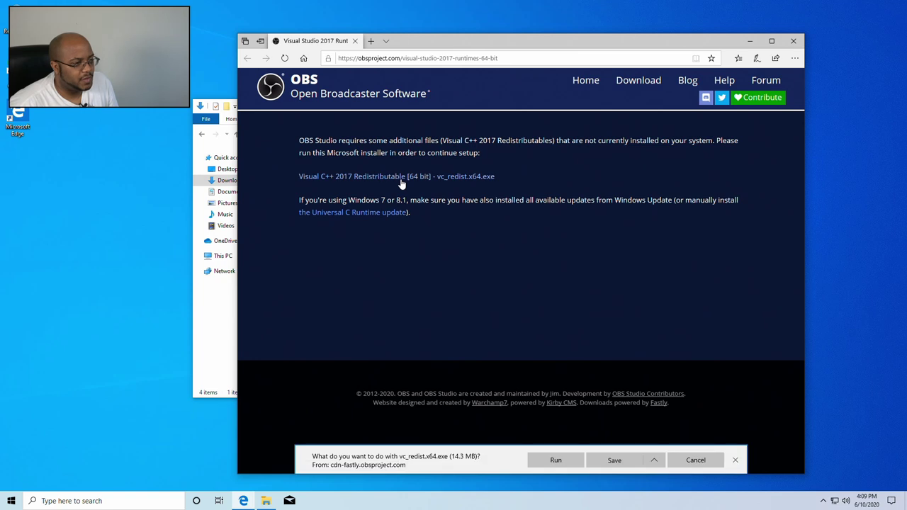
pyautogui.click(555, 460)
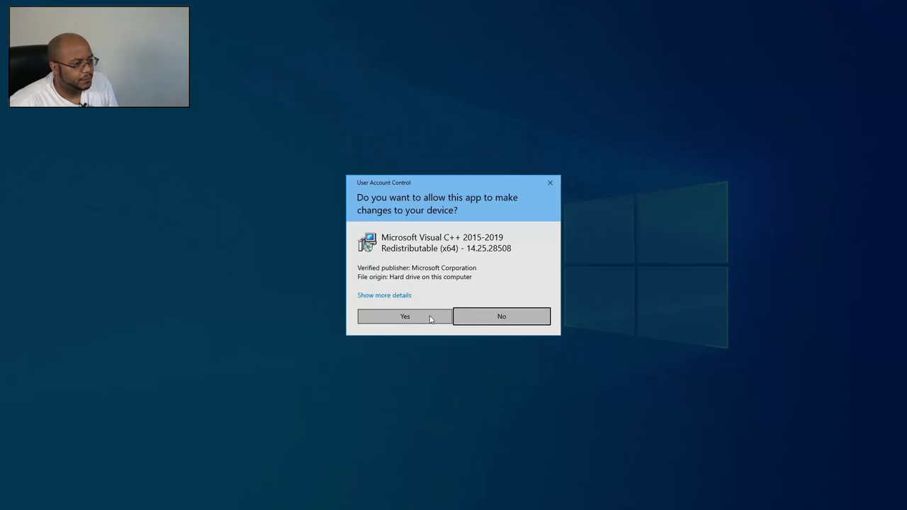
pyautogui.click(430, 319)
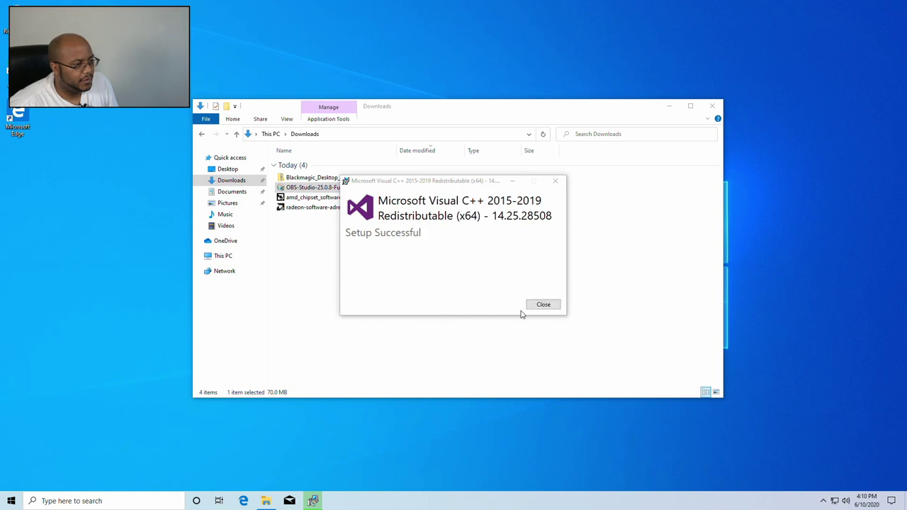
pyautogui.click(545, 306)
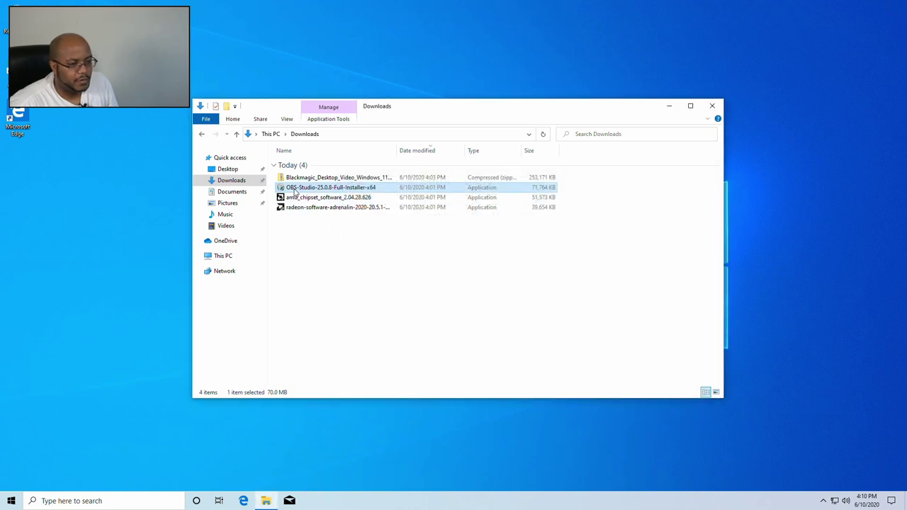
# - Install OBS Studio 25.0.8 into the default Program Files folder, accepting the license, and finish
pyautogui.doubleClick(295, 190)
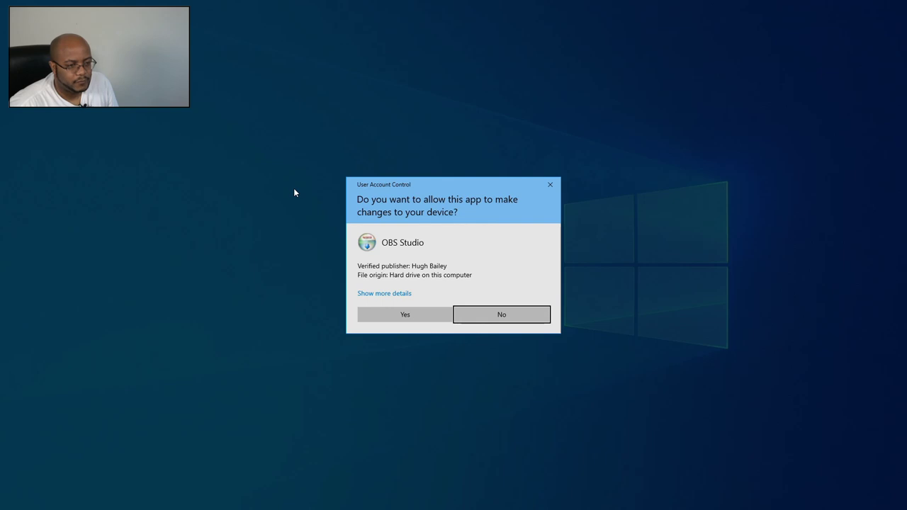
pyautogui.click(410, 317)
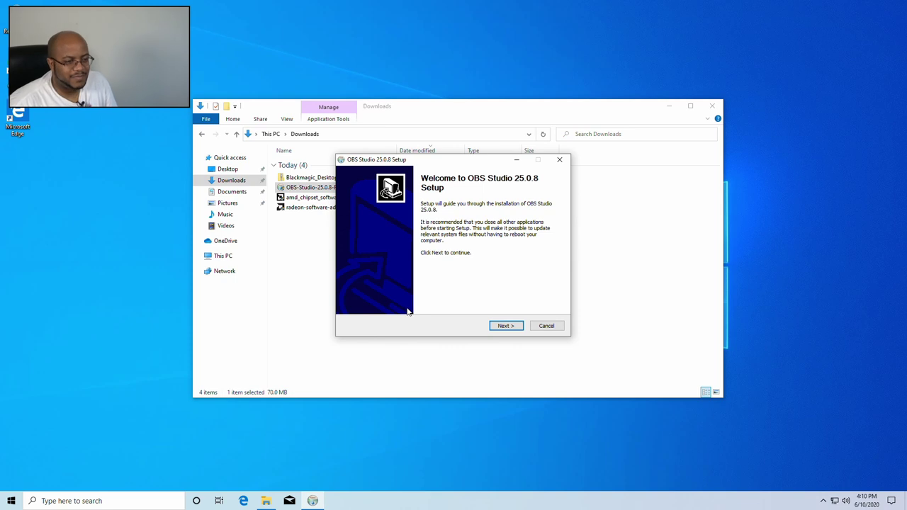
pyautogui.click(507, 326)
pyautogui.click(508, 326)
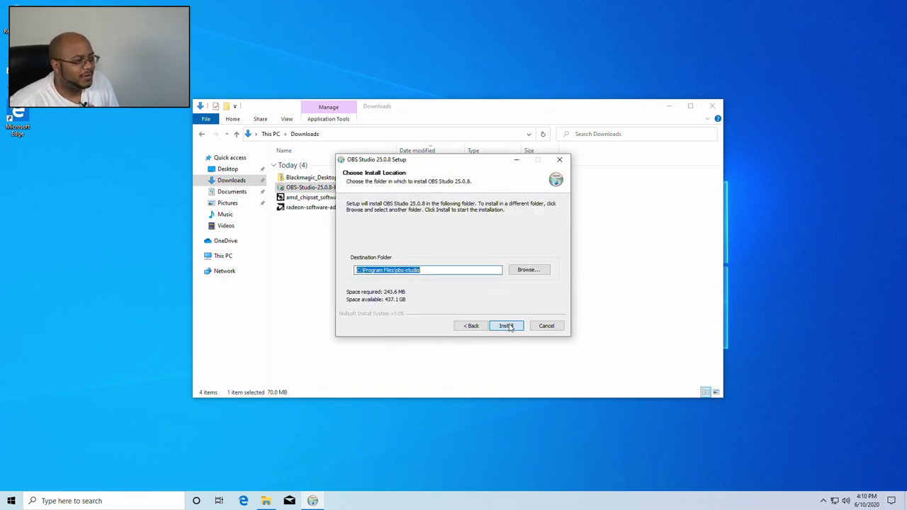
pyautogui.click(508, 326)
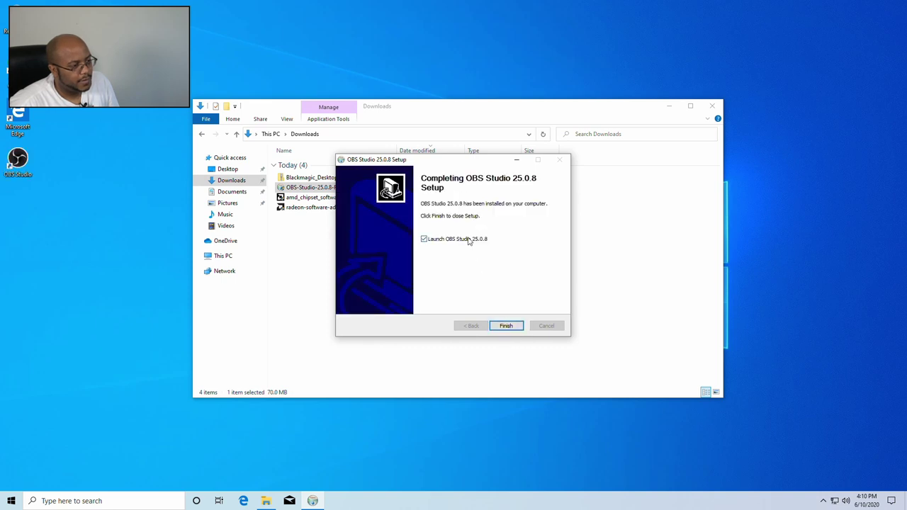
pyautogui.click(506, 326)
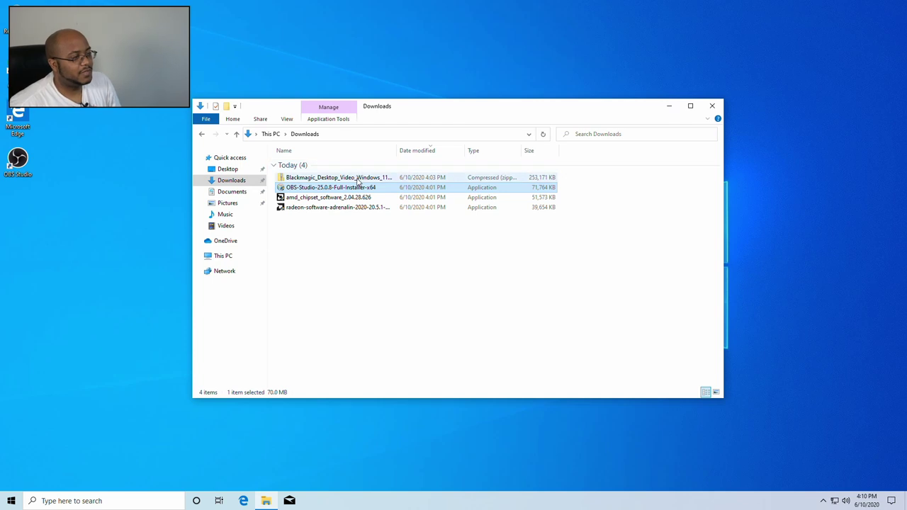
# - Extract the Blackmagic Desktop Video zip into its suggested folder
pyautogui.rightClick(358, 182)
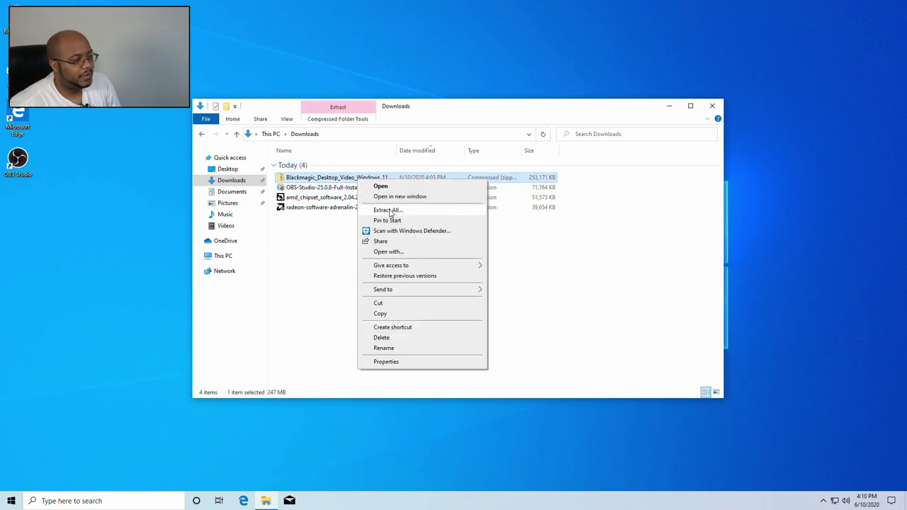
pyautogui.click(388, 210)
pyautogui.click(536, 343)
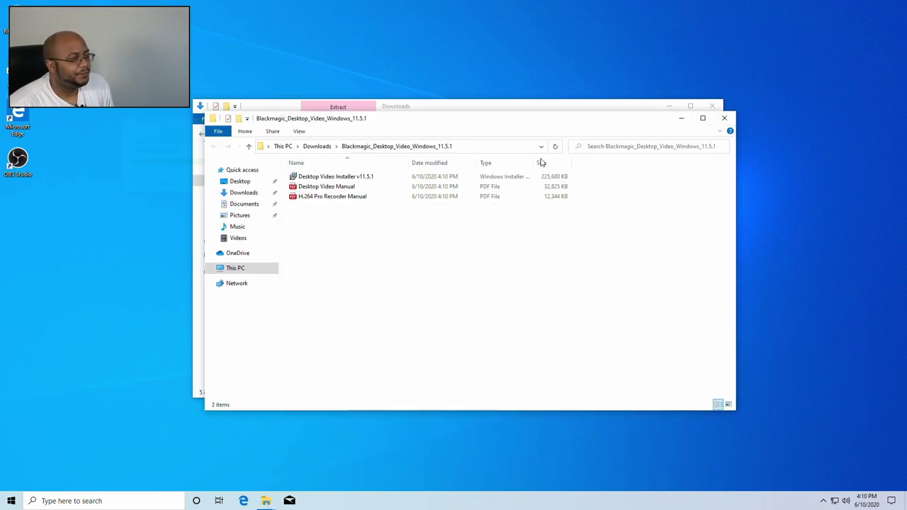
# - Run Desktop Video Installer v11.5.1, accept the license and start the installation
pyautogui.doubleClick(351, 178)
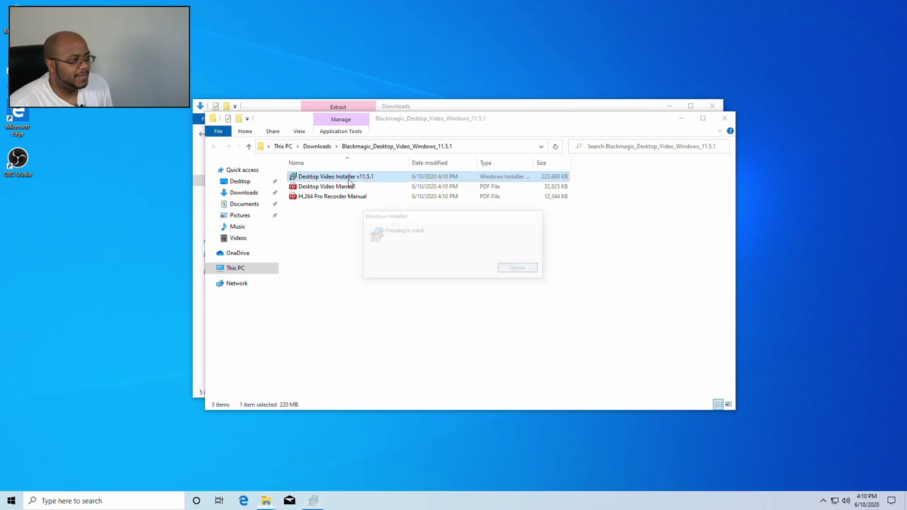
pyautogui.click(502, 324)
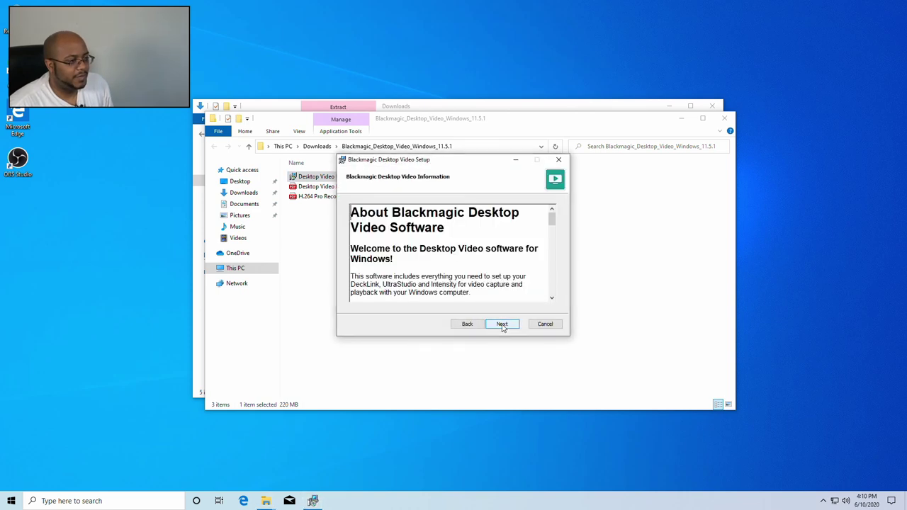
pyautogui.click(501, 323)
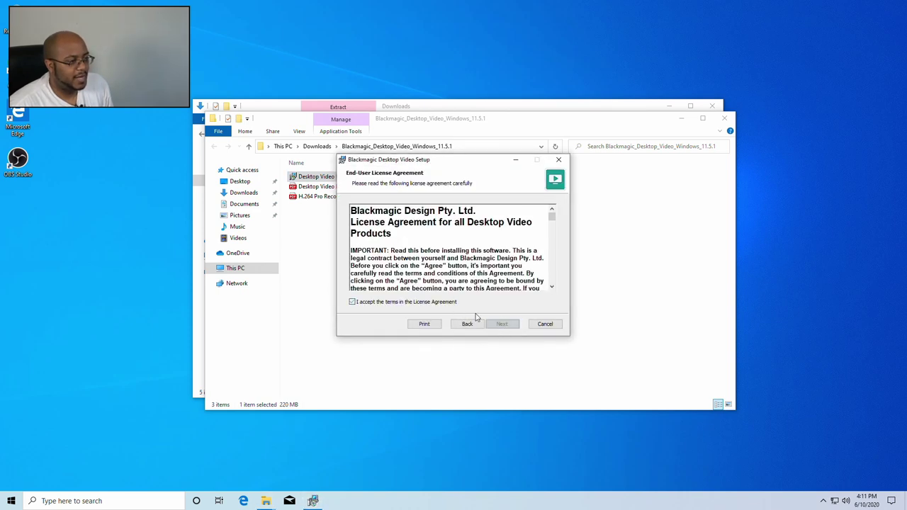
pyautogui.click(502, 324)
pyautogui.click(502, 324)
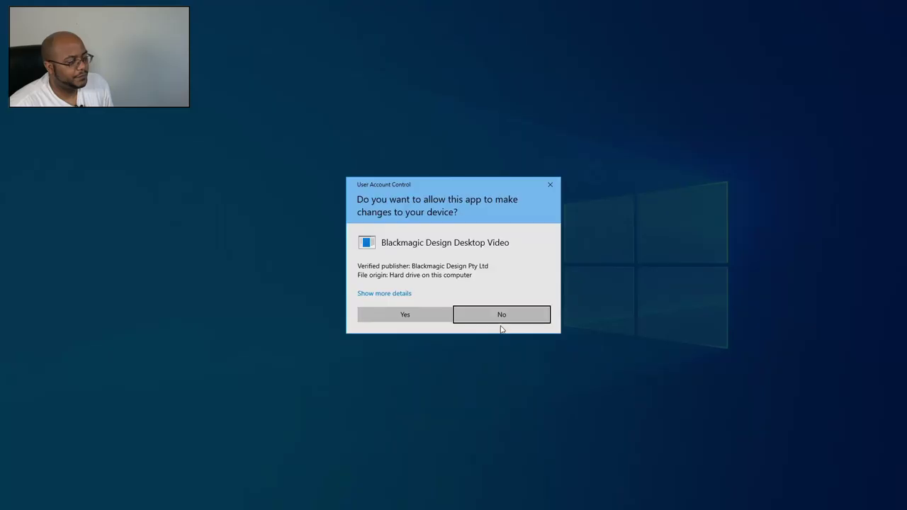
pyautogui.click(441, 319)
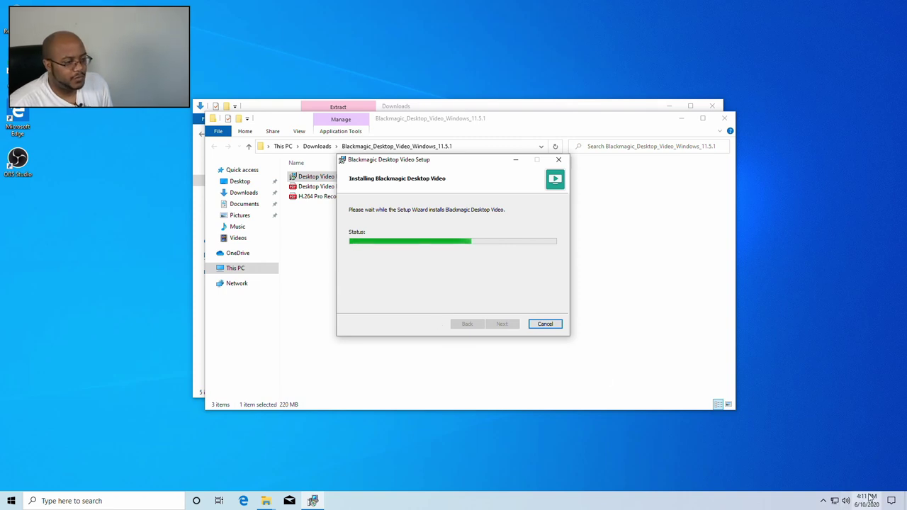
pyautogui.click(891, 501)
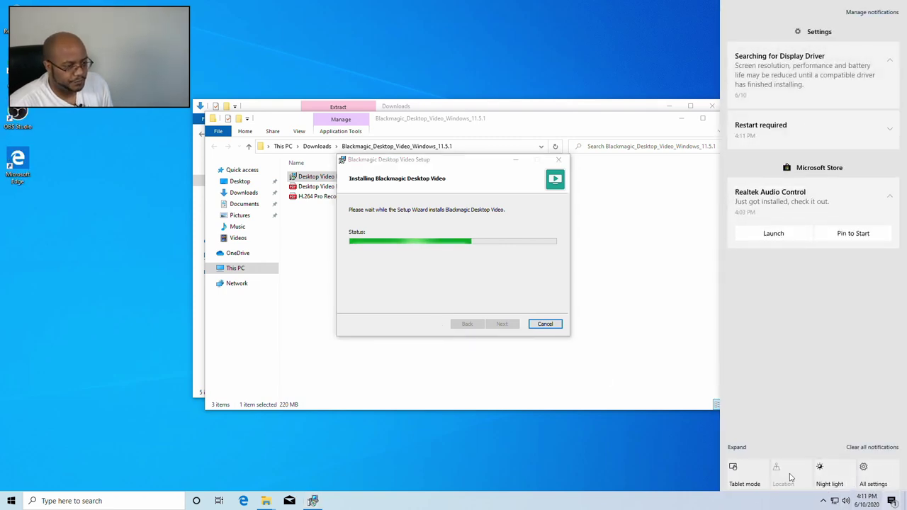
# - Via a POWER search, set screen and sleep to Never and power mode to Best performance
pyautogui.click(863, 472)
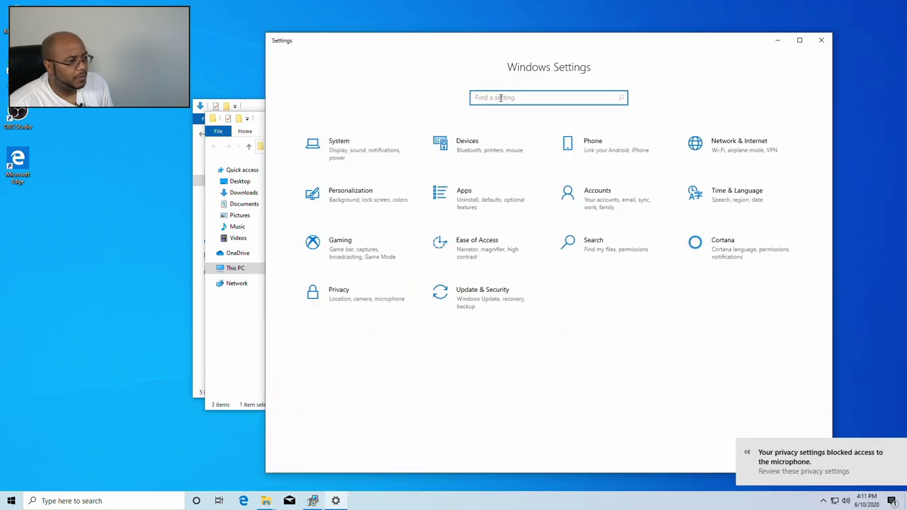
pyautogui.write('POW')
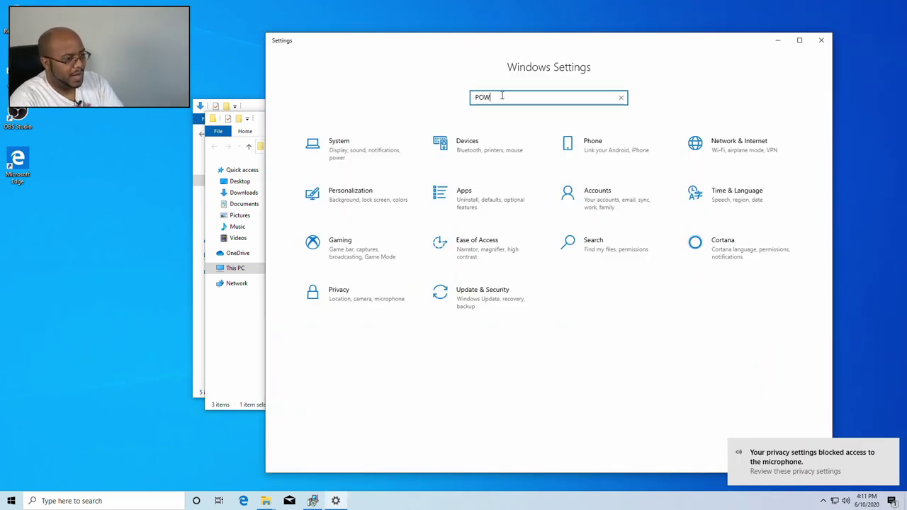
pyautogui.write('ER')
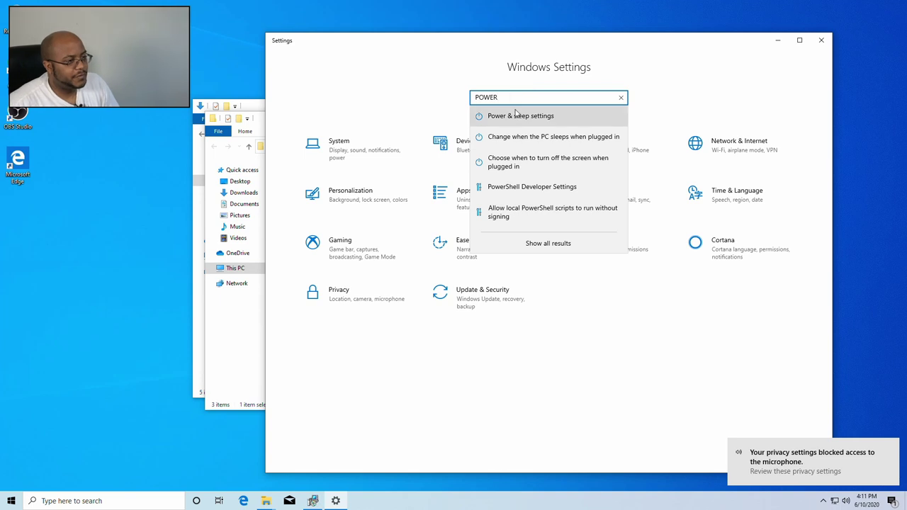
pyautogui.click(518, 115)
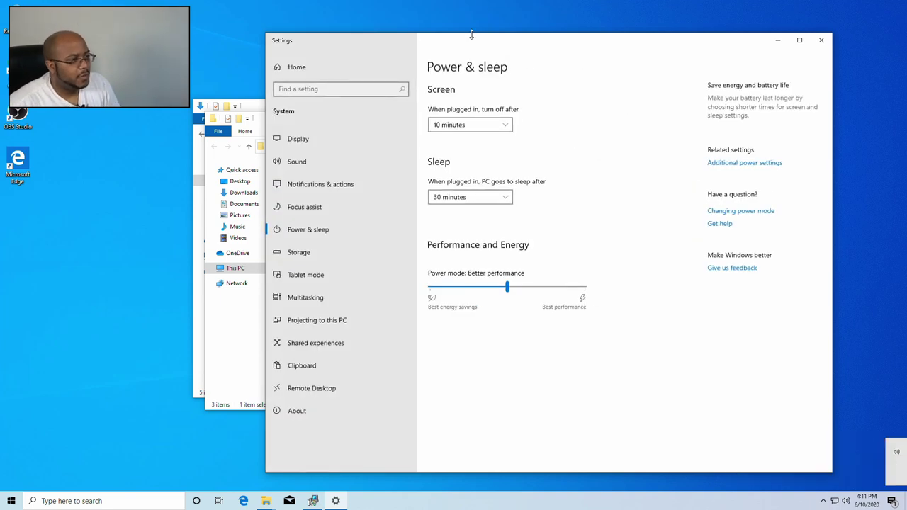
pyautogui.click(464, 124)
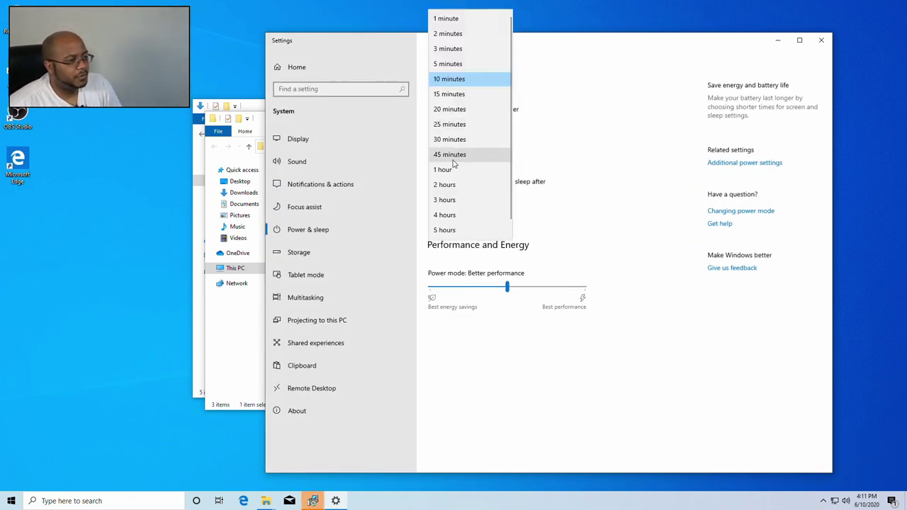
pyautogui.scroll(-1, 447, 220)
pyautogui.click(446, 229)
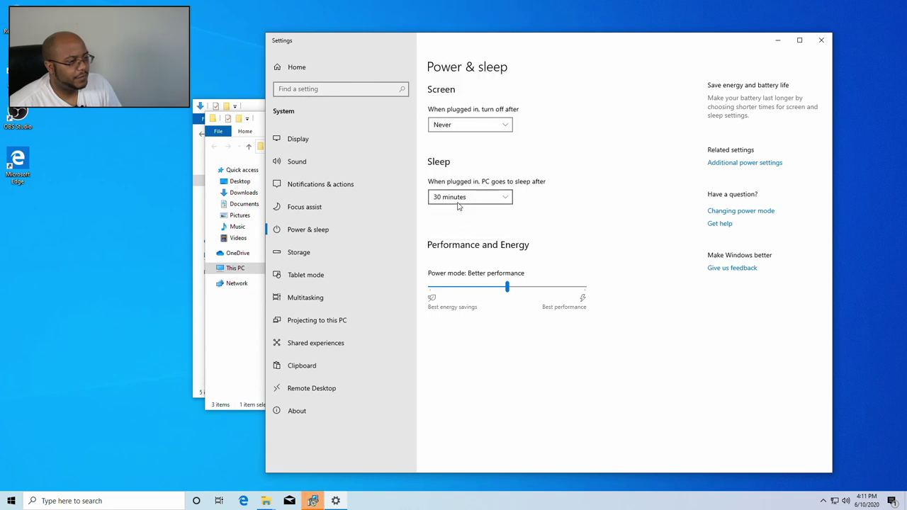
pyautogui.click(458, 199)
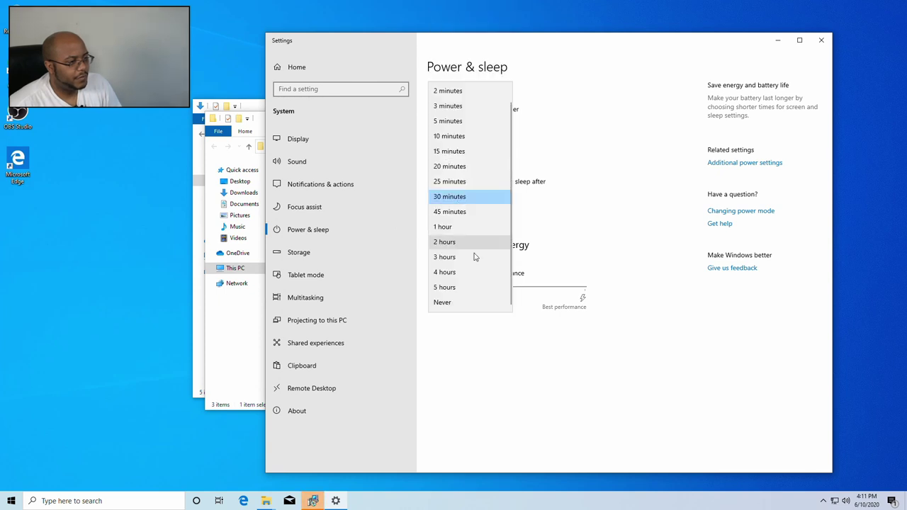
pyautogui.click(462, 302)
pyautogui.moveTo(510, 289); pyautogui.dragTo(588, 297)
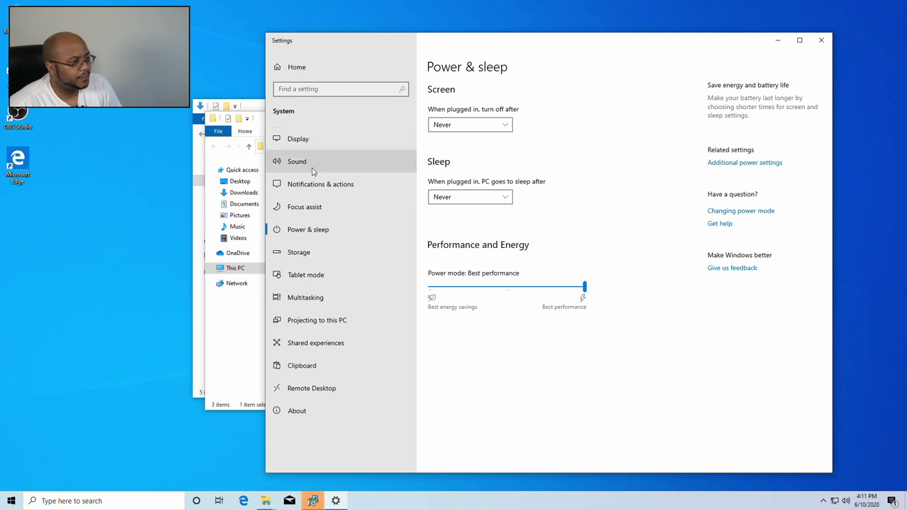
# - Review Accounts > Sign-in options in Settings, then close the Settings window
pyautogui.click(294, 66)
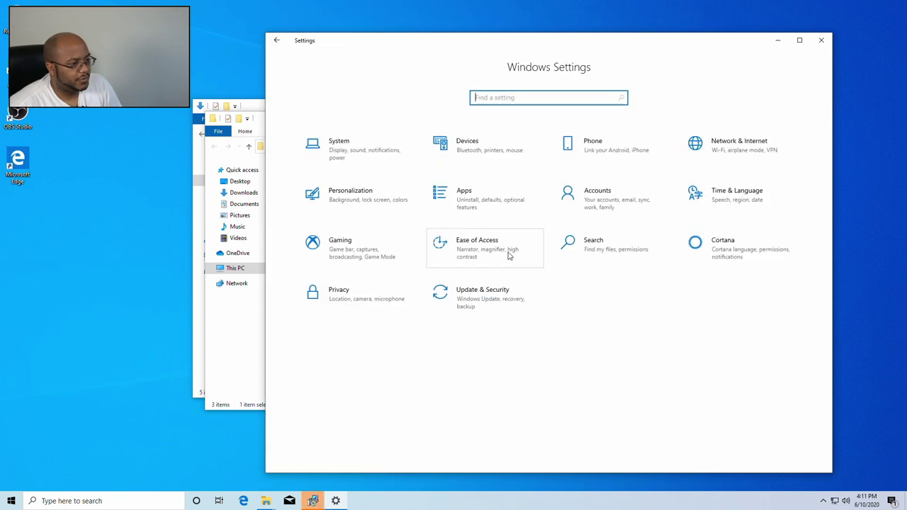
pyautogui.click(589, 204)
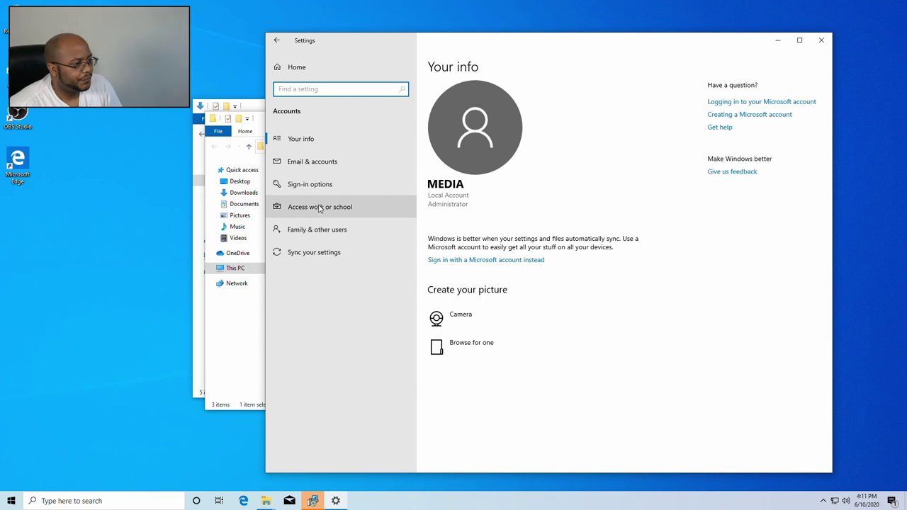
pyautogui.click(319, 192)
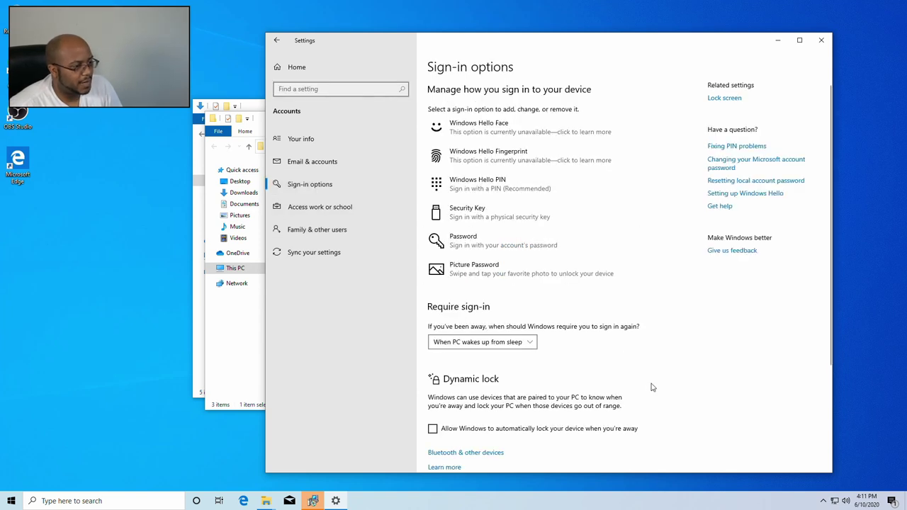
pyautogui.scroll(-4, 646, 388)
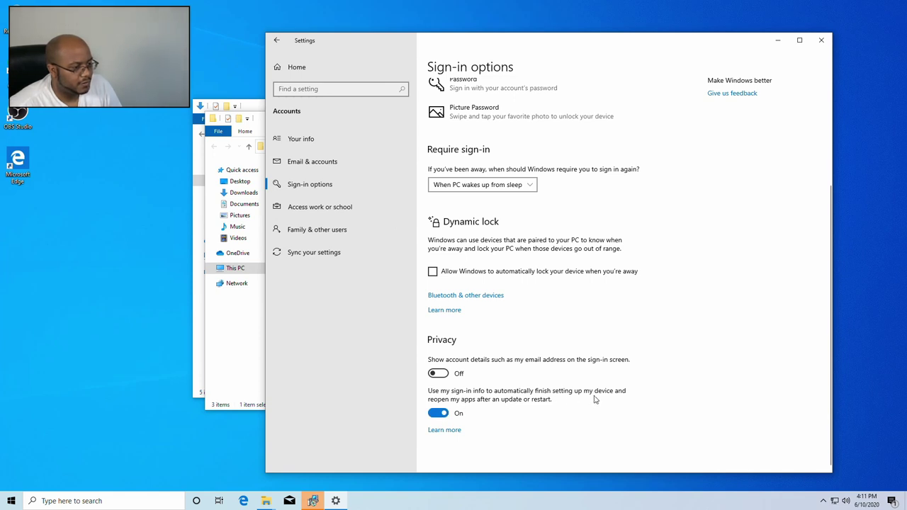
pyautogui.click(821, 40)
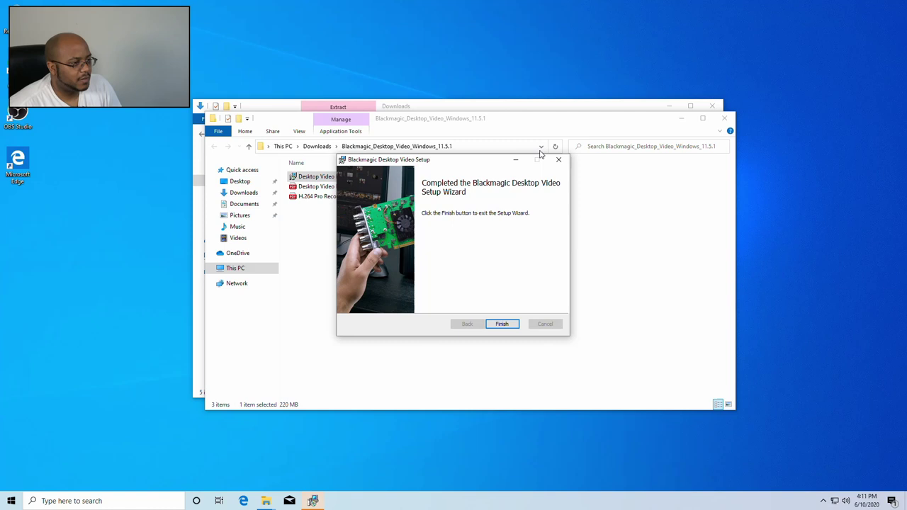
# - Finish Desktop Video setup, restart Windows, and sign back in with the account password
pyautogui.click(502, 324)
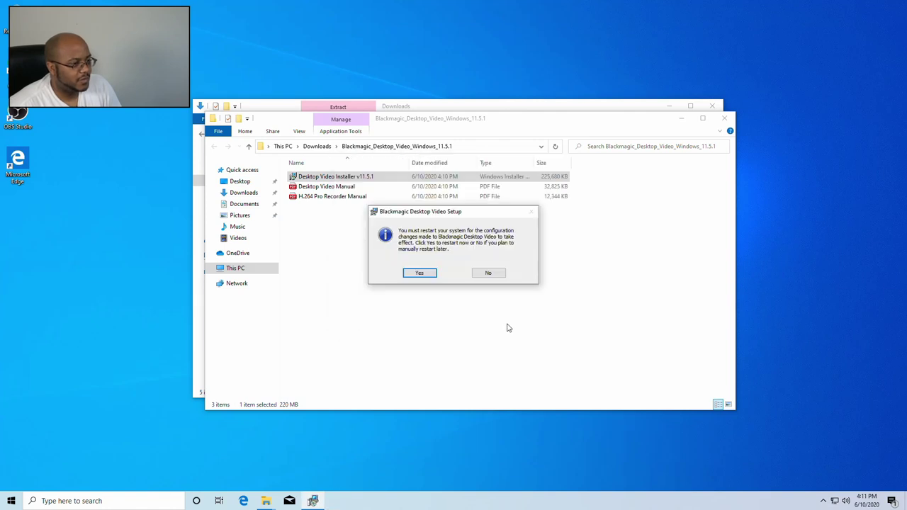
pyautogui.click(430, 276)
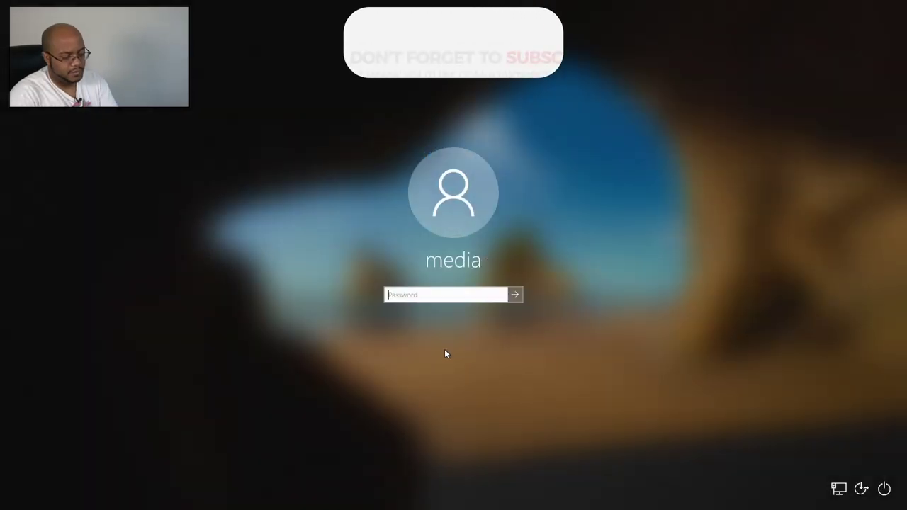
pyautogui.write('****')
pyautogui.press('Return')
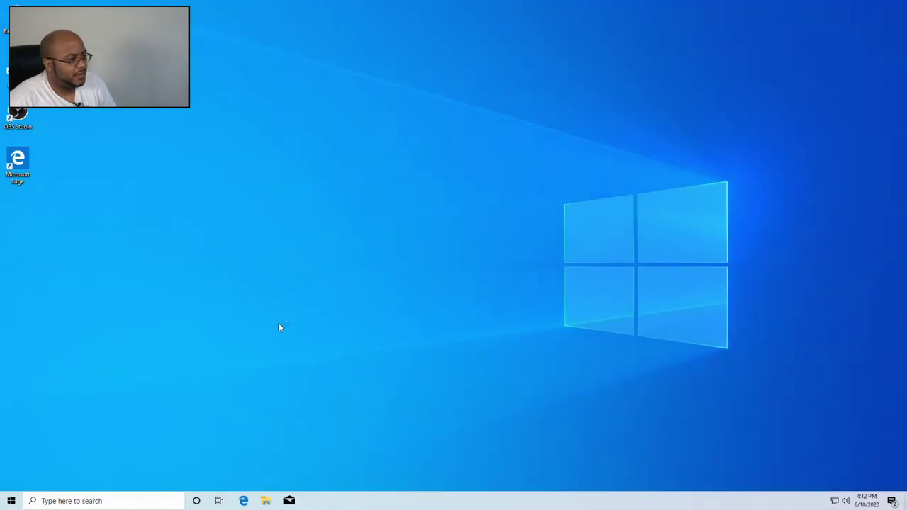
# - Launch the Radeon Software installer from the Downloads folder
pyautogui.click(266, 501)
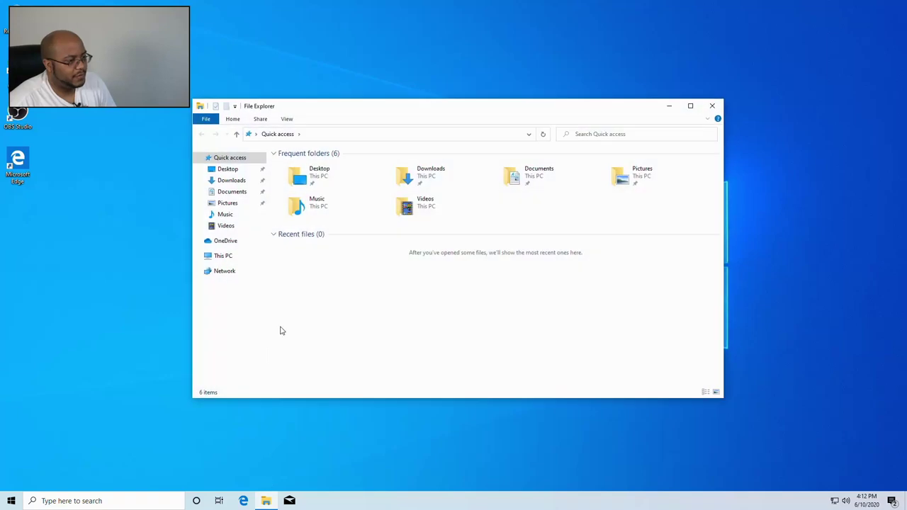
pyautogui.click(234, 183)
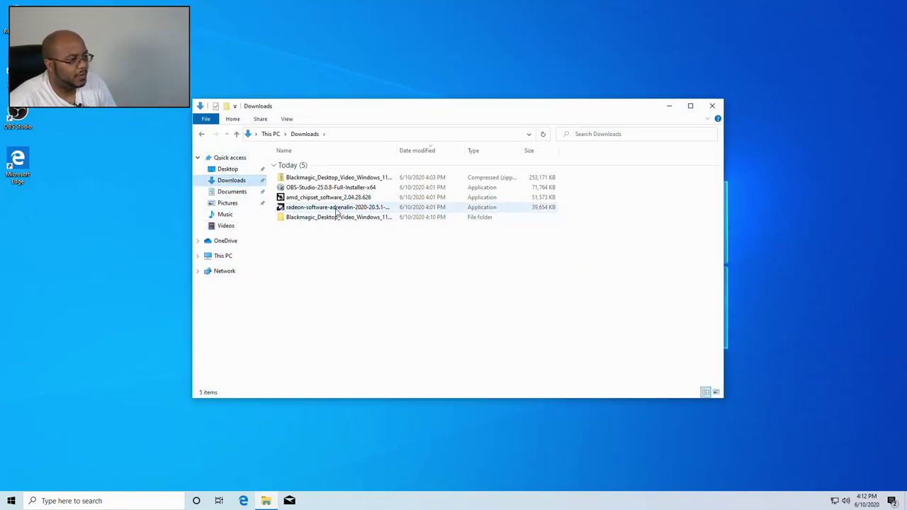
pyautogui.click(337, 210)
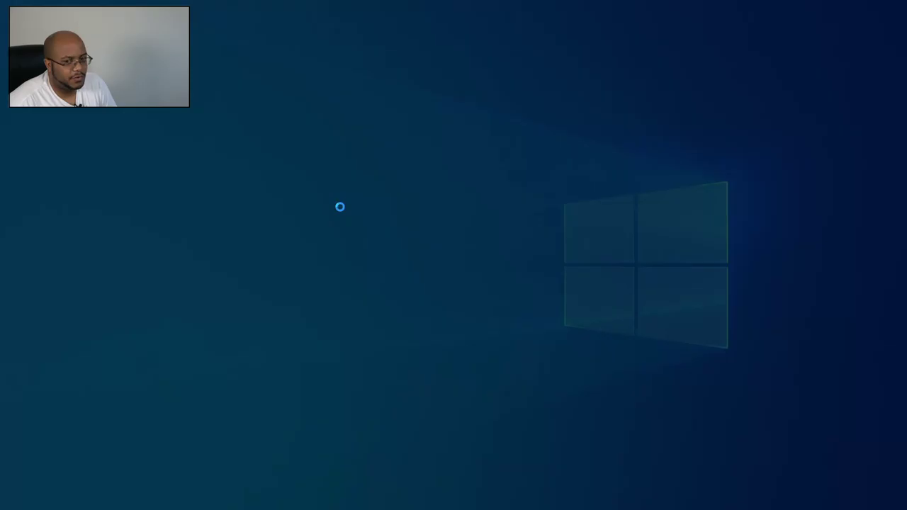
pyautogui.click(418, 314)
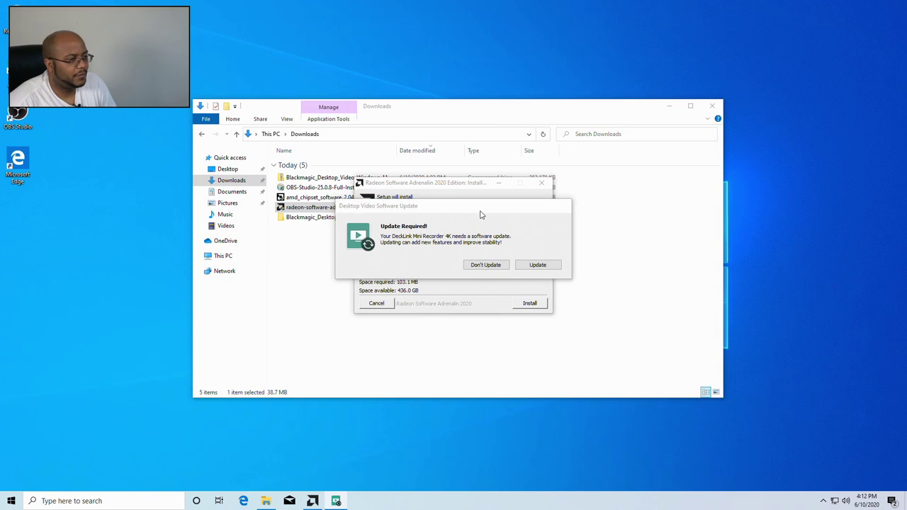
# - Accept the DeckLink Mini Recorder 4K software update
pyautogui.moveTo(480, 215); pyautogui.dragTo(564, 374)
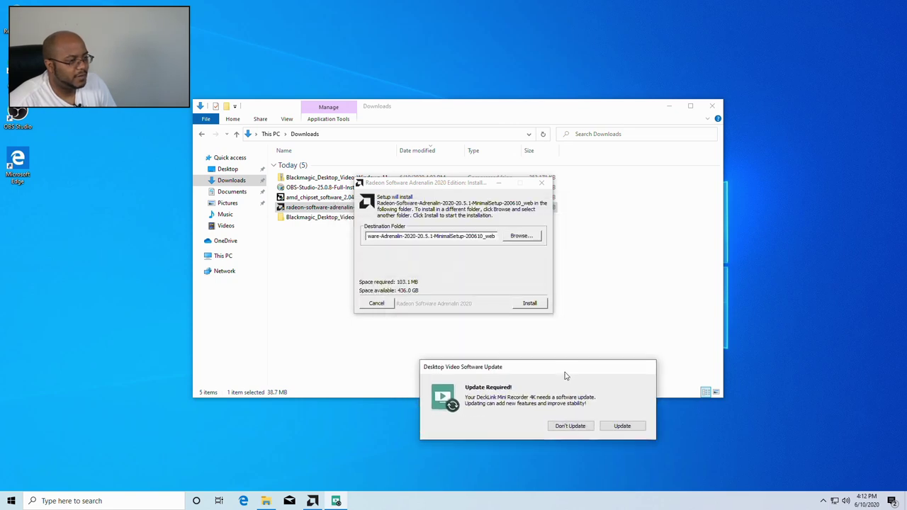
pyautogui.click(631, 425)
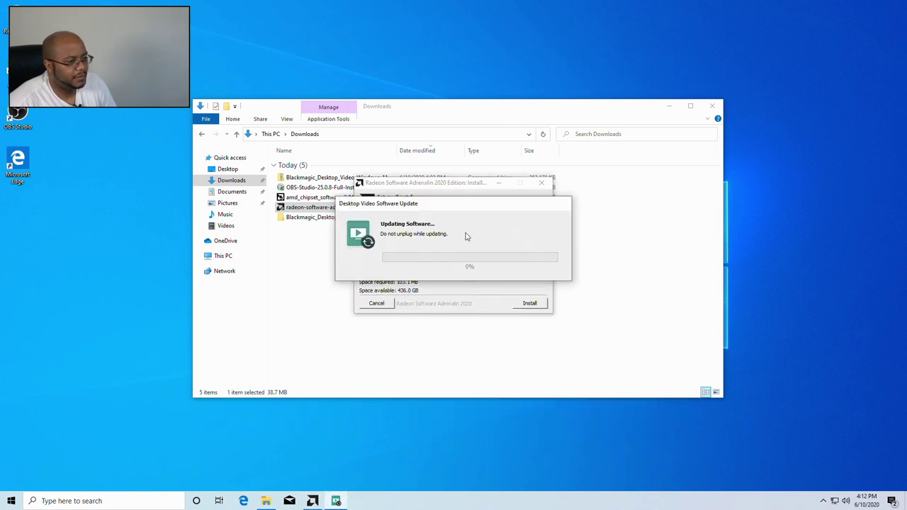
pyautogui.moveTo(458, 209); pyautogui.dragTo(783, 386)
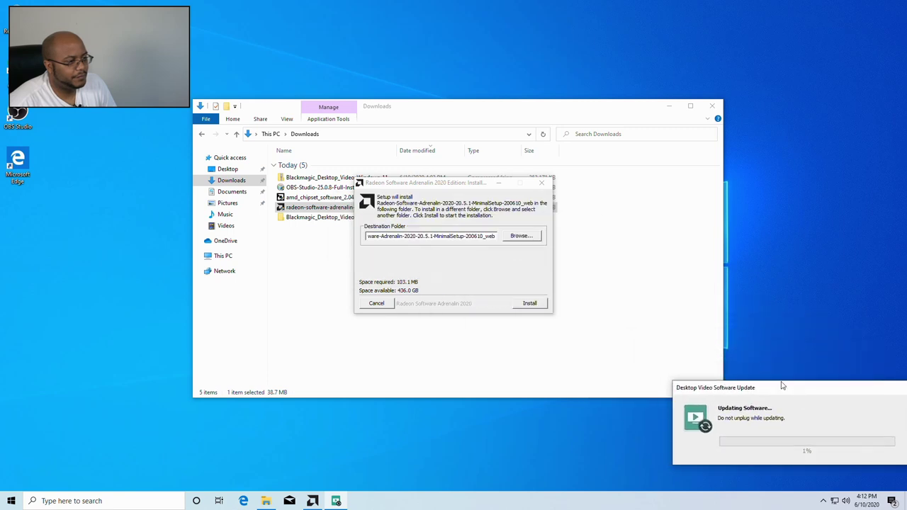
# - Extract the Radeon setup and install the recommended 20.4.2 driver
pyautogui.click(401, 250)
pyautogui.click(524, 304)
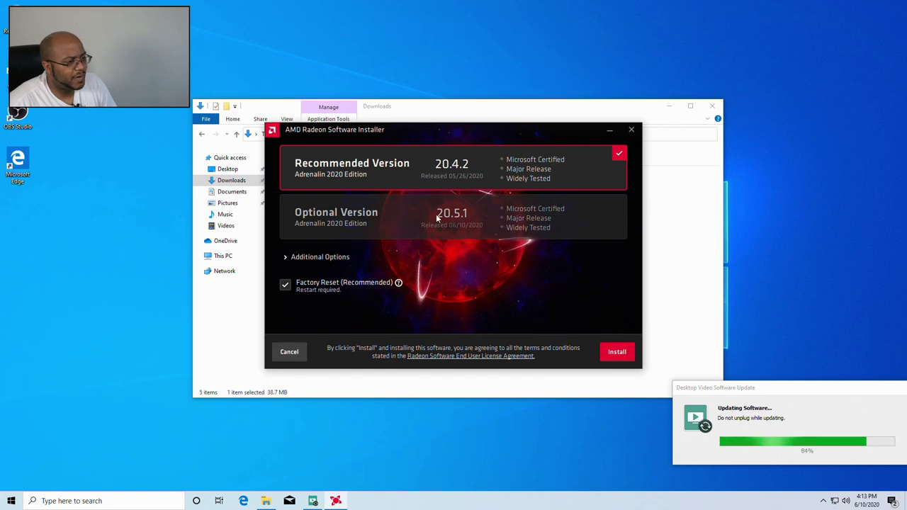
pyautogui.click(621, 354)
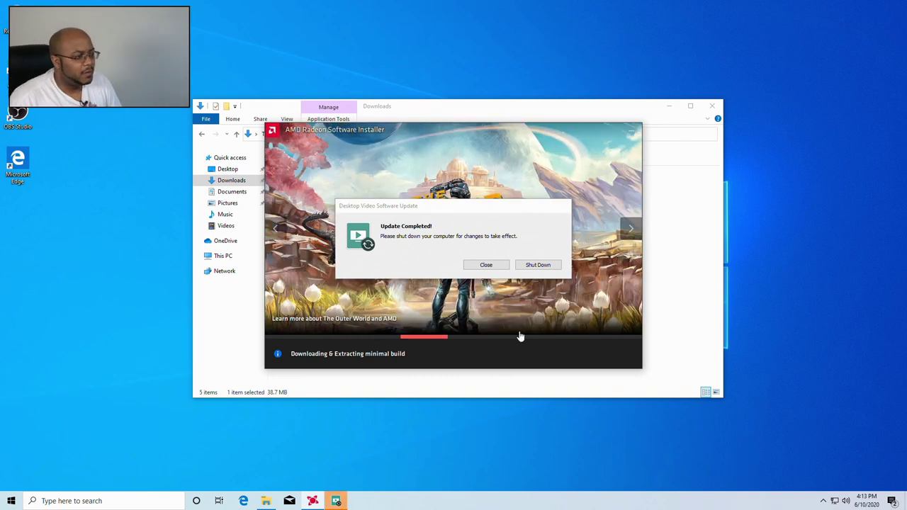
pyautogui.click(472, 267)
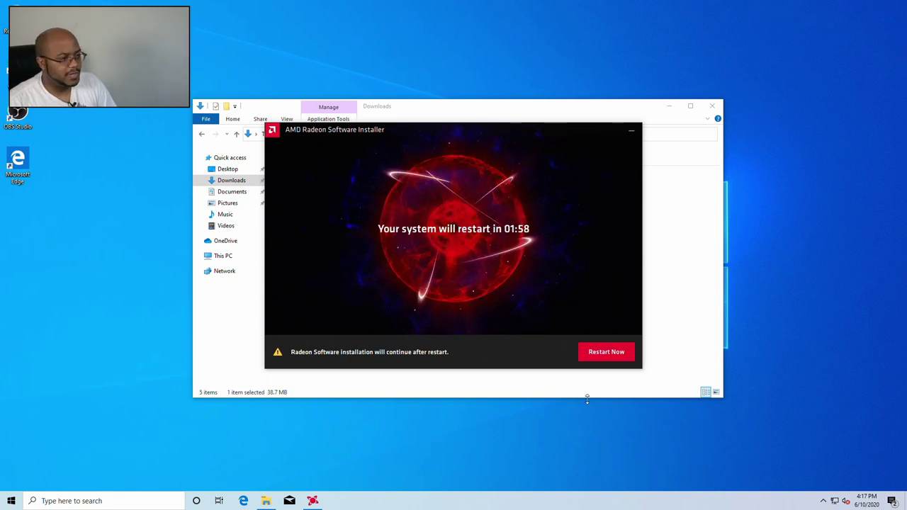
# - Restart for the Radeon install, then launch Desktop Video Setup from the Blackmagic Design Start folder
pyautogui.click(606, 353)
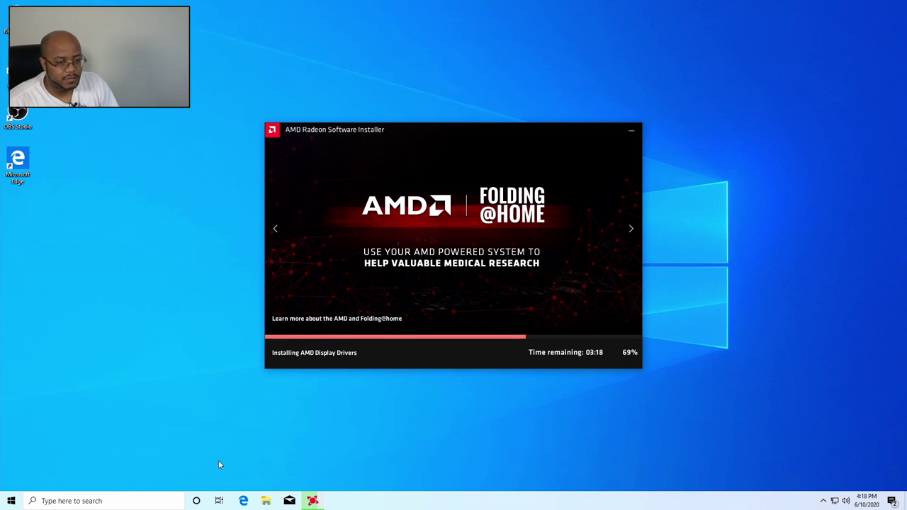
pyautogui.click(20, 506)
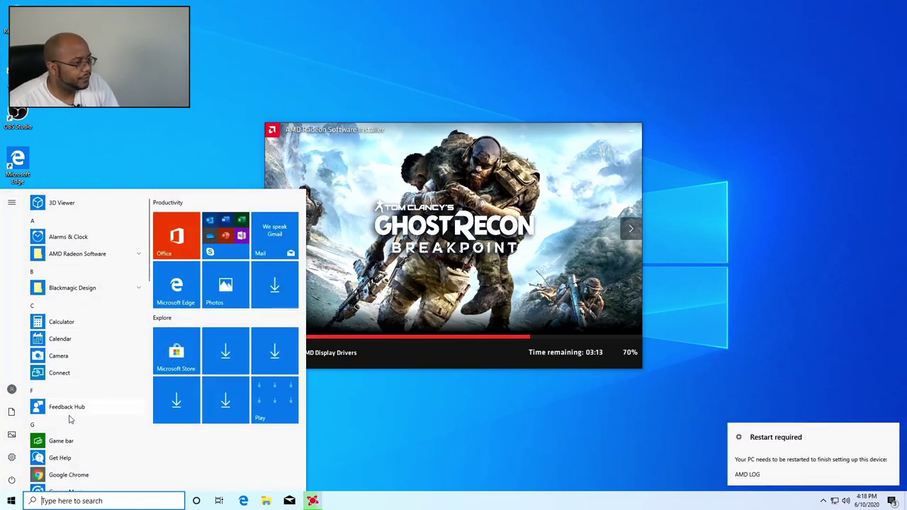
pyautogui.scroll(-2, 68, 421)
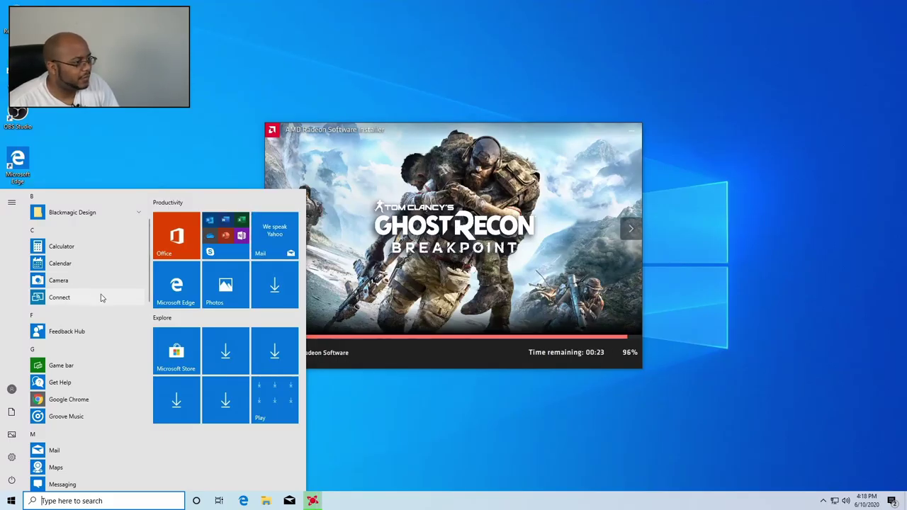
pyautogui.scroll(2, 98, 294)
pyautogui.click(91, 303)
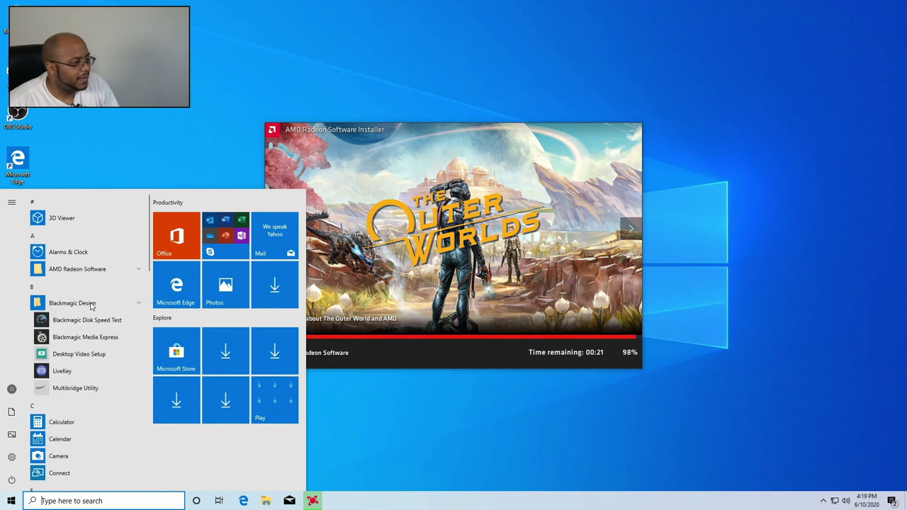
pyautogui.click(90, 358)
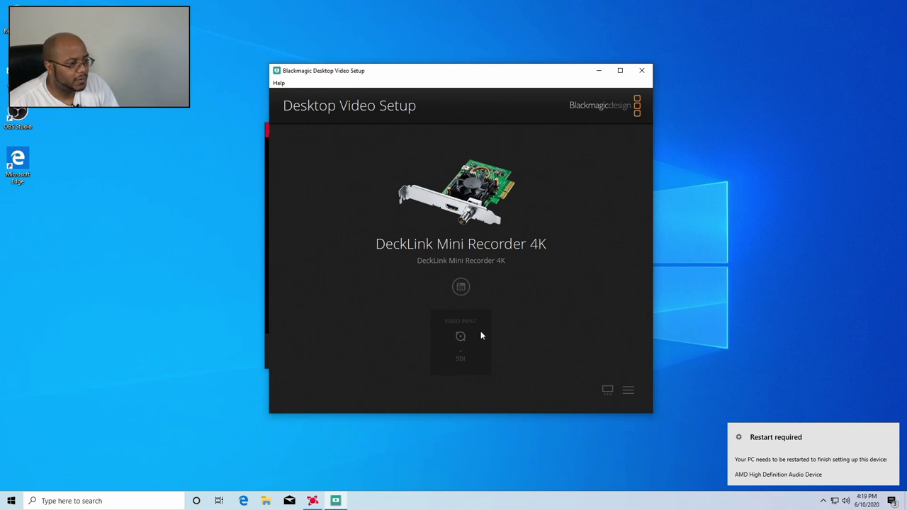
# - Set the DeckLink Mini Recorder 4K input to HDMI, then finish Radeon install with usage data unticked
pyautogui.click(460, 286)
pyautogui.click(475, 205)
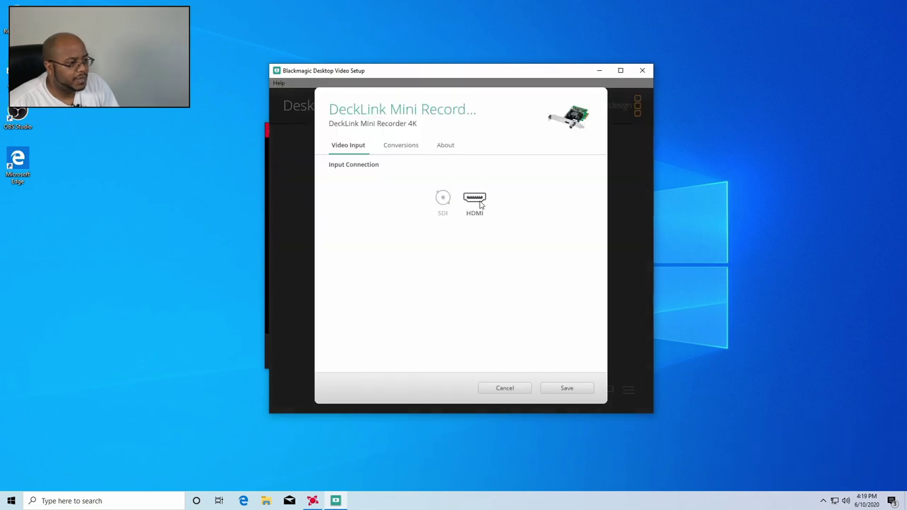
pyautogui.click(567, 389)
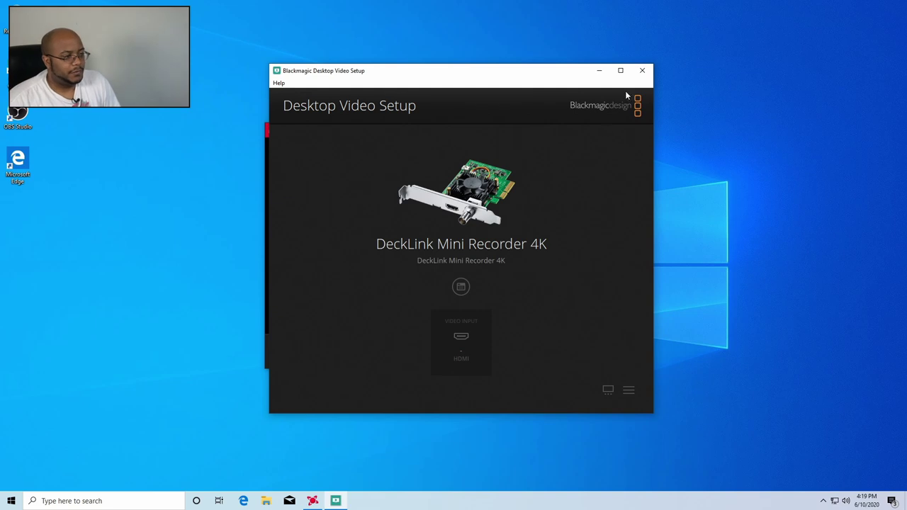
pyautogui.click(642, 71)
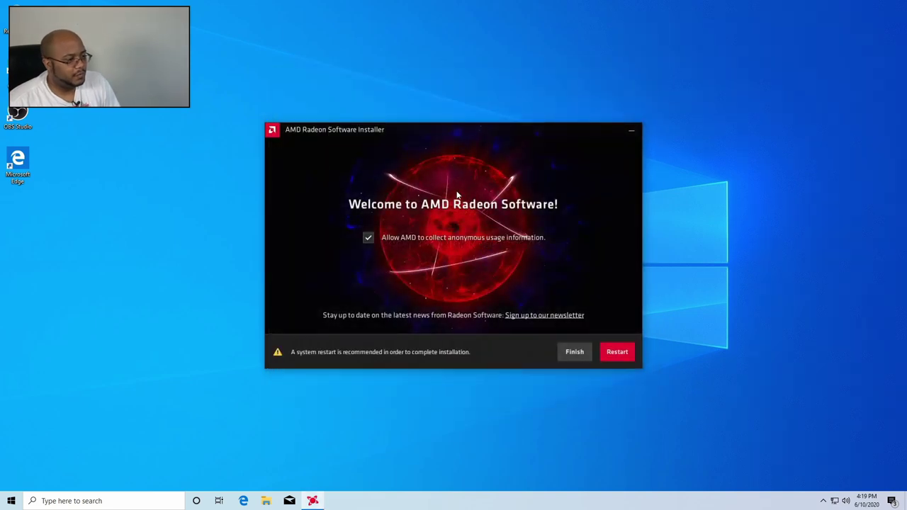
pyautogui.click(369, 237)
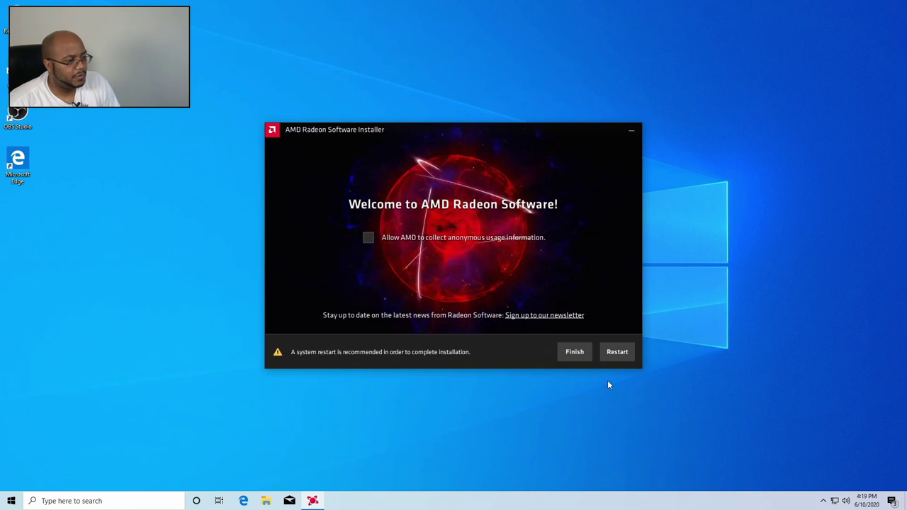
pyautogui.click(575, 354)
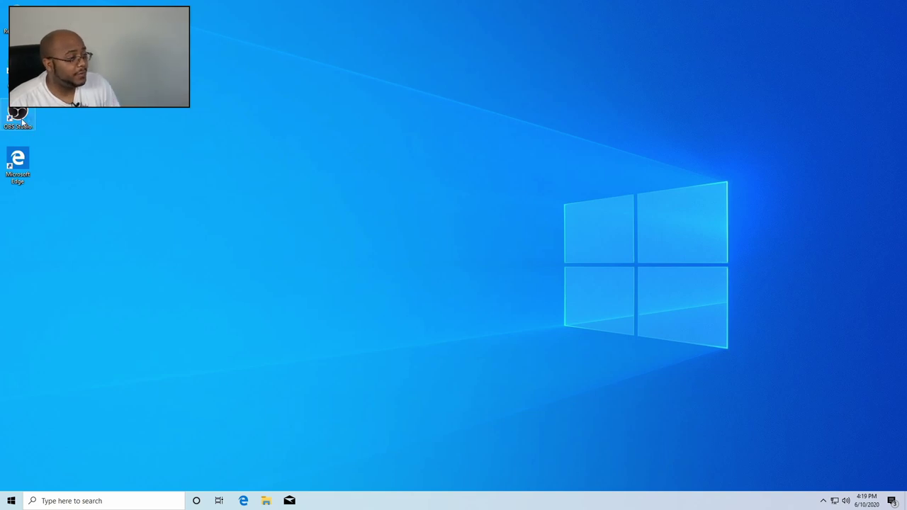
# - Launch OBS Studio and decline the auto-configuration wizard, leaving the empty default Scene
pyautogui.doubleClick(27, 122)
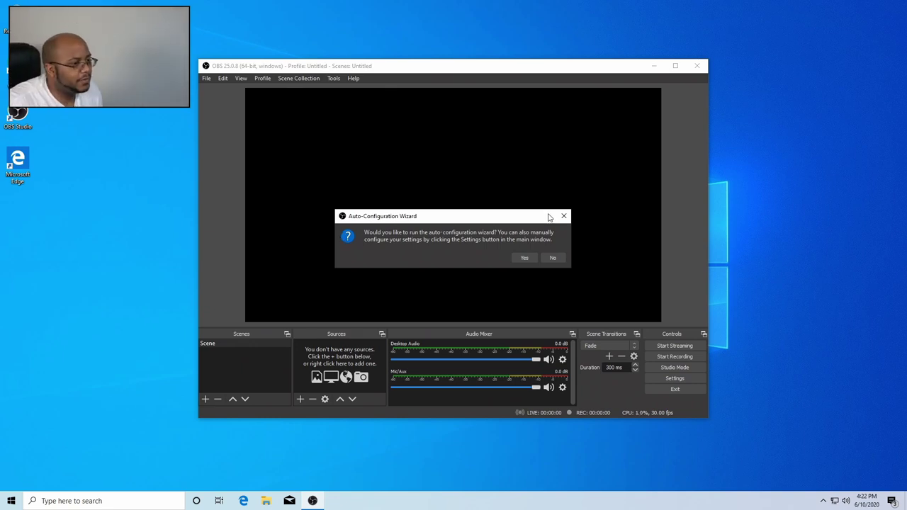
pyautogui.click(556, 261)
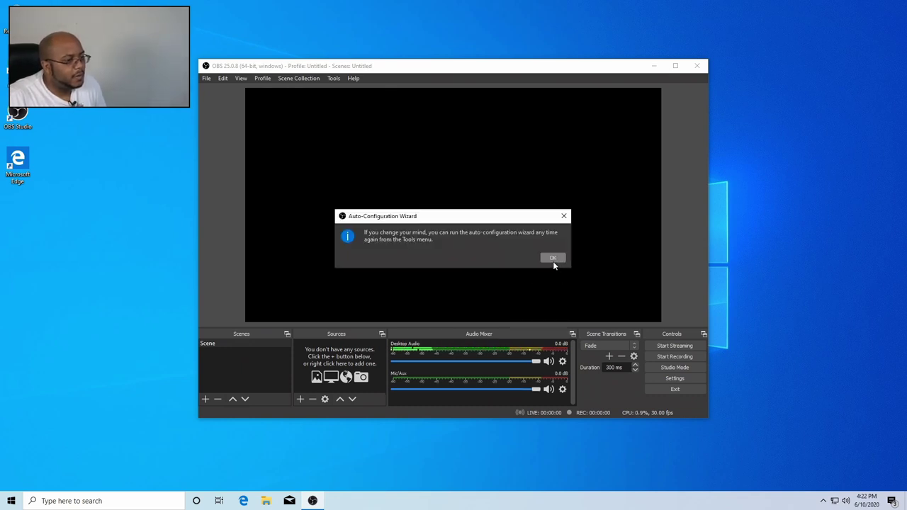
pyautogui.click(554, 262)
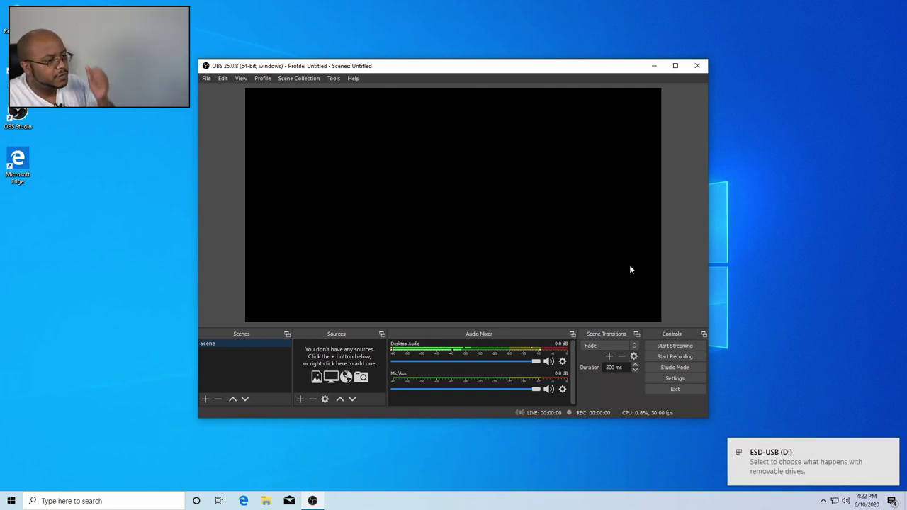
# - Move the OBS Complete Bundle folder from the USB drive into Documents
pyautogui.click(810, 475)
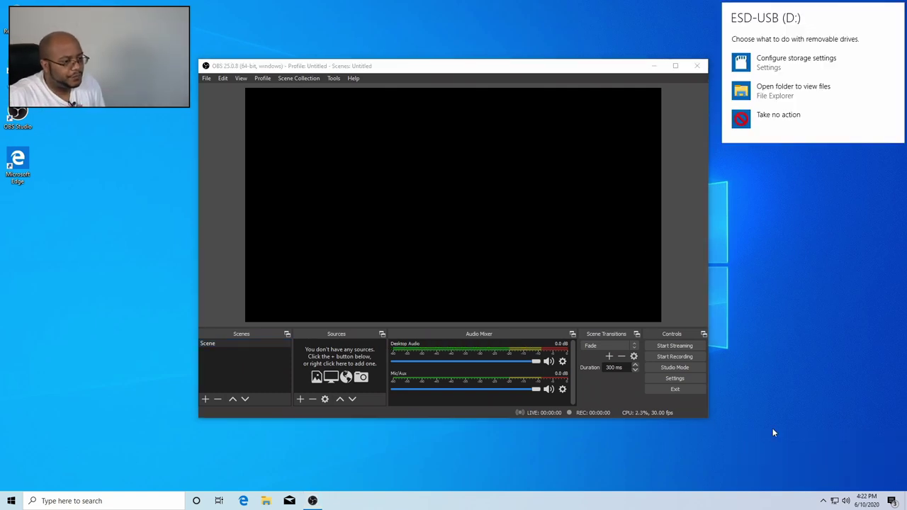
pyautogui.click(785, 87)
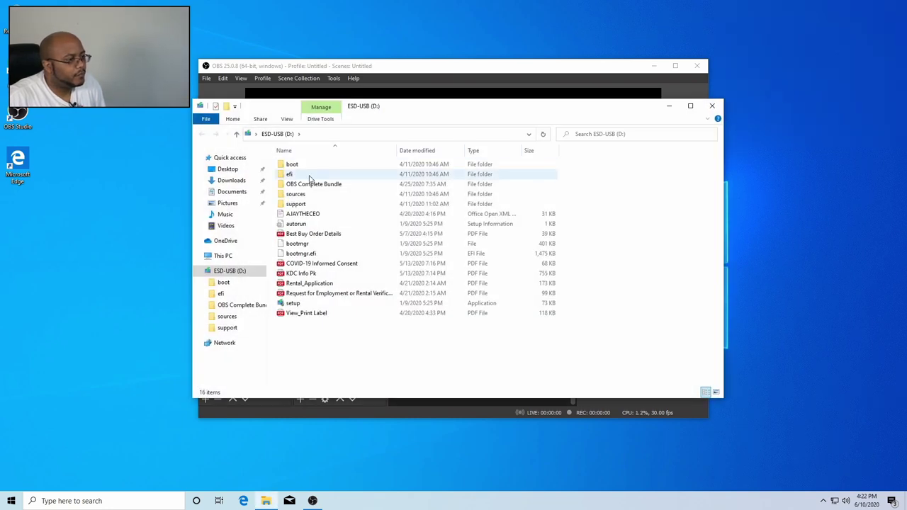
pyautogui.moveTo(290, 189); pyautogui.dragTo(220, 194)
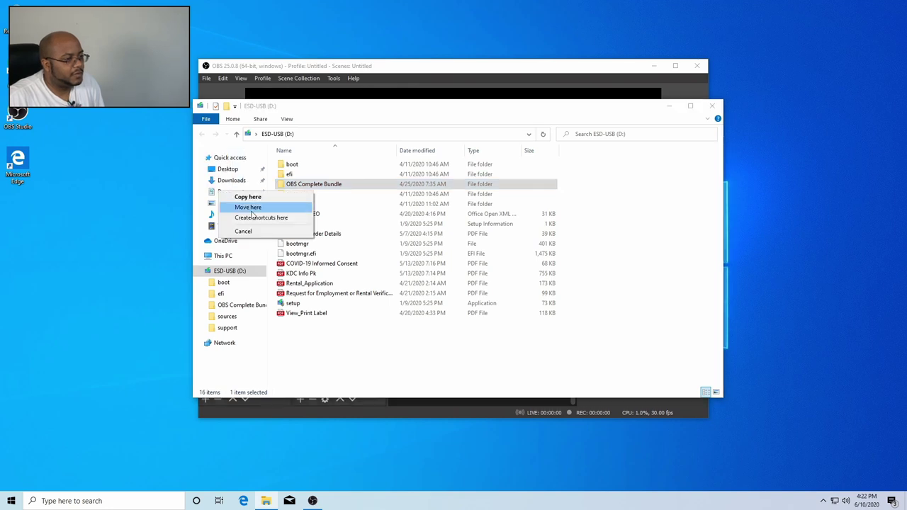
pyautogui.click(248, 207)
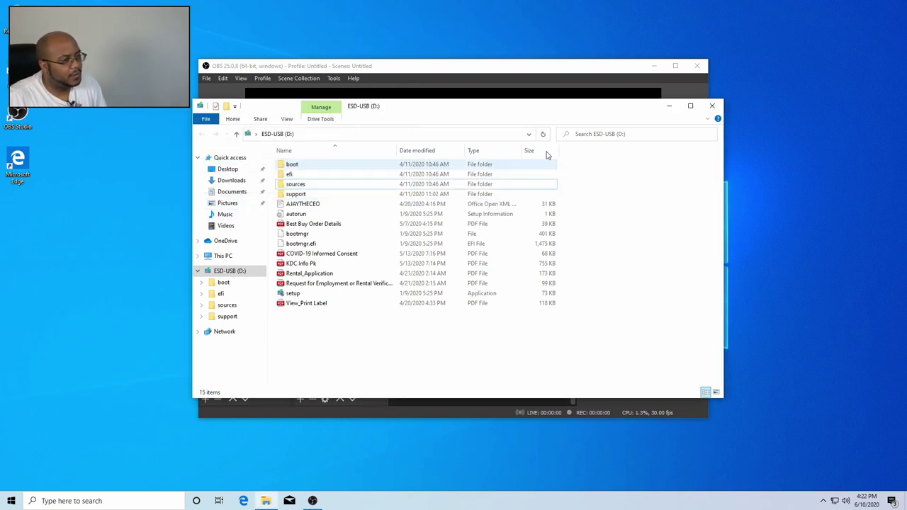
pyautogui.click(712, 106)
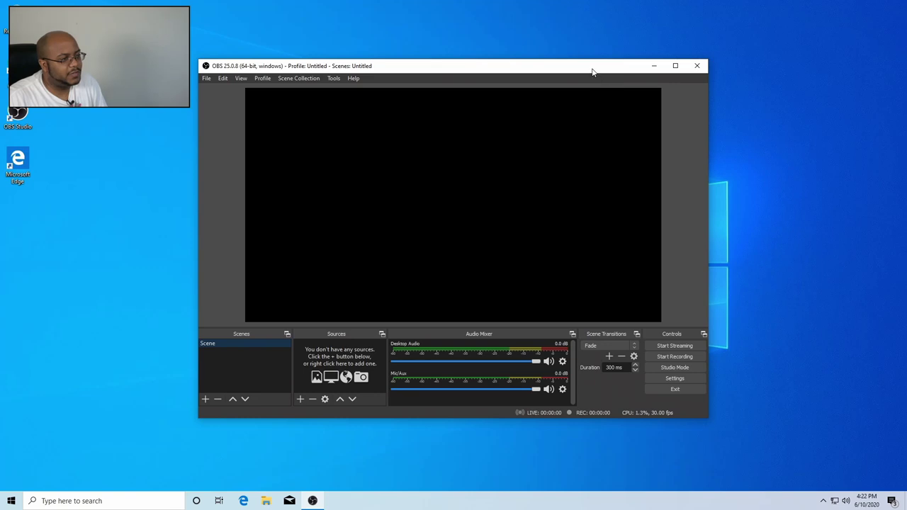
pyautogui.moveTo(592, 71); pyautogui.dragTo(648, 24)
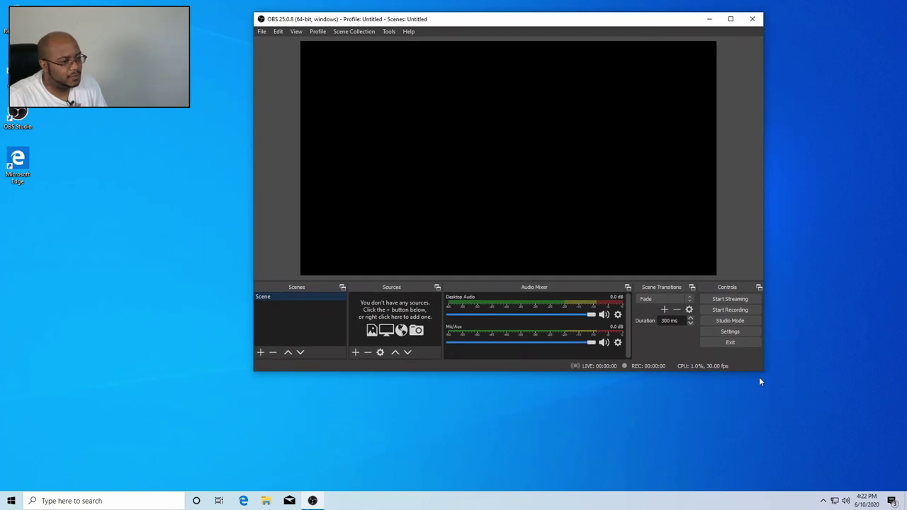
pyautogui.moveTo(762, 371); pyautogui.dragTo(888, 470)
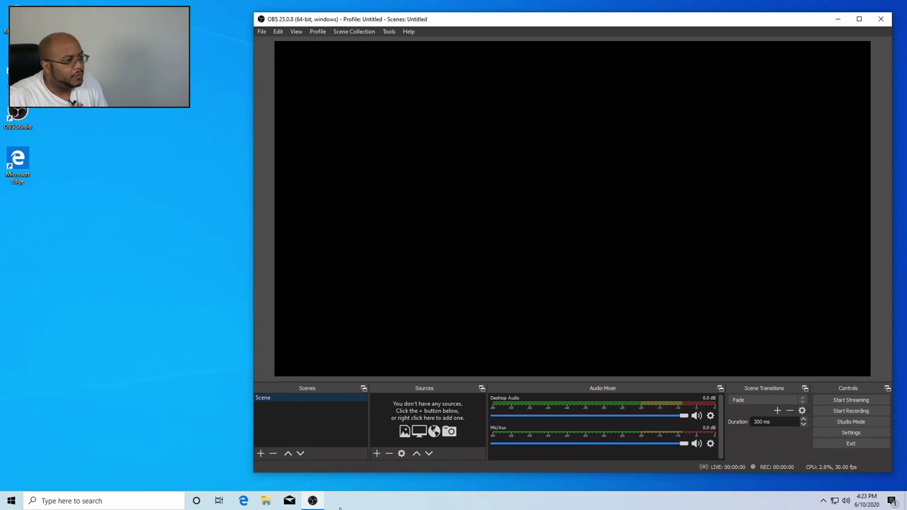
# - Open Documents > OBS Complete Bundle in File Explorer and turn on file name extensions
pyautogui.click(265, 500)
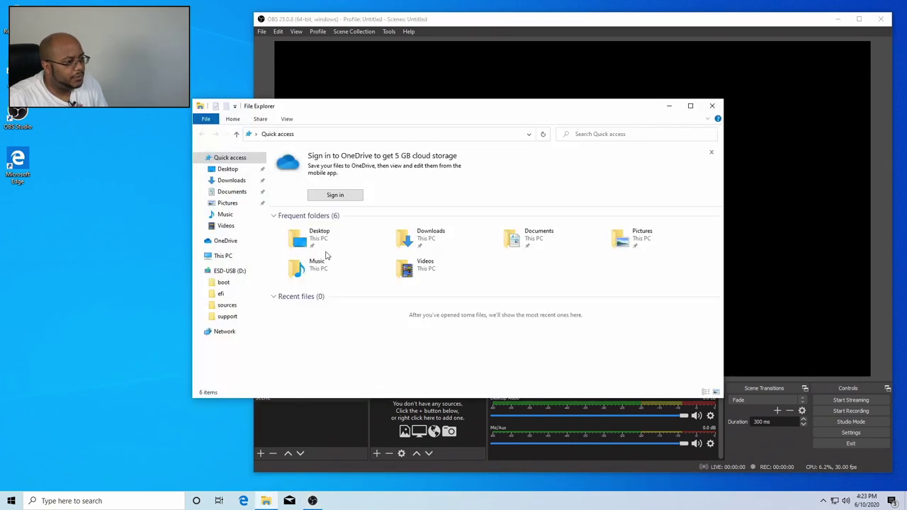
pyautogui.click(232, 192)
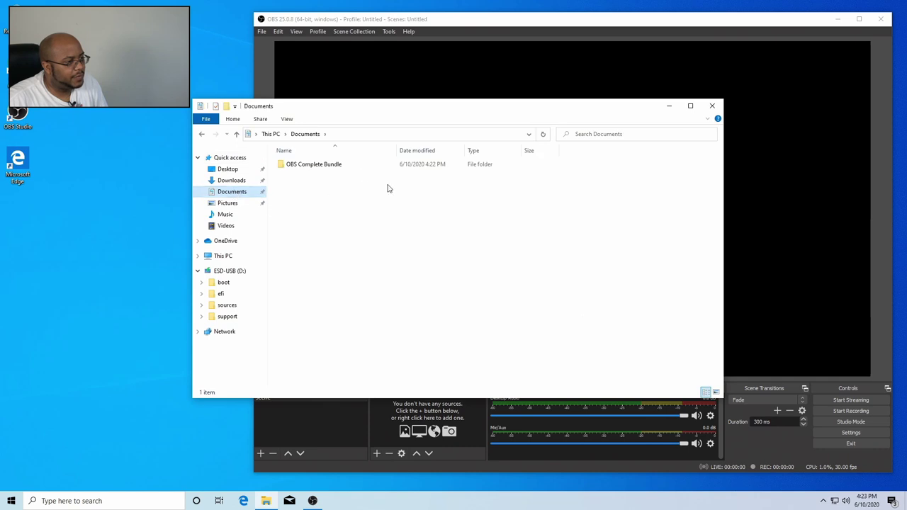
pyautogui.doubleClick(339, 166)
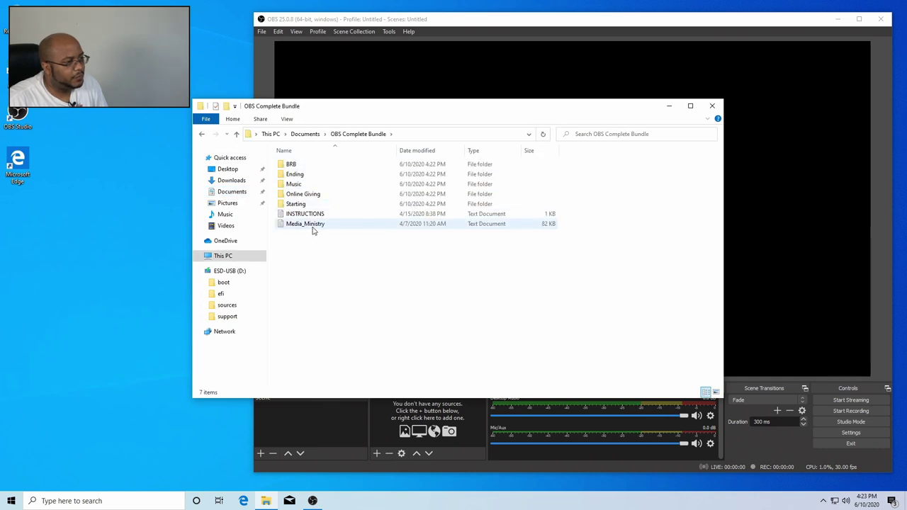
pyautogui.click(286, 119)
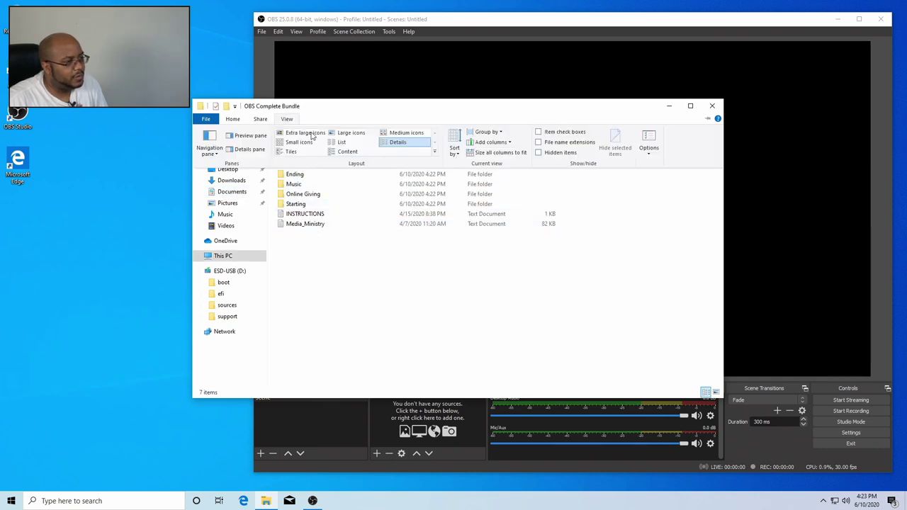
pyautogui.click(586, 145)
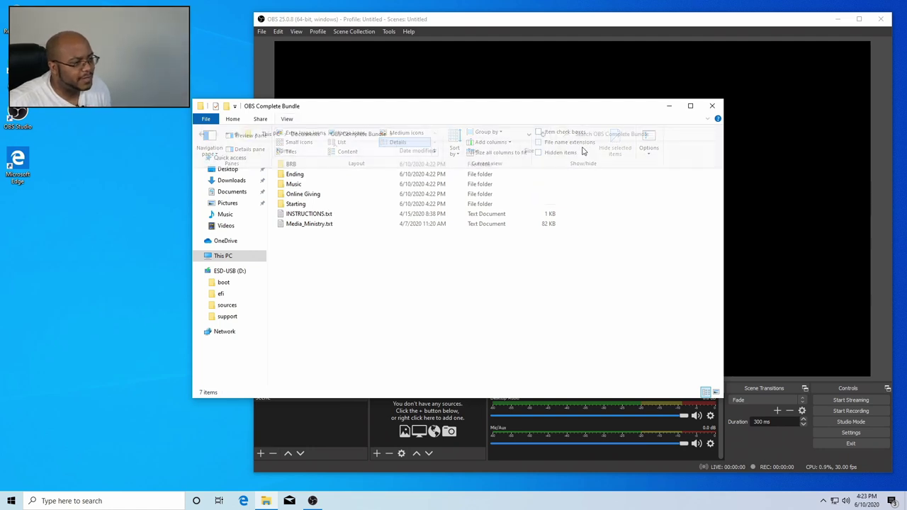
# - Rename Media_Ministry.txt to Media_Ministry.json, accepting the extension change
pyautogui.rightClick(319, 228)
pyautogui.click(397, 383)
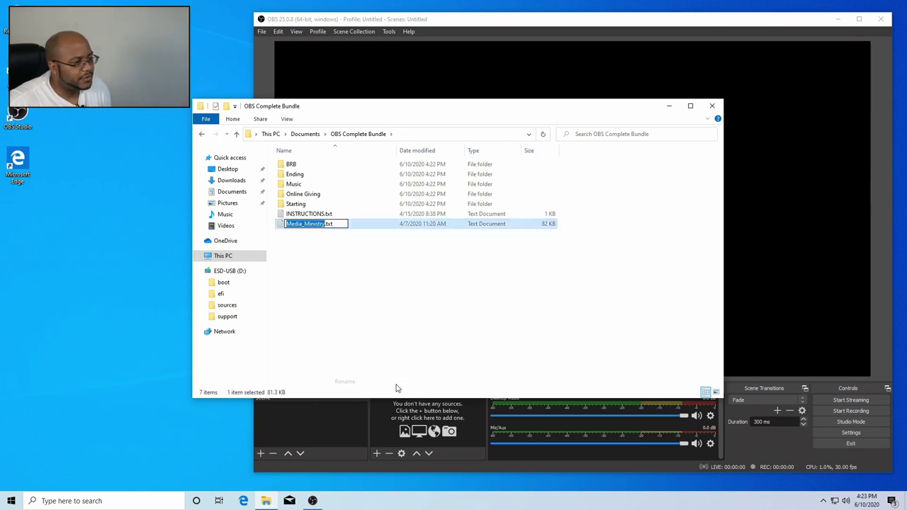
pyautogui.press('End')
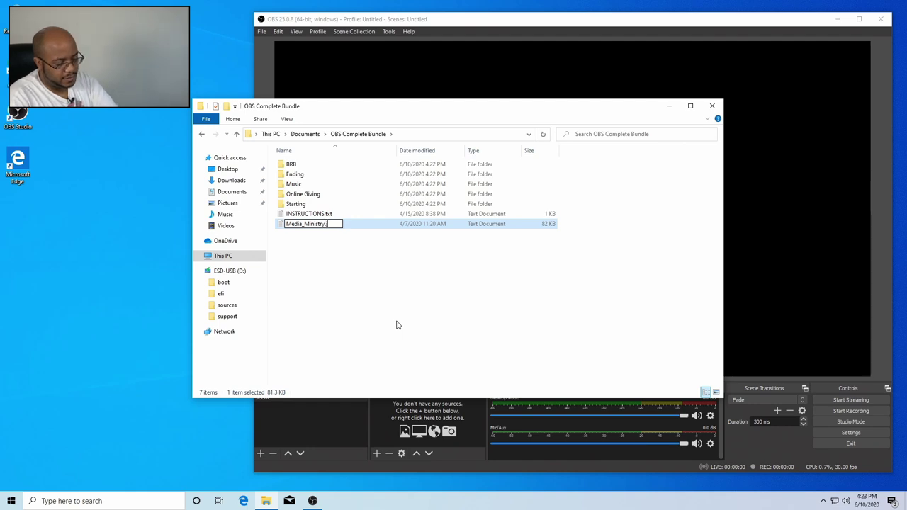
pyautogui.press('Return')
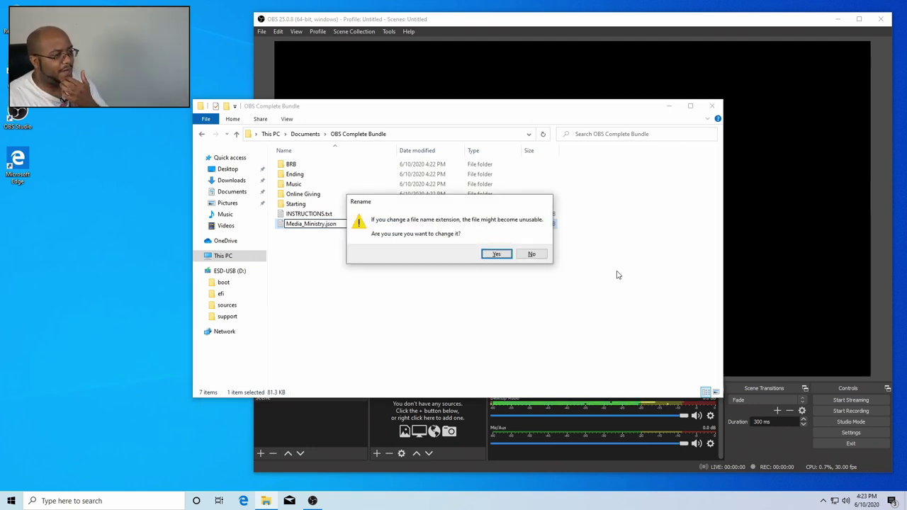
pyautogui.click(497, 254)
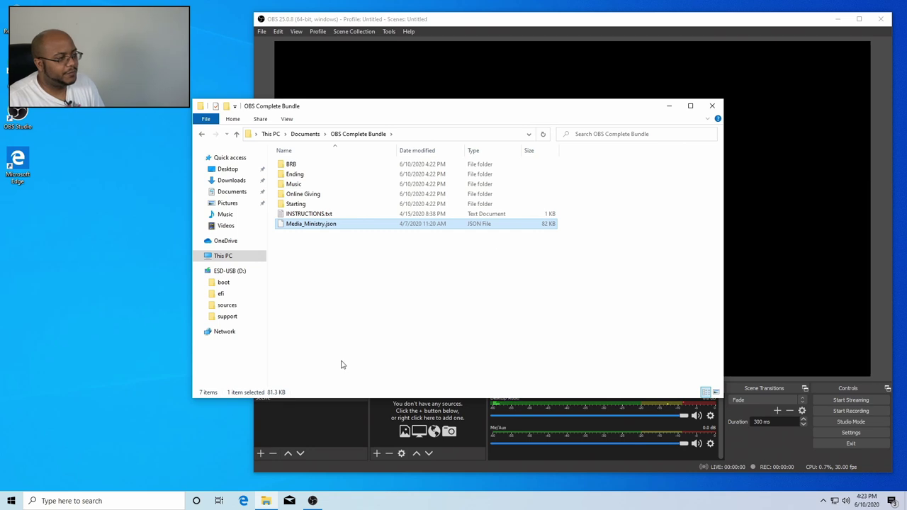
pyautogui.click(338, 458)
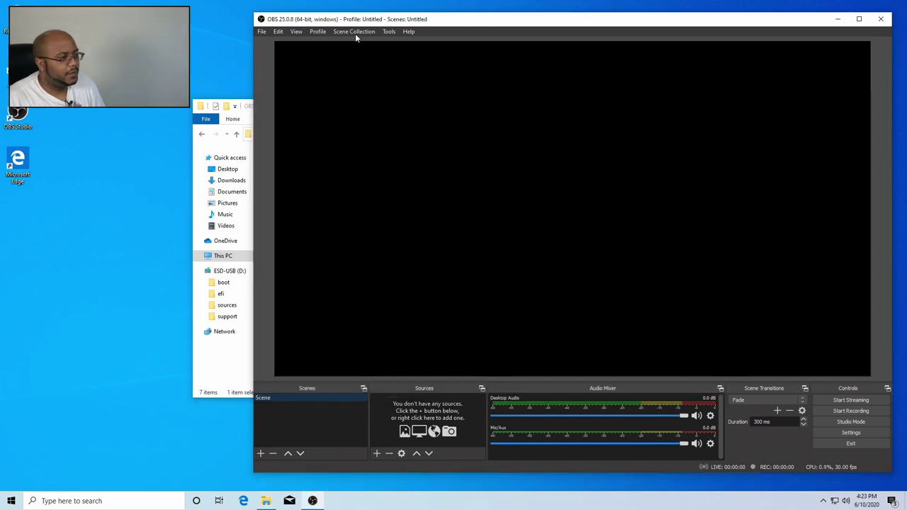
# - Import Media_Ministry.json from Documents > OBS Complete Bundle and switch to the Media Ministry collection
pyautogui.click(355, 33)
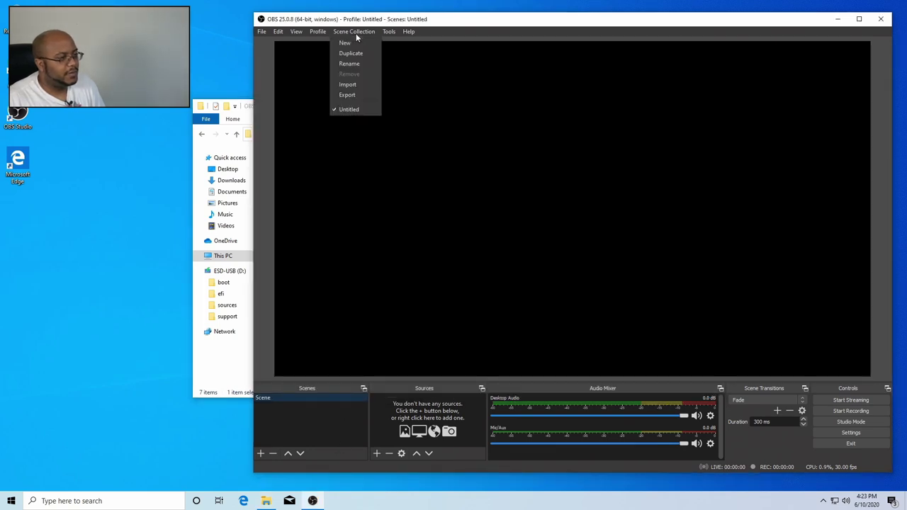
pyautogui.click(356, 84)
pyautogui.click(644, 269)
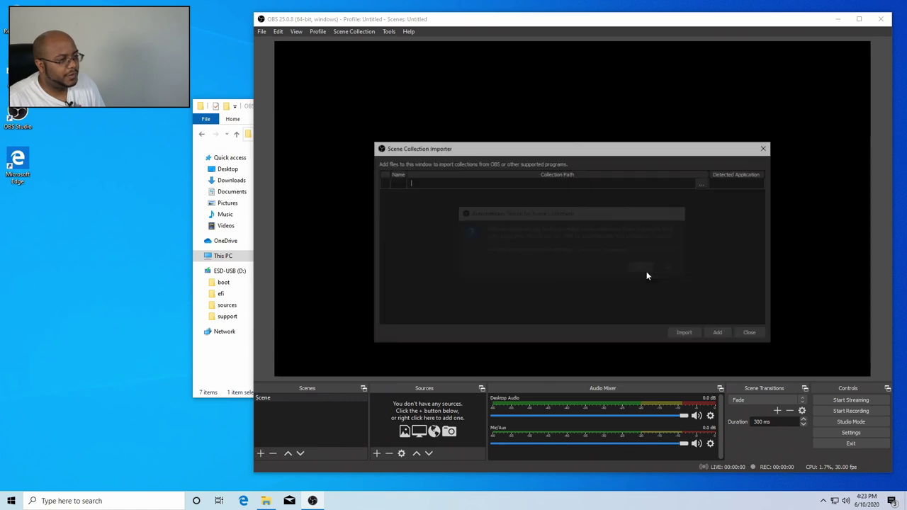
pyautogui.click(702, 183)
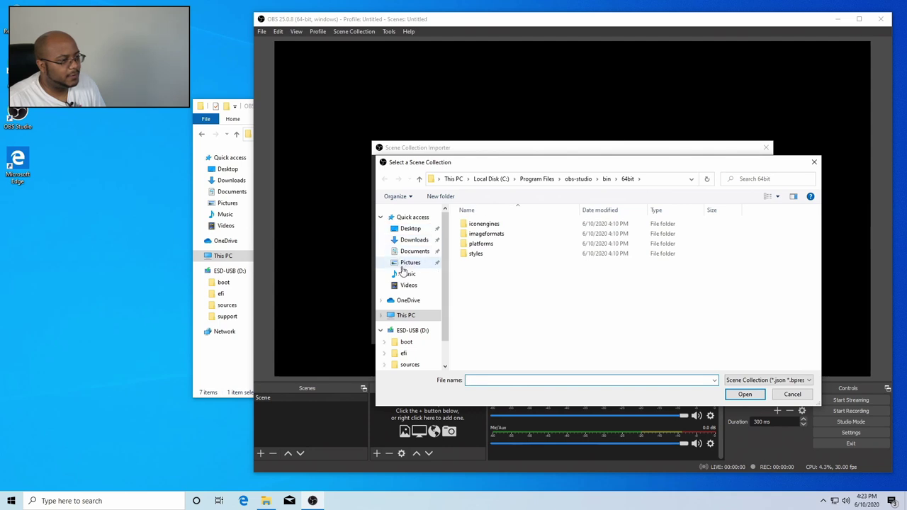
pyautogui.click(414, 252)
pyautogui.doubleClick(528, 226)
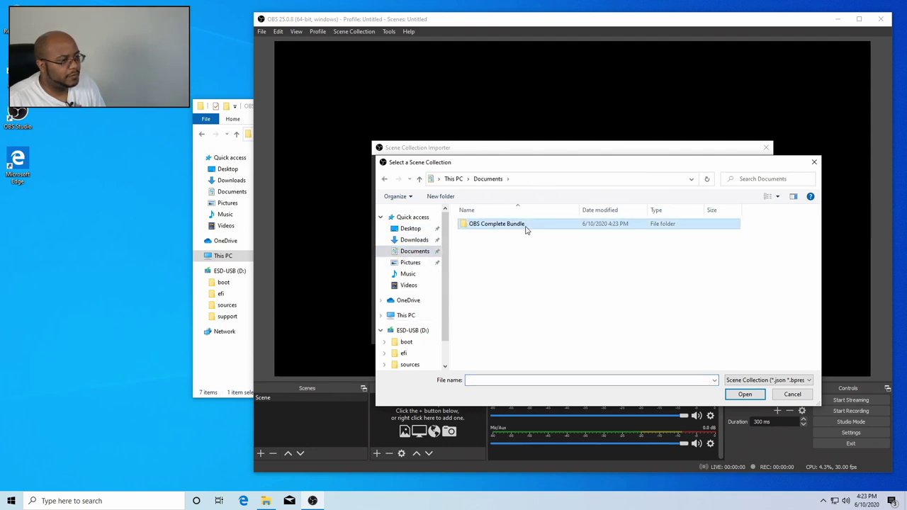
pyautogui.doubleClick(494, 272)
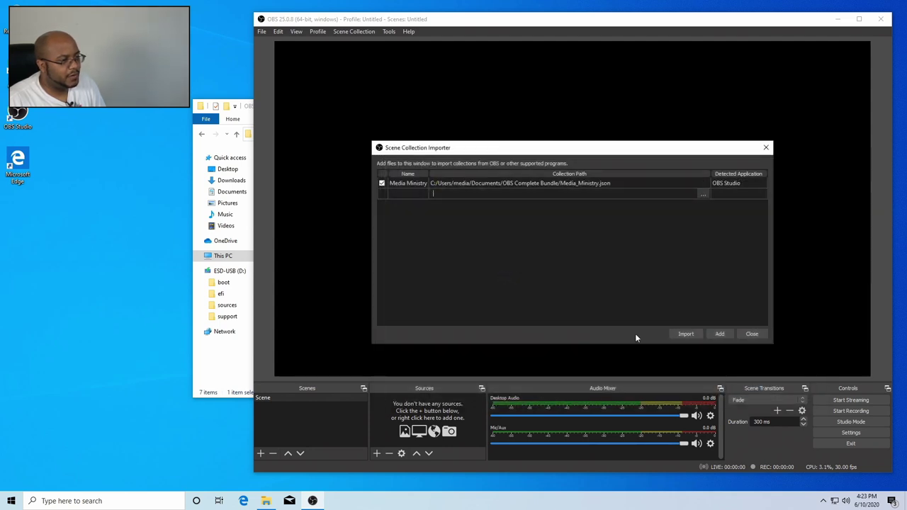
pyautogui.click(685, 333)
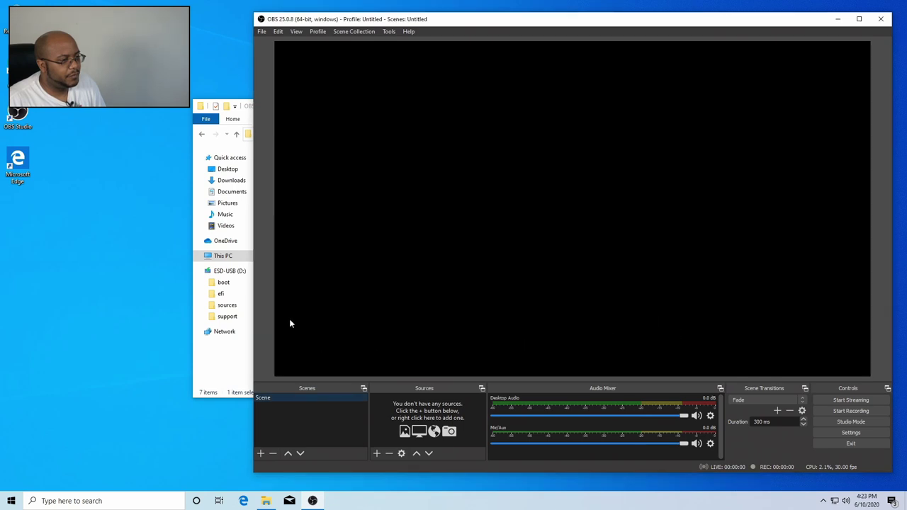
pyautogui.click(353, 33)
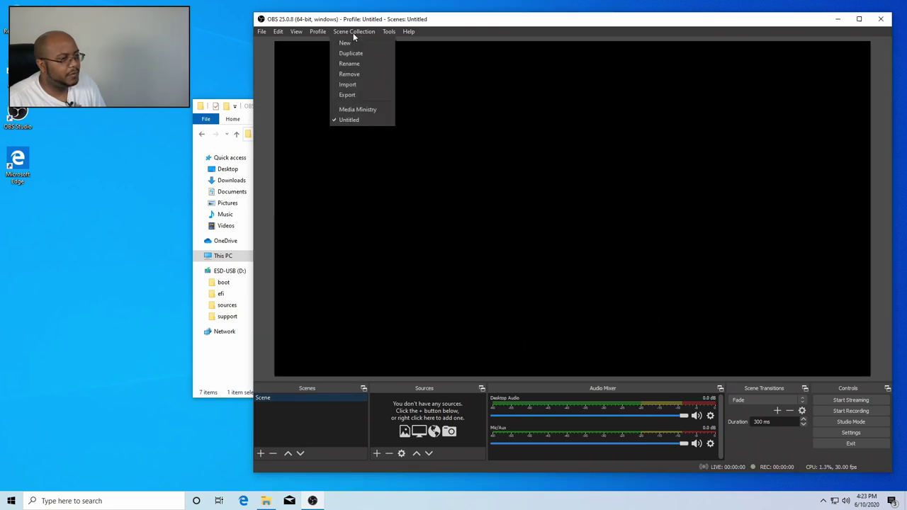
pyautogui.click(367, 111)
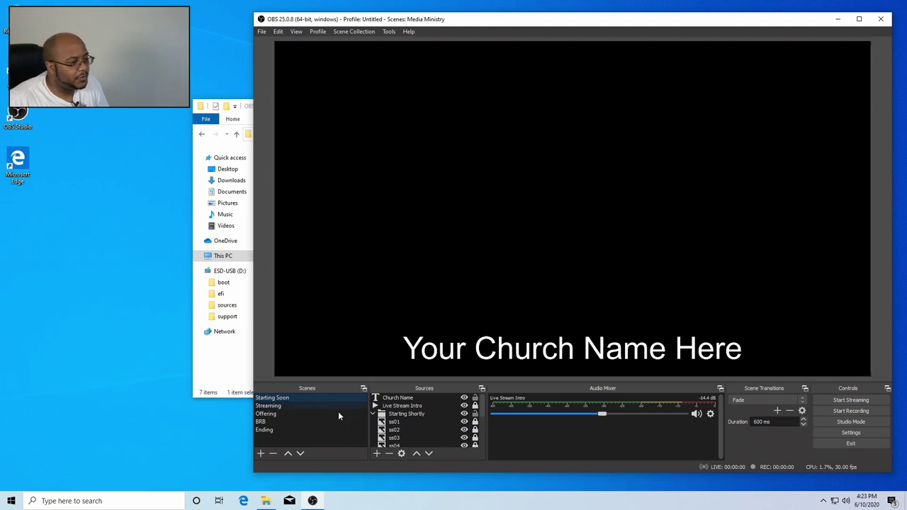
# - Point Live Stream Intro at the local Starting/5min intro.mov, then hide that source
pyautogui.doubleClick(413, 406)
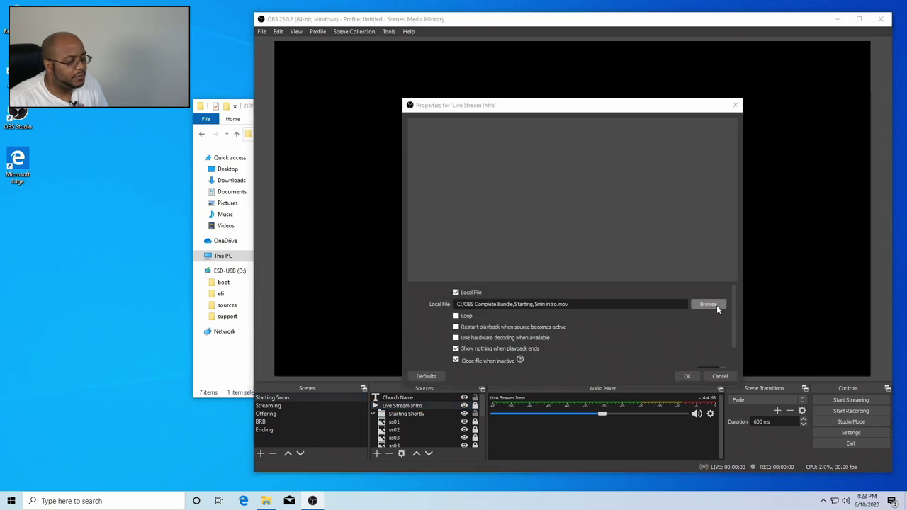
pyautogui.click(717, 304)
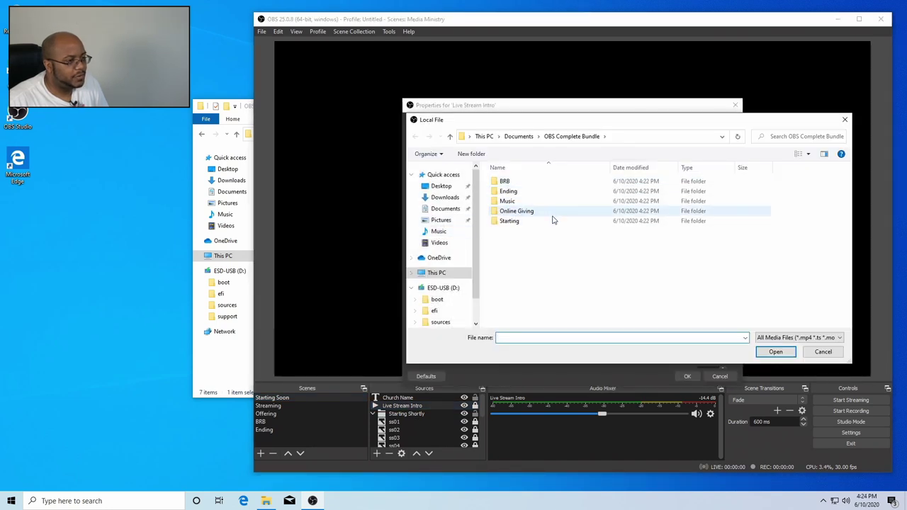
pyautogui.doubleClick(510, 221)
pyautogui.doubleClick(517, 199)
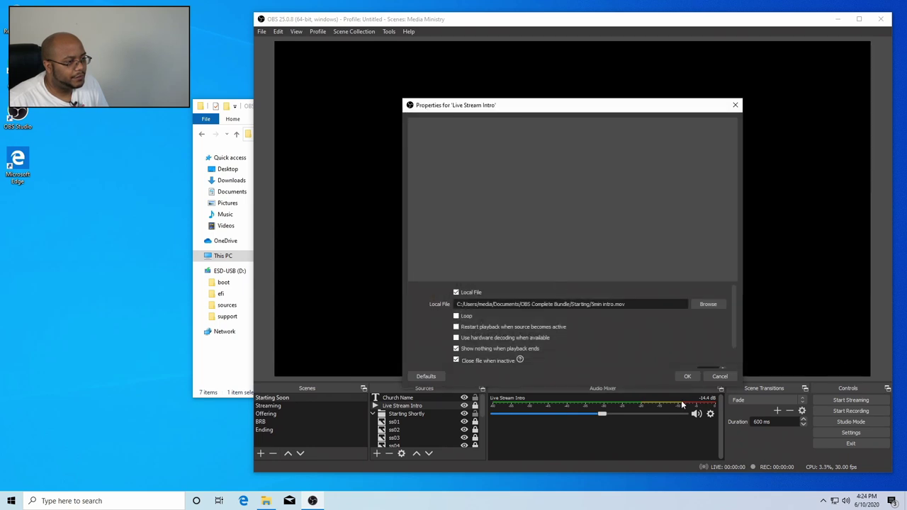
pyautogui.click(685, 378)
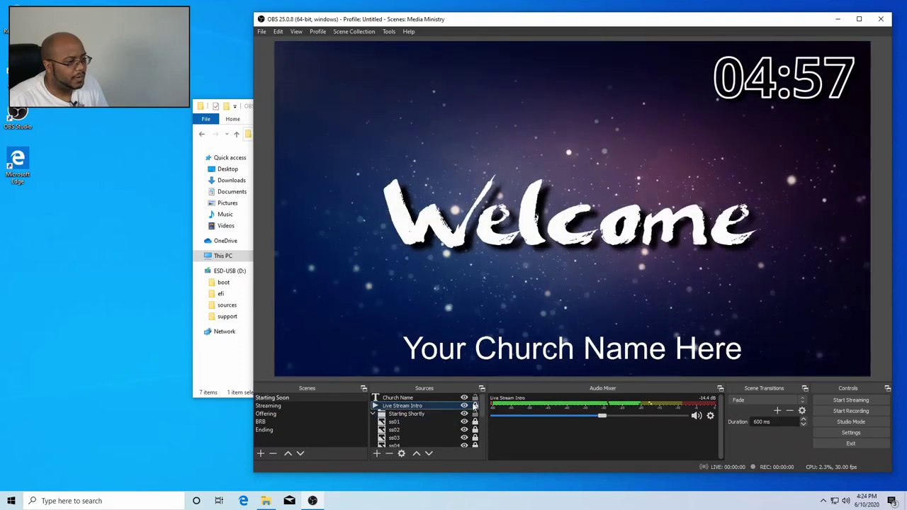
pyautogui.click(411, 415)
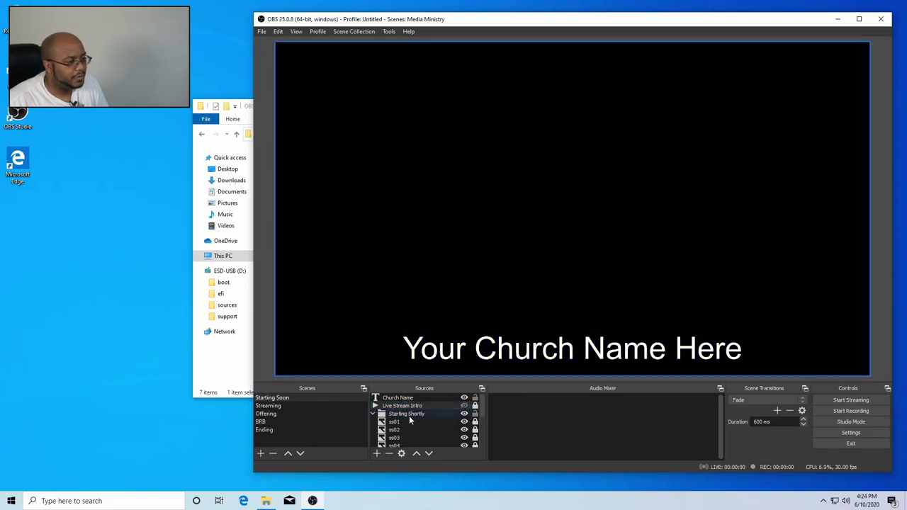
# - Relink image sources ss01, ss02 and ss03 to the local ss1.png, ss2.png and ss3.png
pyautogui.doubleClick(409, 419)
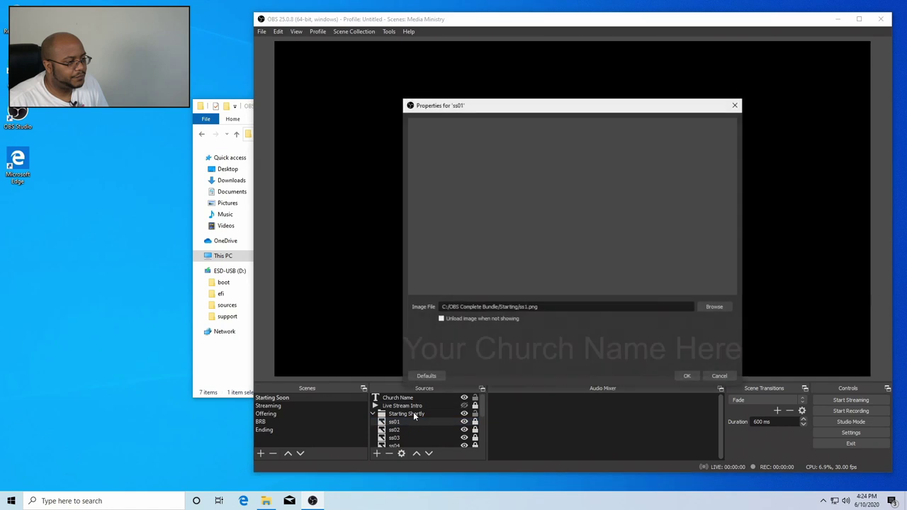
pyautogui.click(716, 307)
pyautogui.doubleClick(523, 211)
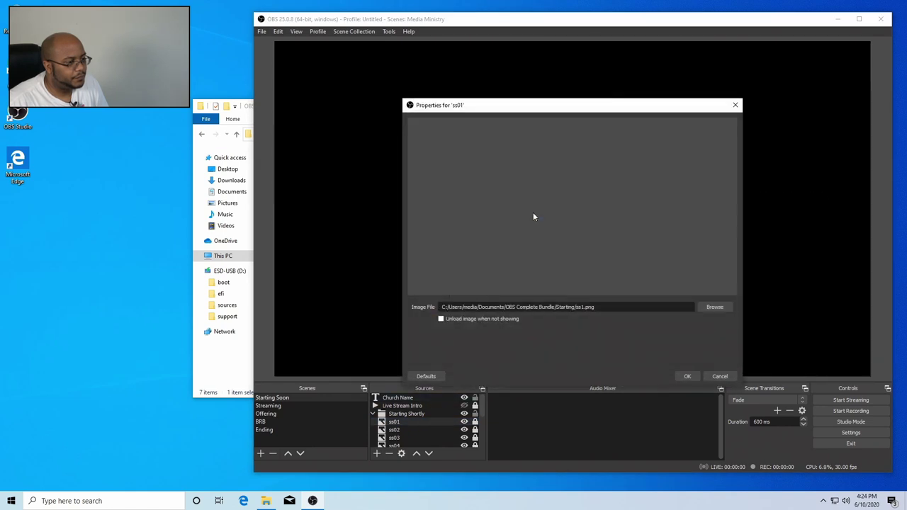
pyautogui.click(687, 376)
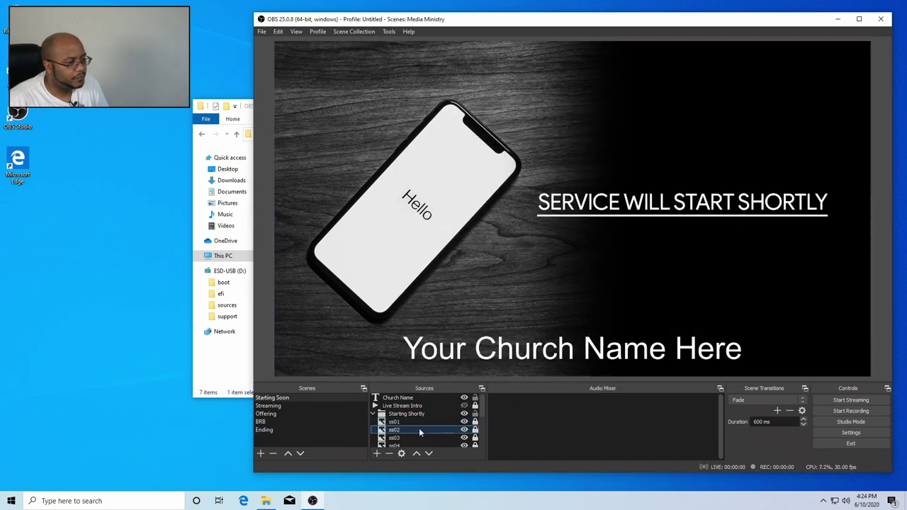
pyautogui.doubleClick(420, 429)
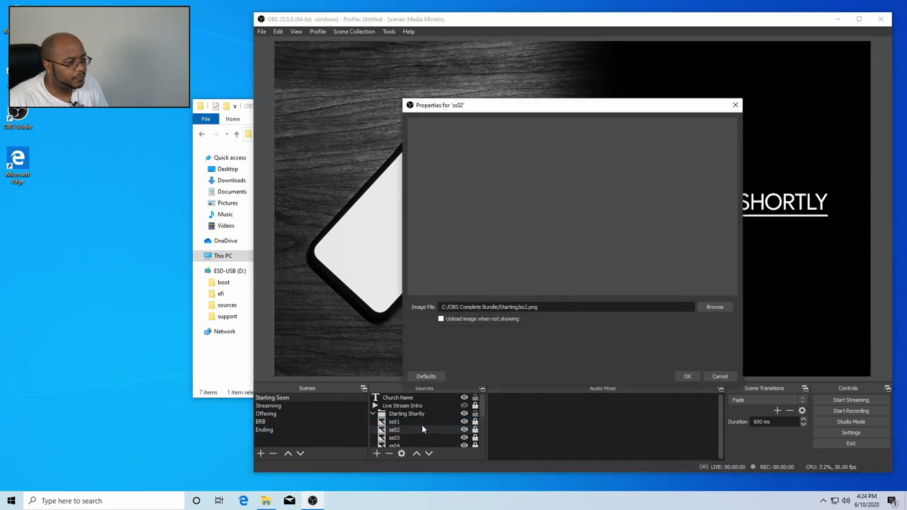
pyautogui.click(707, 306)
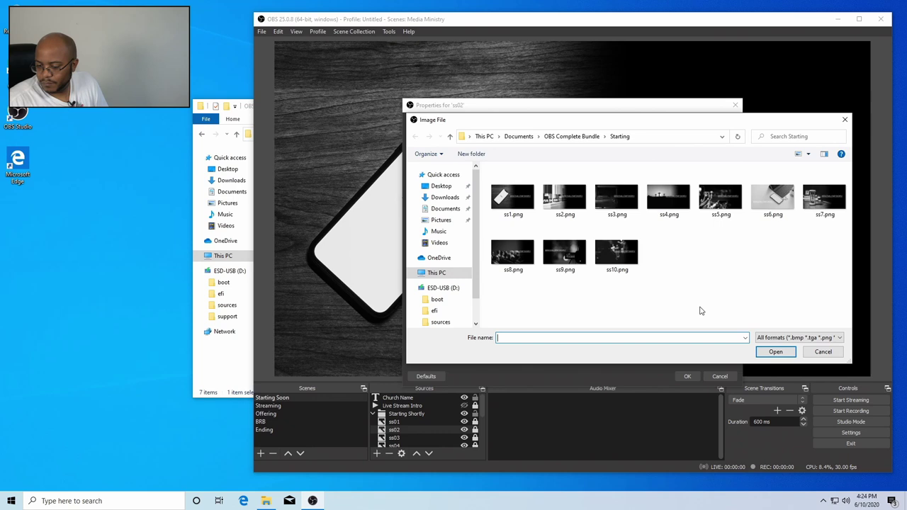
pyautogui.doubleClick(575, 212)
pyautogui.click(686, 377)
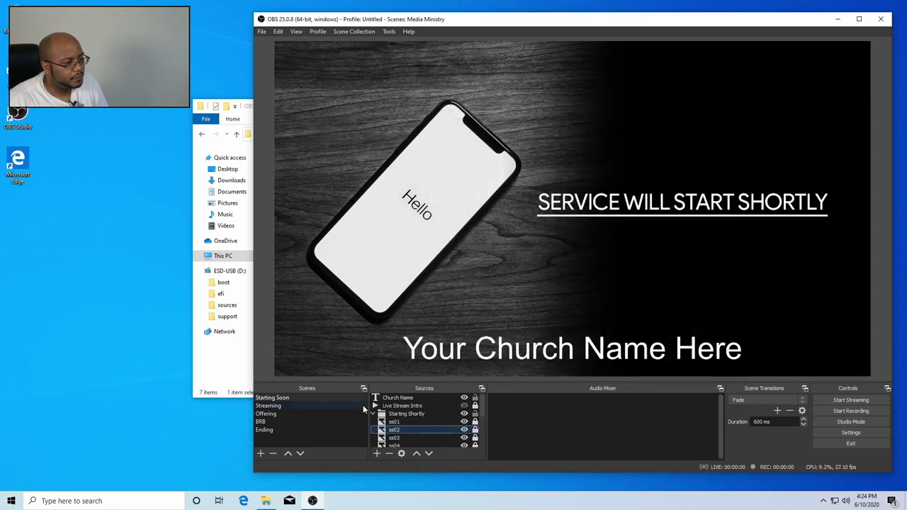
pyautogui.doubleClick(392, 438)
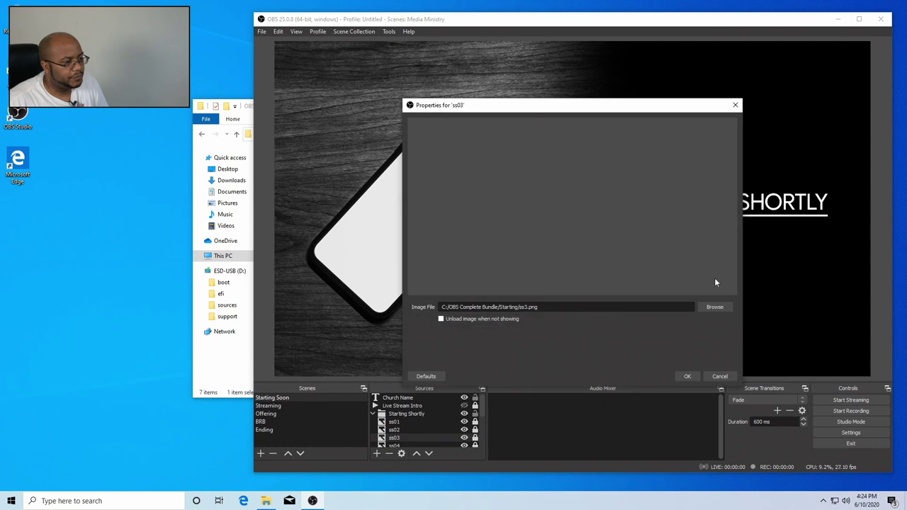
pyautogui.click(714, 306)
pyautogui.doubleClick(602, 193)
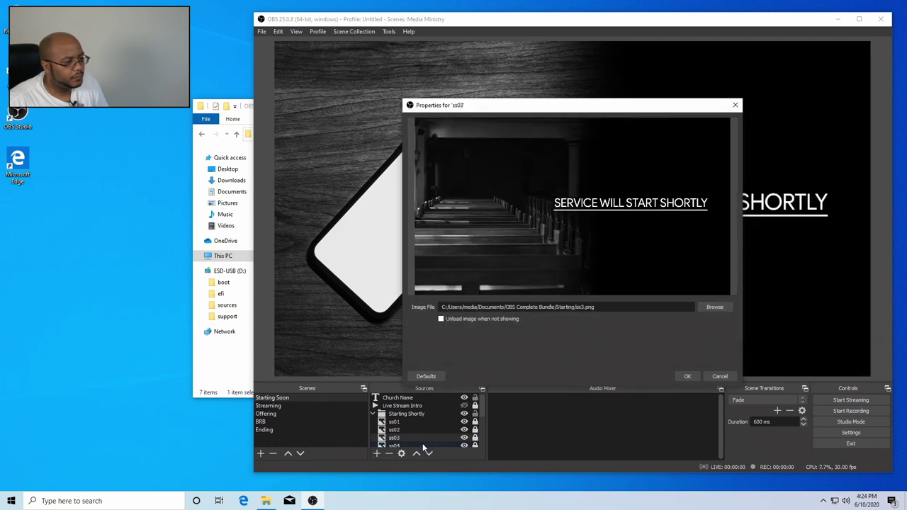
pyautogui.click(687, 376)
# - Relink image sources ss04 and ss05 to the local ss4.png and ss5.png
pyautogui.scroll(-2, 479, 429)
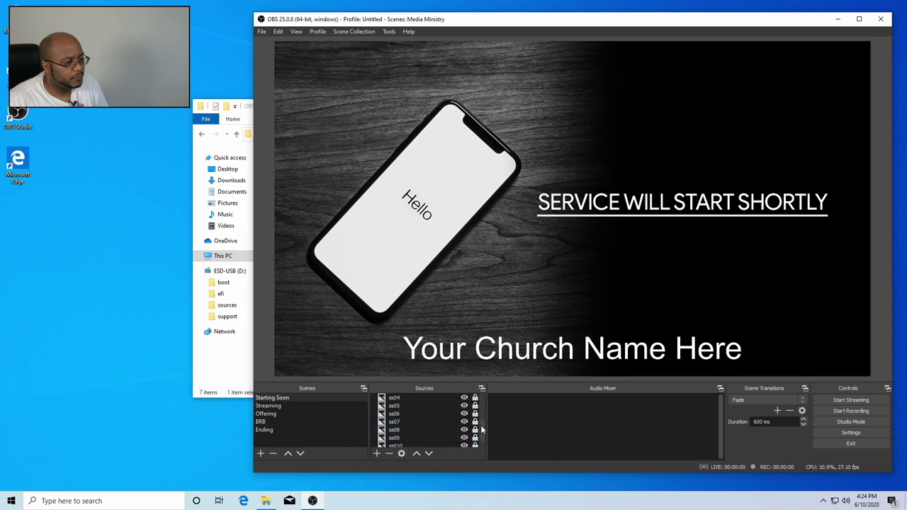
pyautogui.scroll(1, 482, 429)
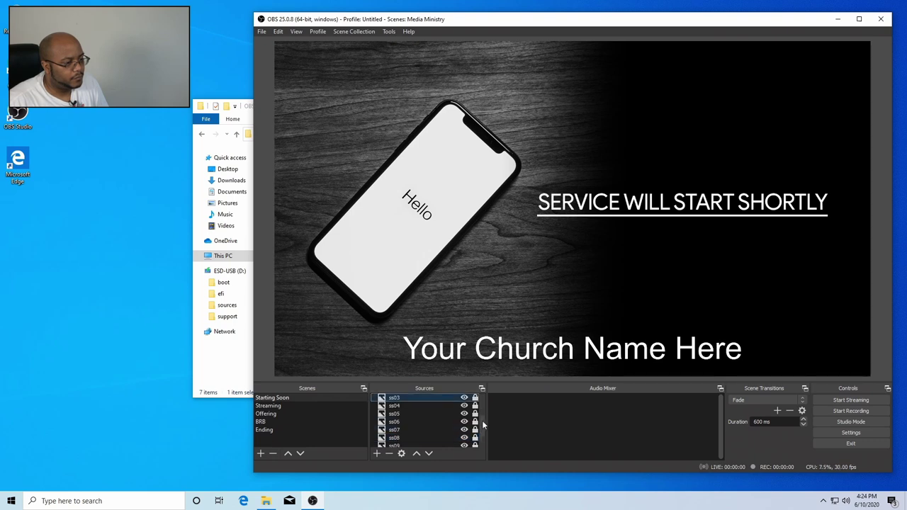
pyautogui.doubleClick(419, 406)
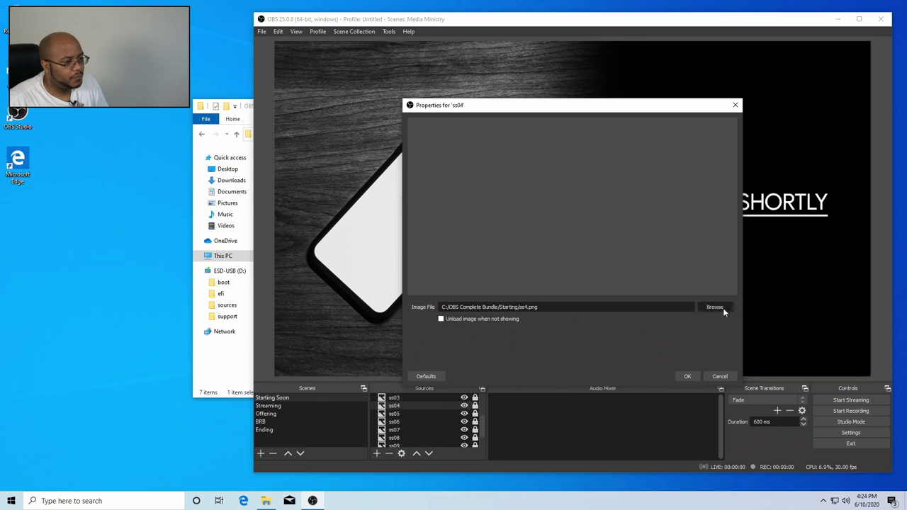
pyautogui.click(723, 308)
pyautogui.doubleClick(668, 193)
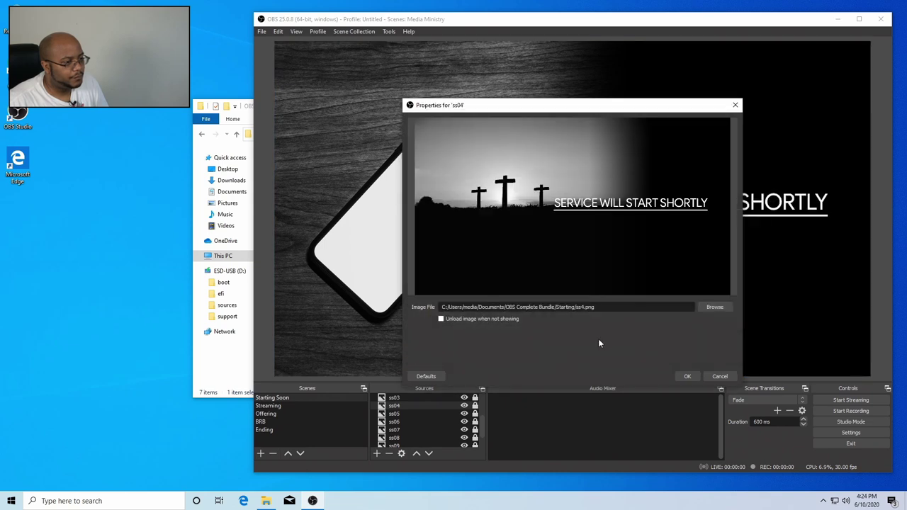
pyautogui.click(687, 377)
pyautogui.click(422, 414)
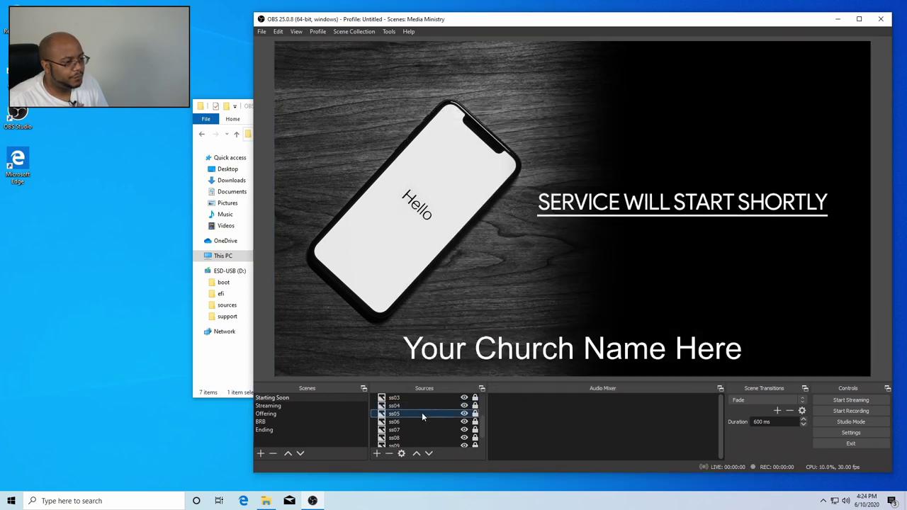
pyautogui.doubleClick(422, 413)
pyautogui.click(722, 307)
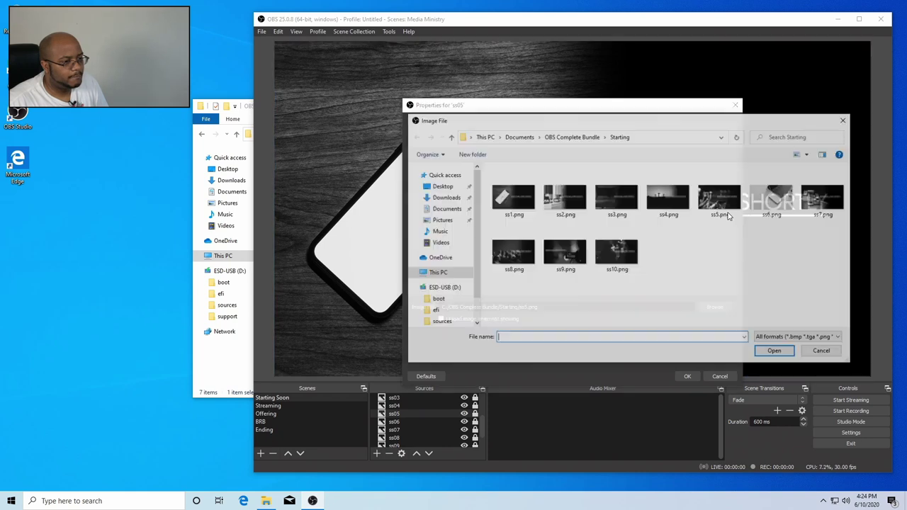
pyautogui.doubleClick(725, 205)
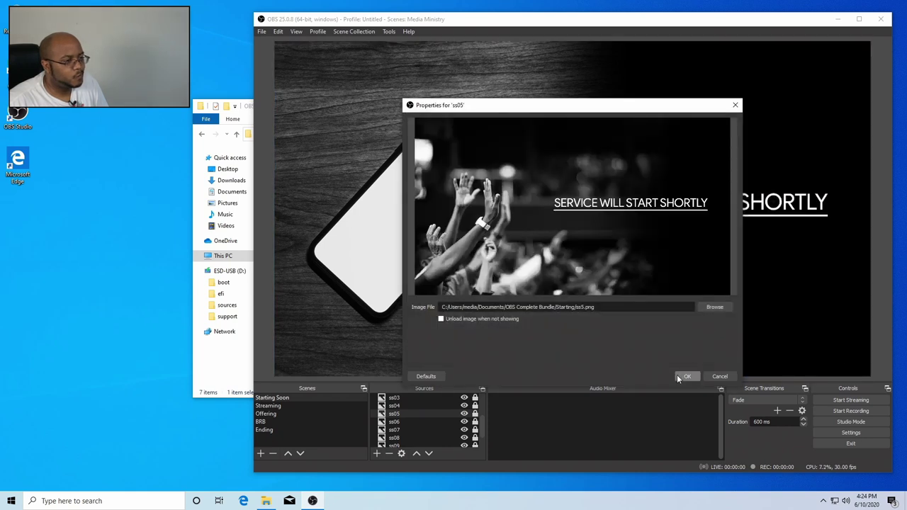
pyautogui.click(685, 376)
# - Relink image sources ss06 and ss07 to ss6.png and ss7.png in the Starting folder
pyautogui.click(402, 421)
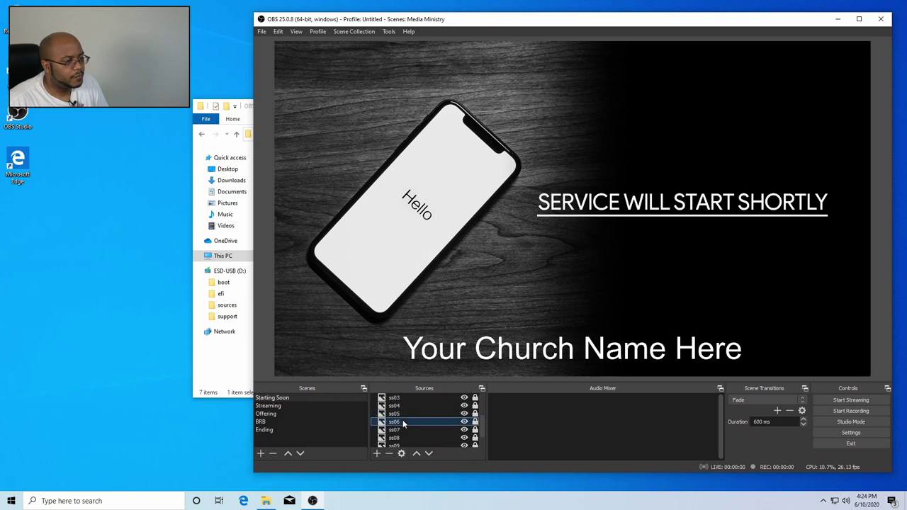
pyautogui.doubleClick(403, 422)
pyautogui.click(716, 307)
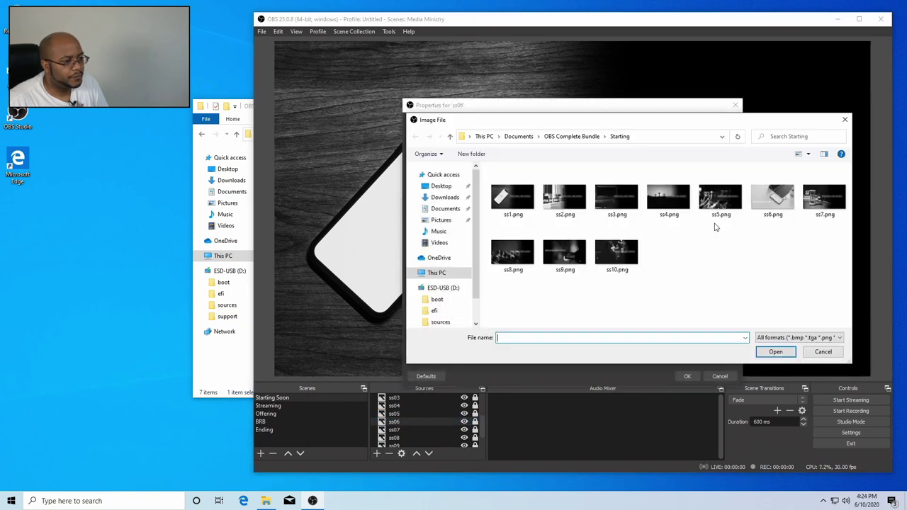
pyautogui.click(757, 206)
pyautogui.doubleClick(758, 205)
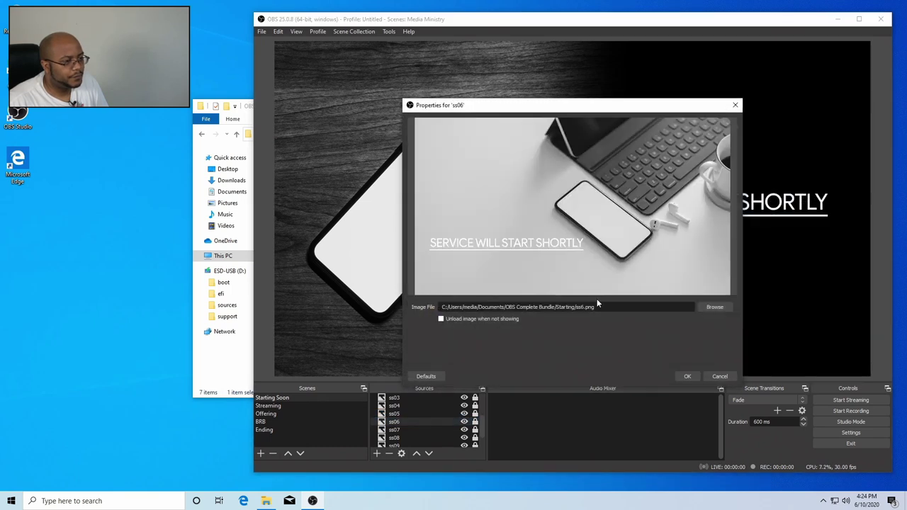
pyautogui.click(687, 376)
pyautogui.click(394, 438)
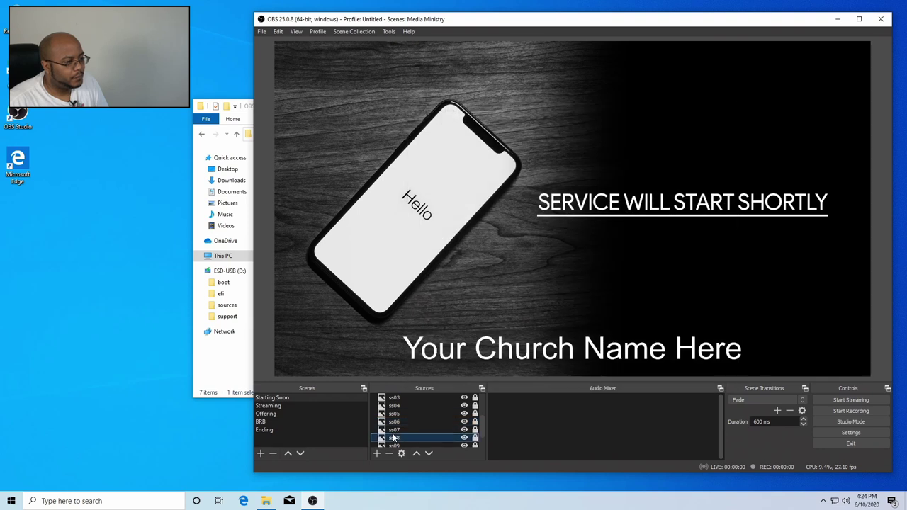
pyautogui.doubleClick(393, 430)
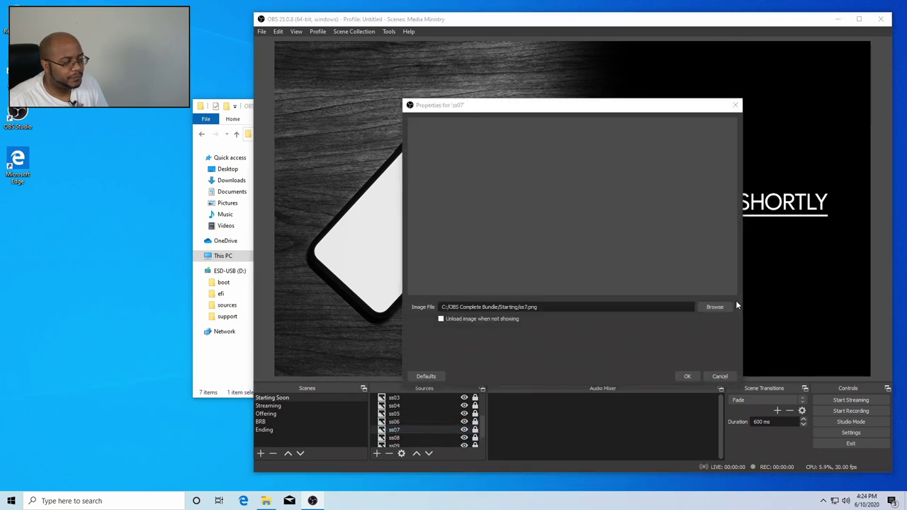
pyautogui.click(717, 307)
pyautogui.doubleClick(822, 196)
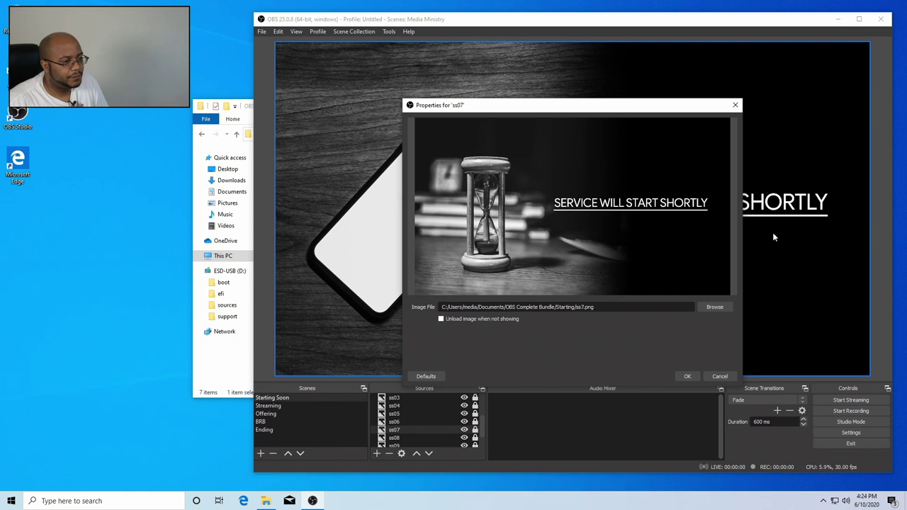
pyautogui.click(684, 377)
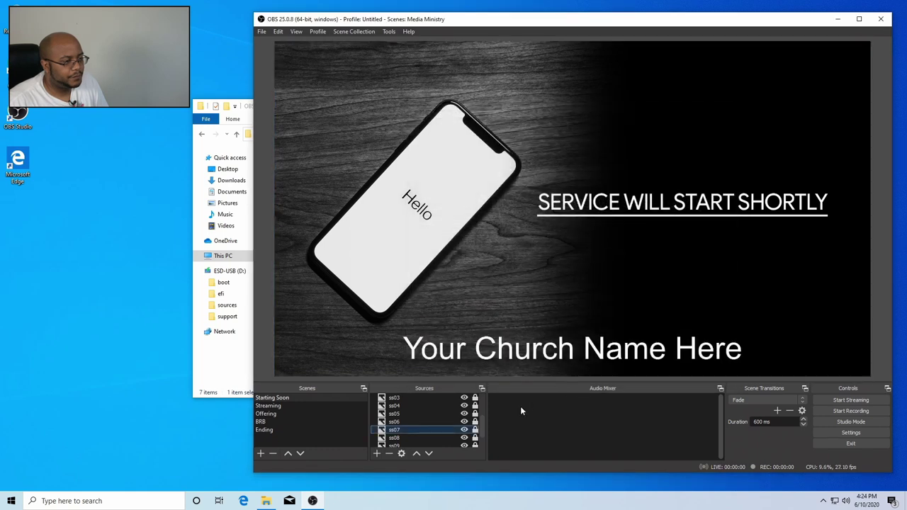
# - Relink ss08, ss09 and ss010 to the local ss8.png, ss9.png and ss10.png
pyautogui.doubleClick(441, 437)
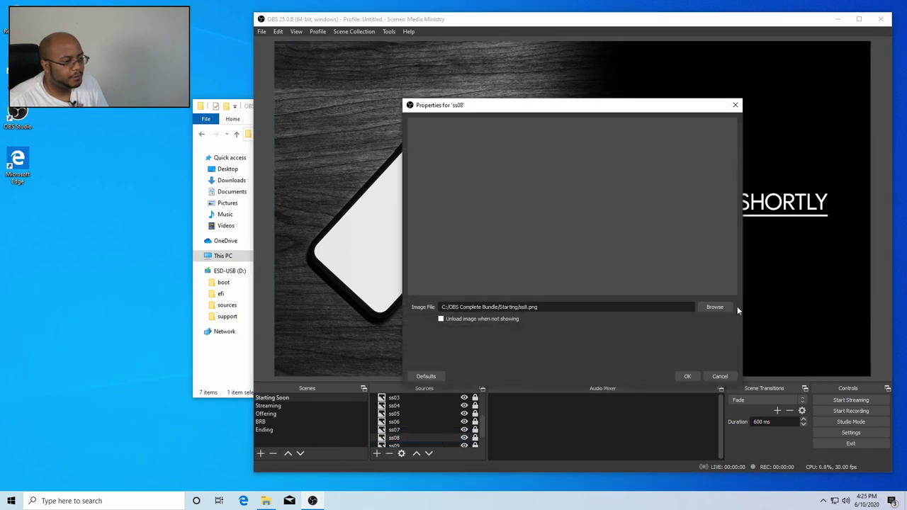
pyautogui.click(721, 306)
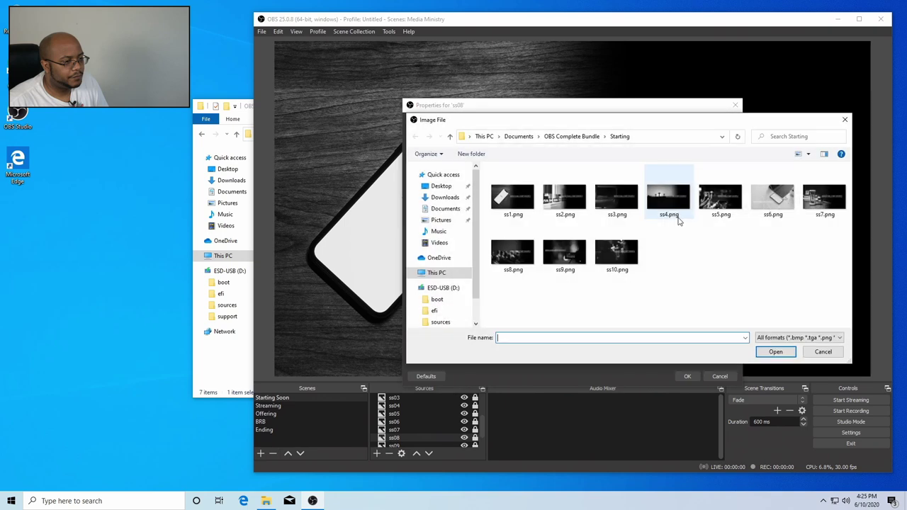
pyautogui.doubleClick(525, 251)
pyautogui.click(686, 376)
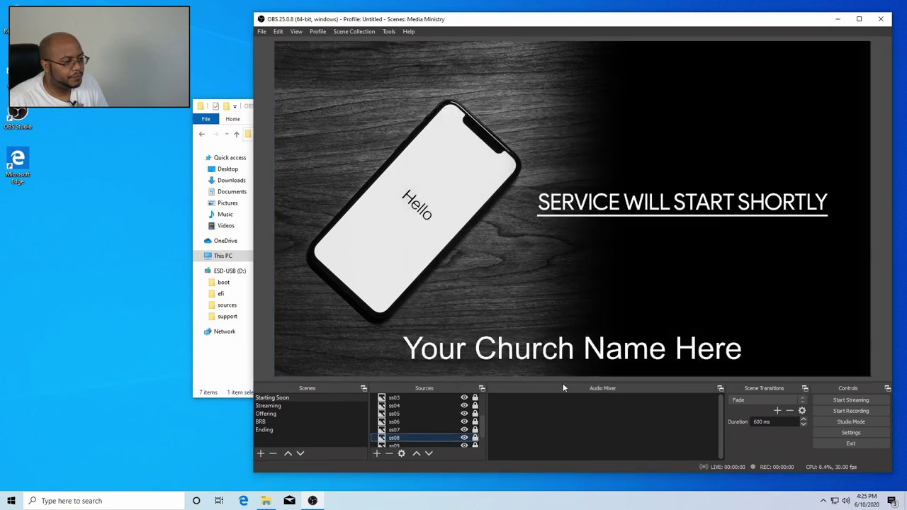
pyautogui.scroll(-1, 482, 423)
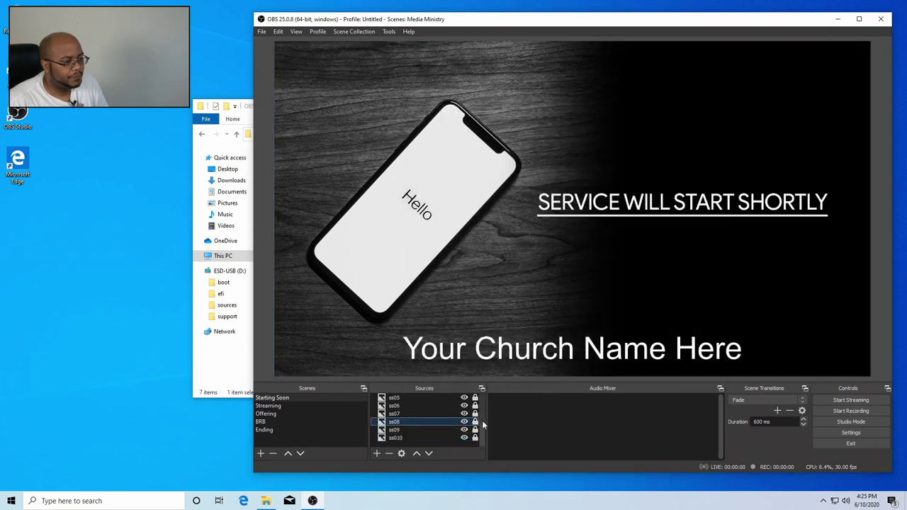
pyautogui.doubleClick(425, 429)
pyautogui.click(714, 307)
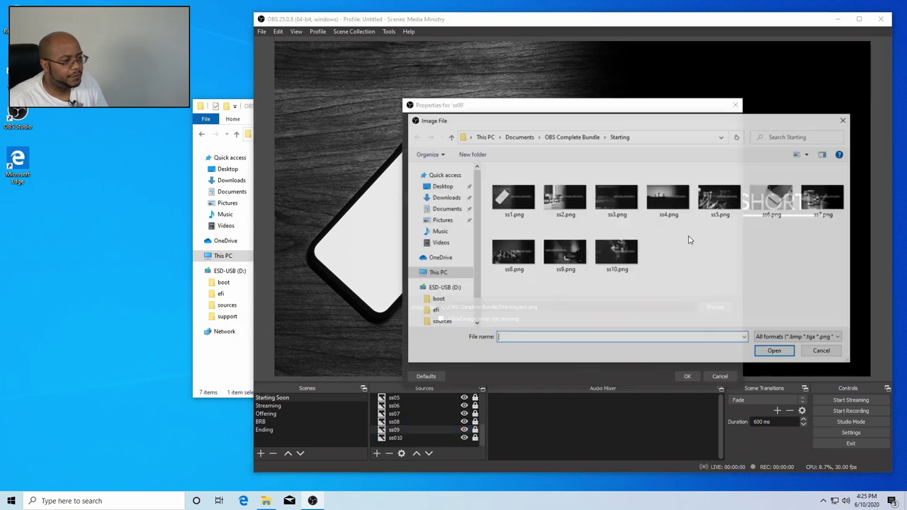
pyautogui.doubleClick(582, 253)
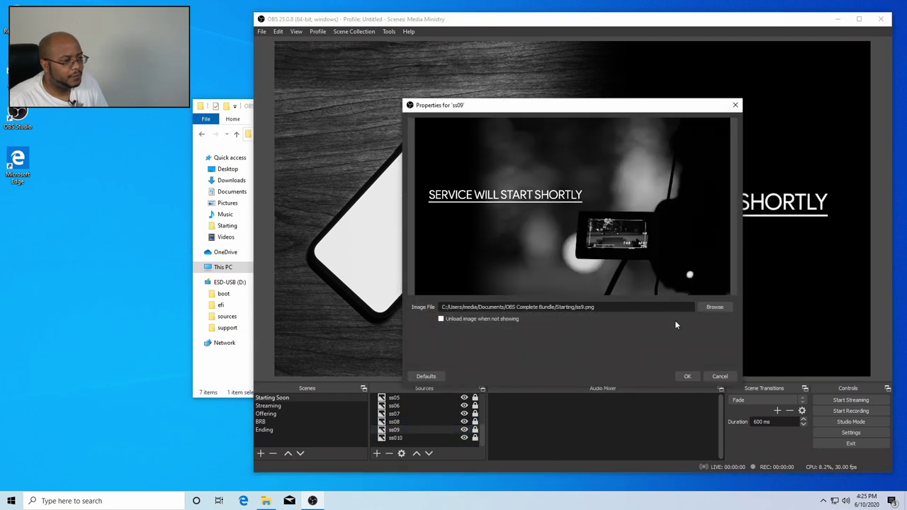
pyautogui.click(681, 378)
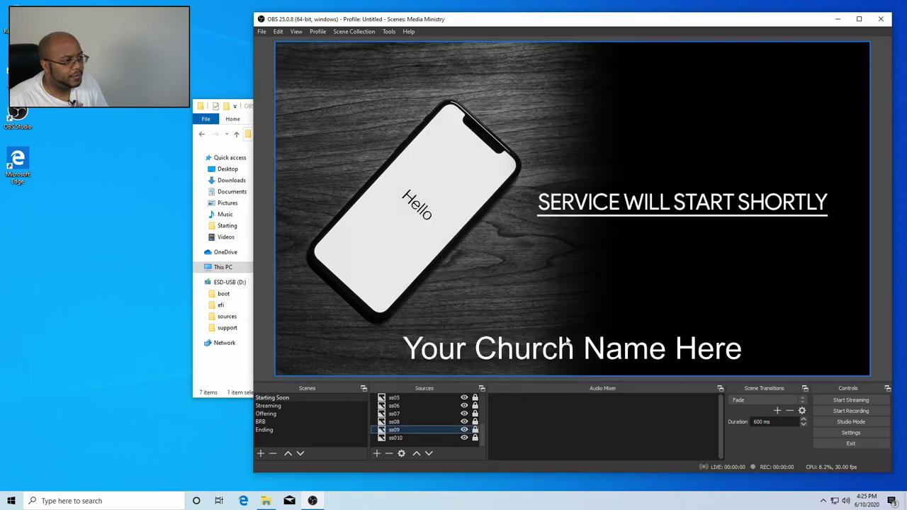
pyautogui.doubleClick(420, 437)
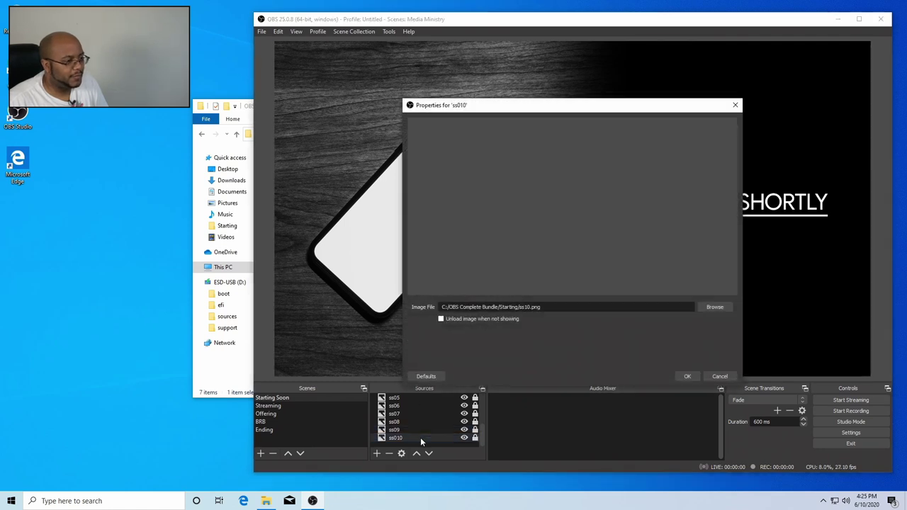
pyautogui.click(711, 306)
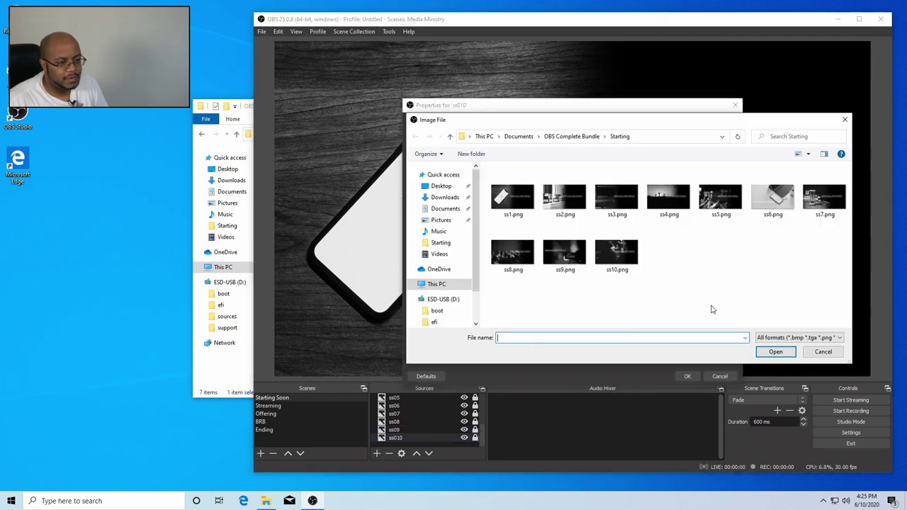
pyautogui.doubleClick(624, 262)
pyautogui.press('Return')
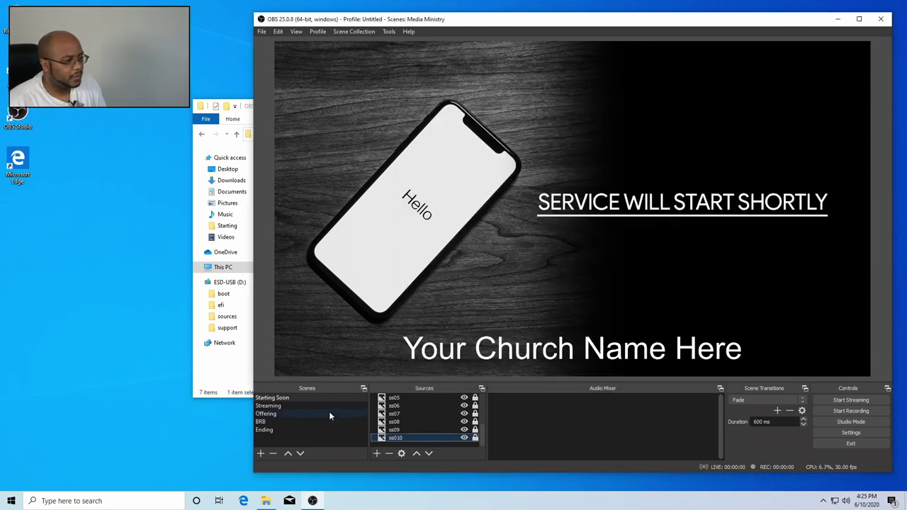
# - In the Offering scene, relink og1 and og2 to og1.png and og2.png in Online Giving
pyautogui.click(314, 413)
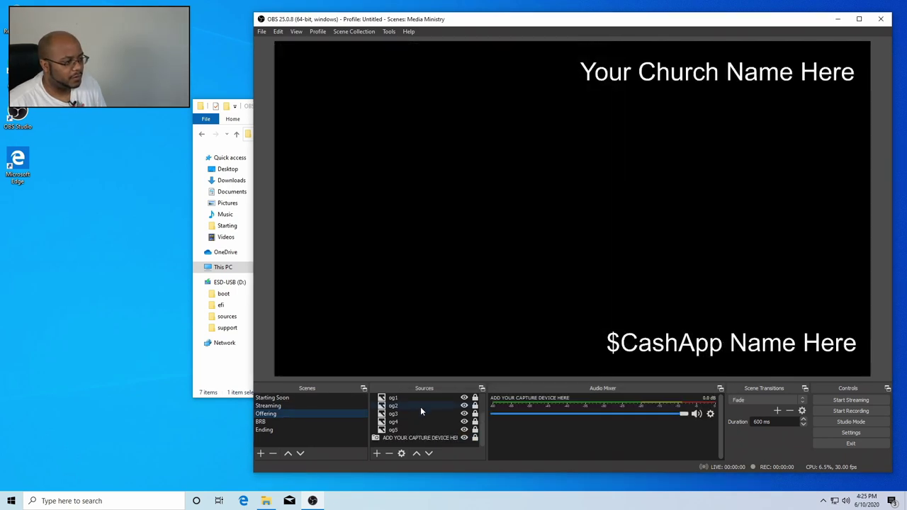
pyautogui.scroll(1, 414, 419)
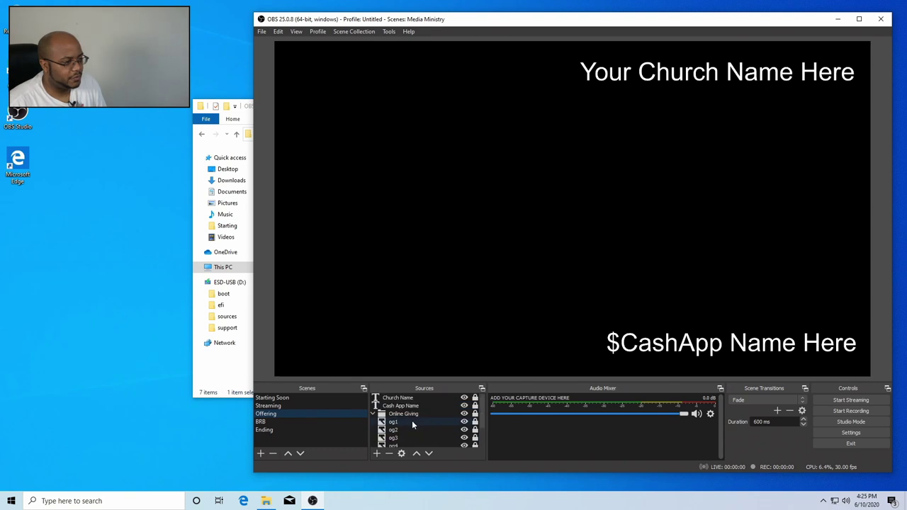
pyautogui.doubleClick(410, 420)
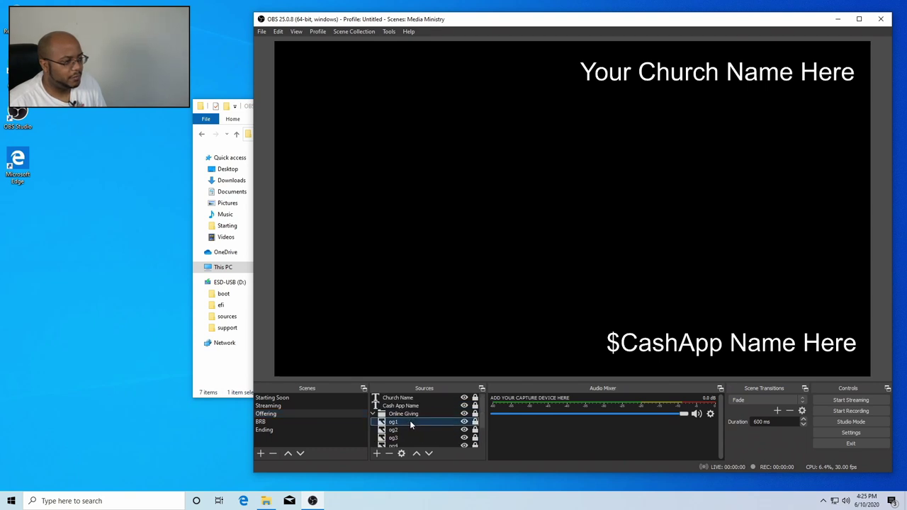
pyautogui.click(714, 307)
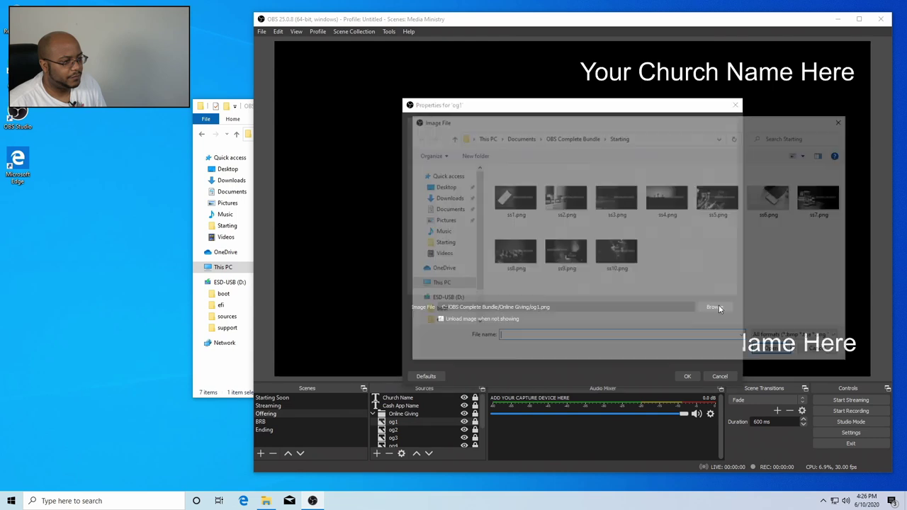
pyautogui.click(586, 136)
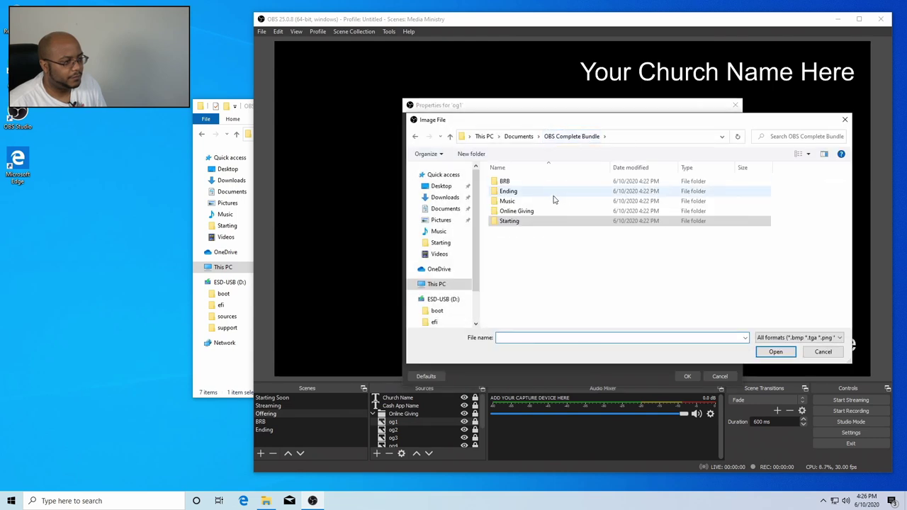
pyautogui.doubleClick(550, 210)
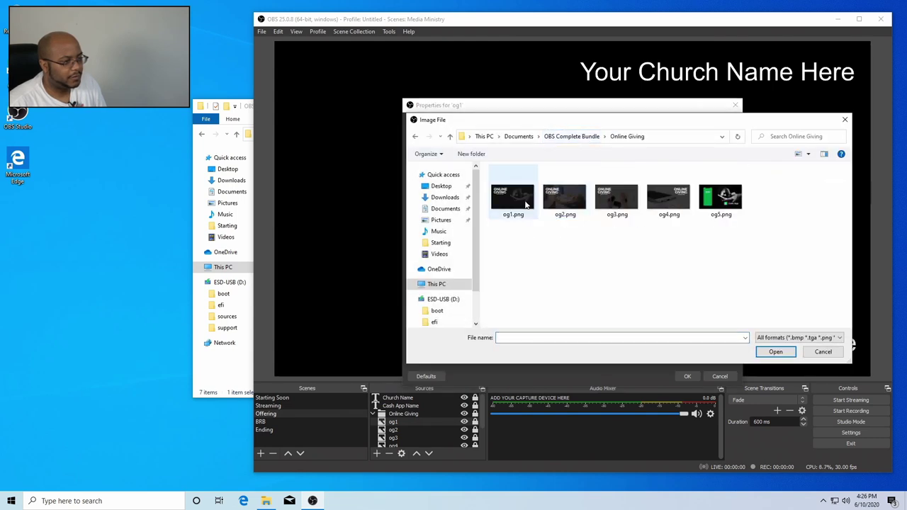
pyautogui.doubleClick(526, 204)
pyautogui.click(684, 377)
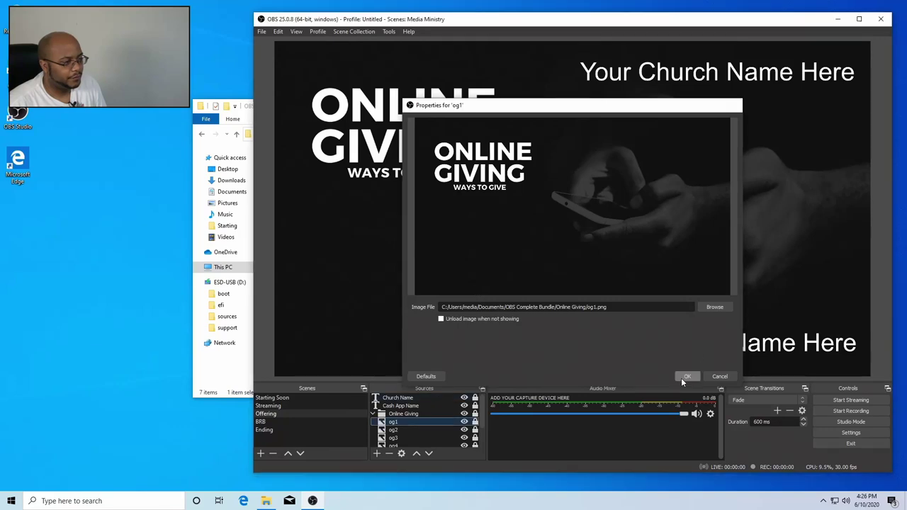
pyautogui.doubleClick(401, 430)
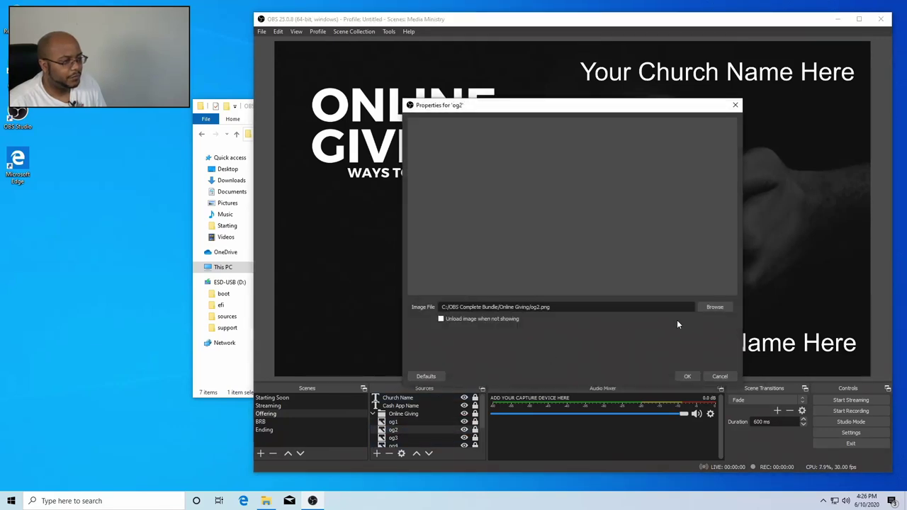
pyautogui.click(714, 306)
pyautogui.doubleClick(563, 194)
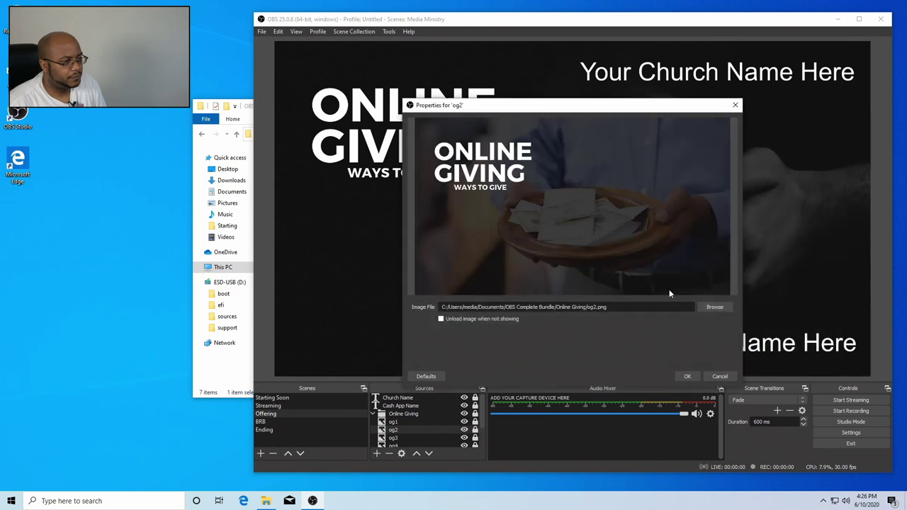
pyautogui.click(686, 375)
# - Relink og3, og4 and og5 to og3.png, og4.png and og5.png in Online Giving
pyautogui.doubleClick(405, 437)
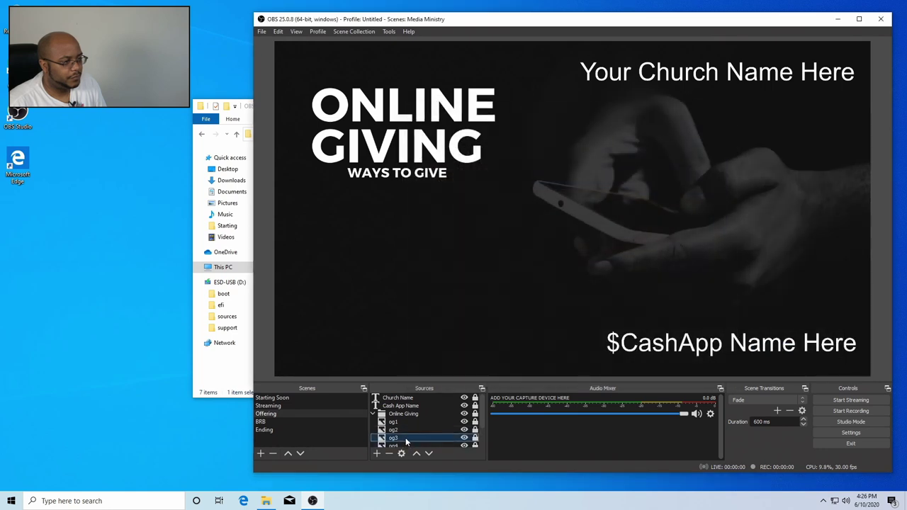
pyautogui.click(715, 306)
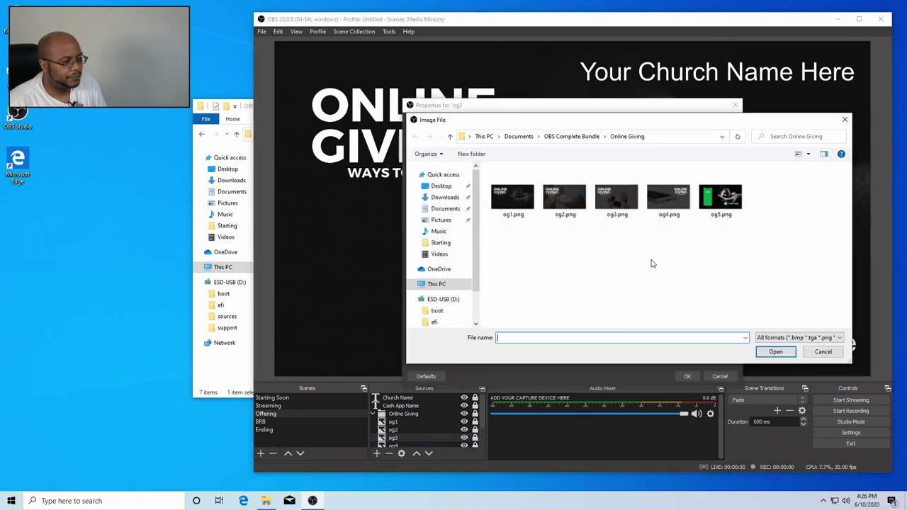
pyautogui.doubleClick(614, 195)
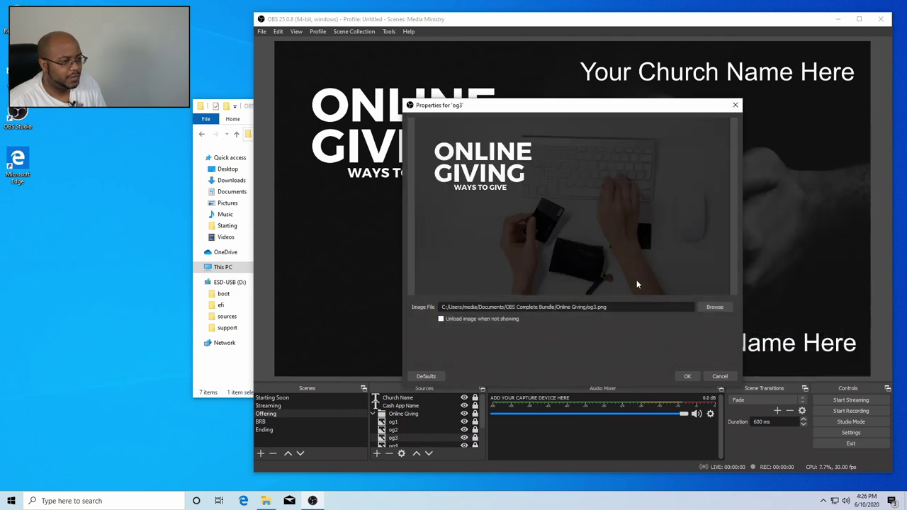
pyautogui.click(686, 375)
pyautogui.scroll(-1, 400, 434)
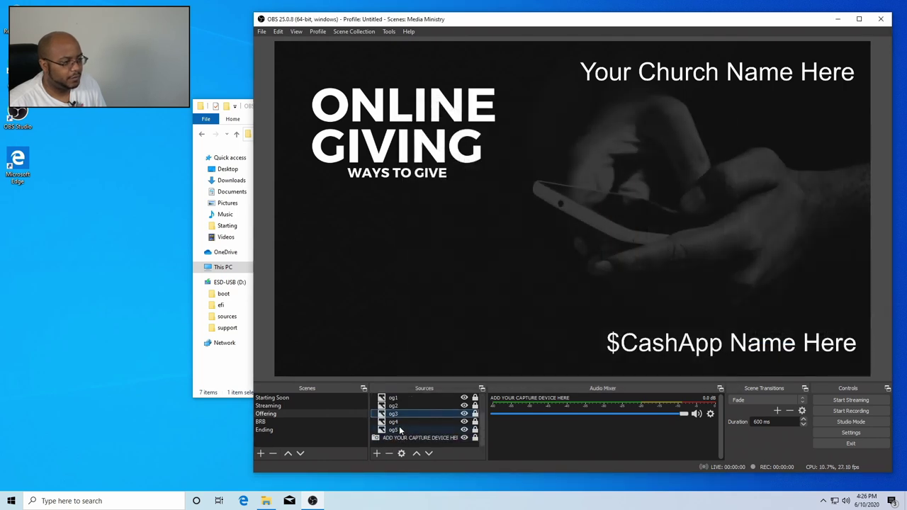
pyautogui.doubleClick(397, 422)
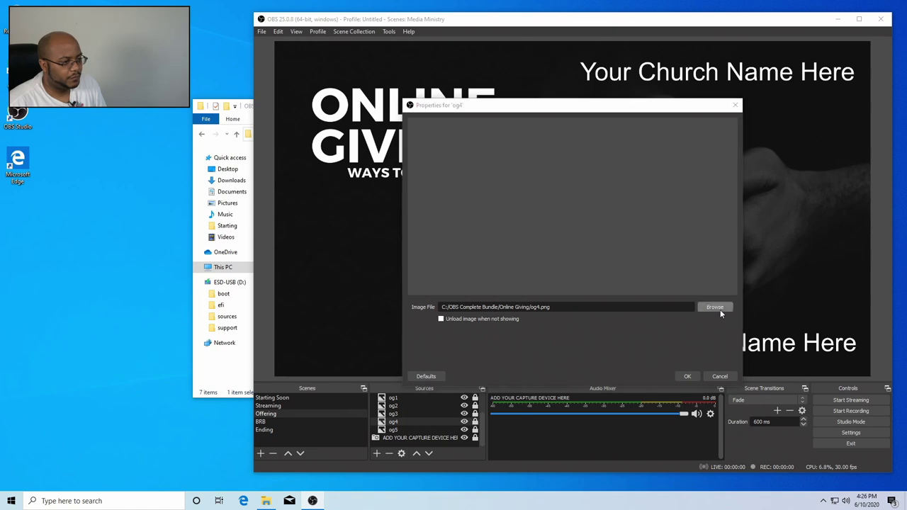
pyautogui.click(720, 310)
pyautogui.doubleClick(679, 212)
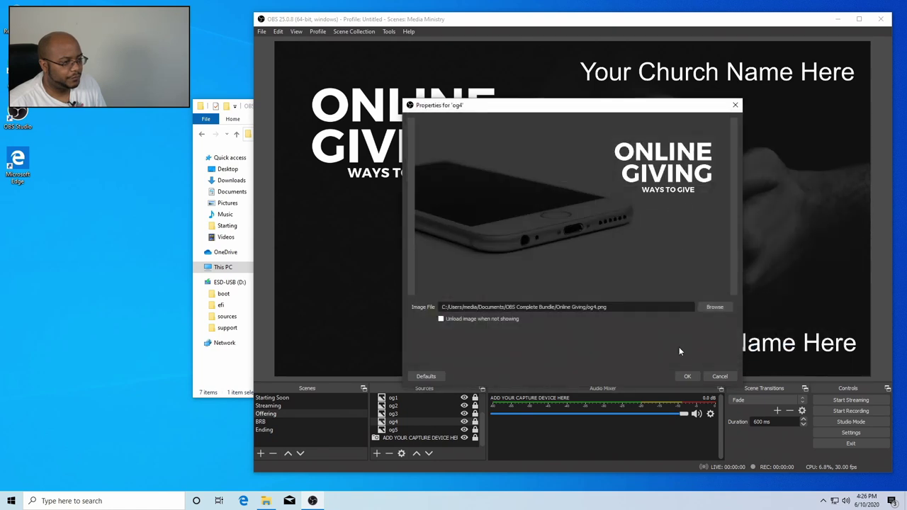
pyautogui.click(689, 376)
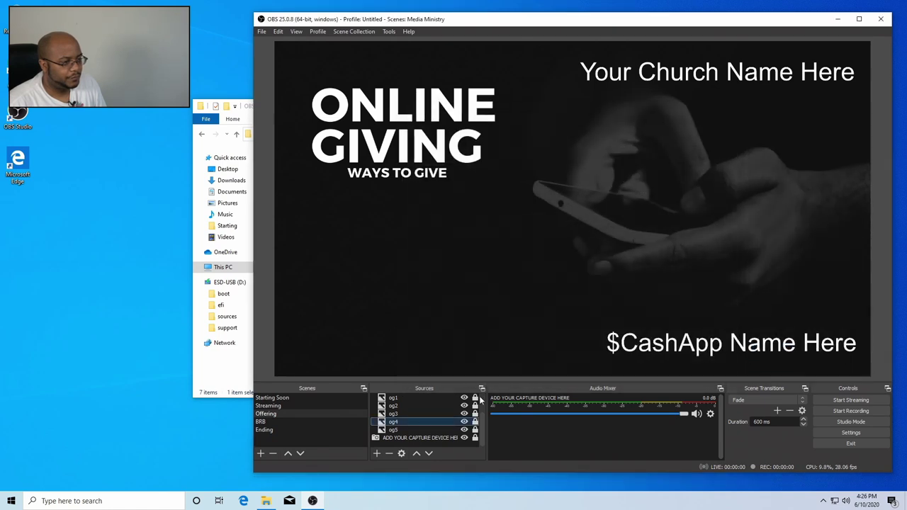
pyautogui.doubleClick(451, 430)
pyautogui.click(710, 309)
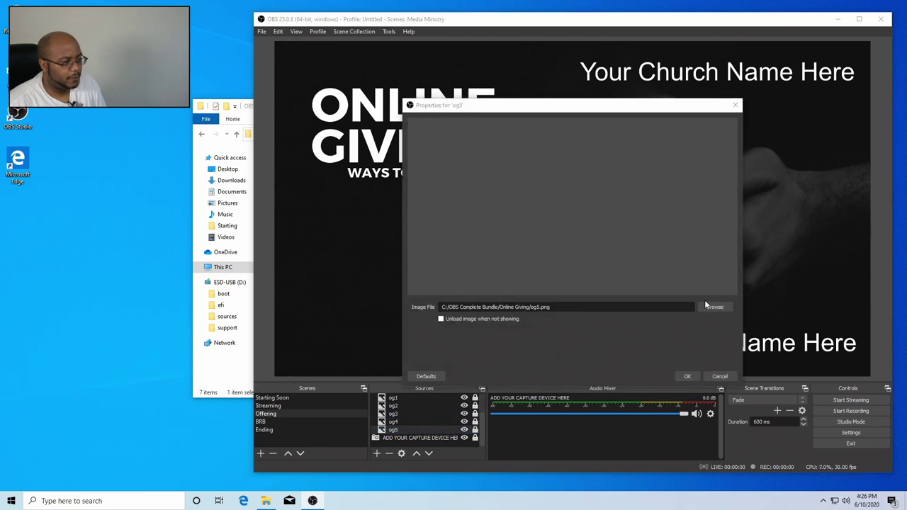
pyautogui.doubleClick(708, 196)
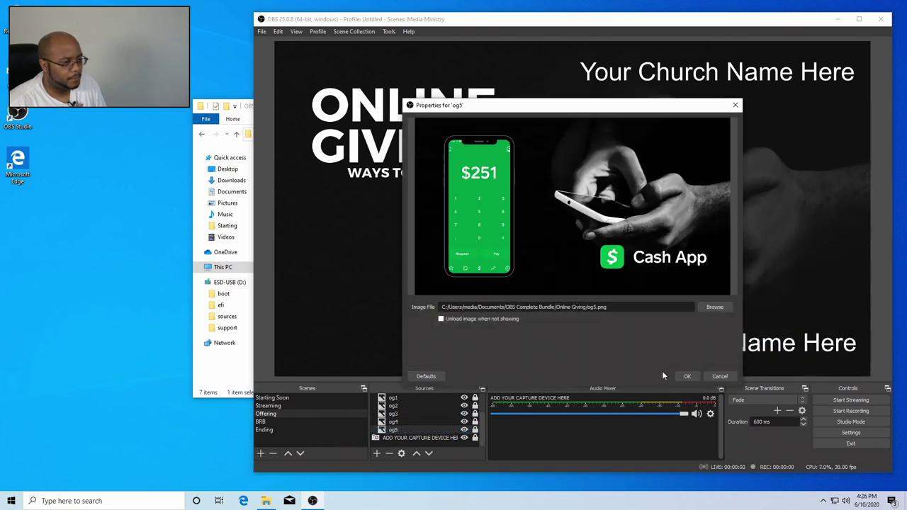
pyautogui.click(686, 376)
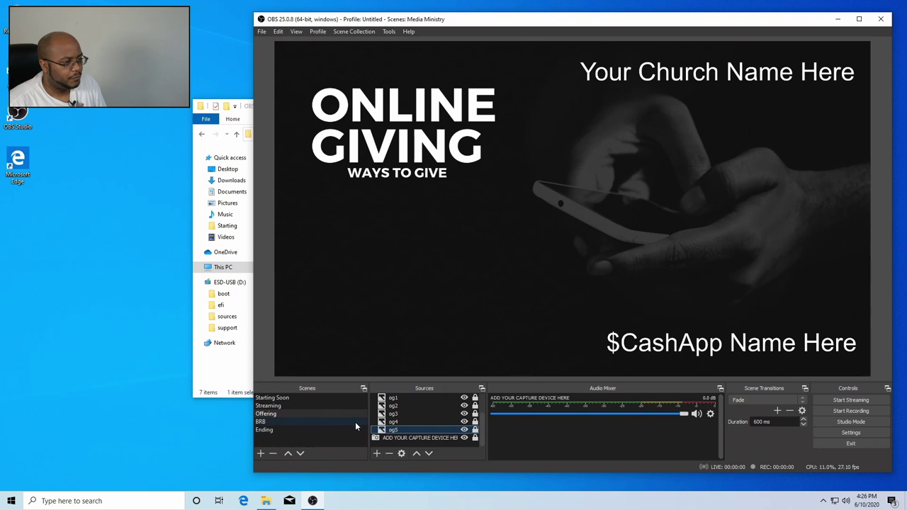
pyautogui.click(355, 422)
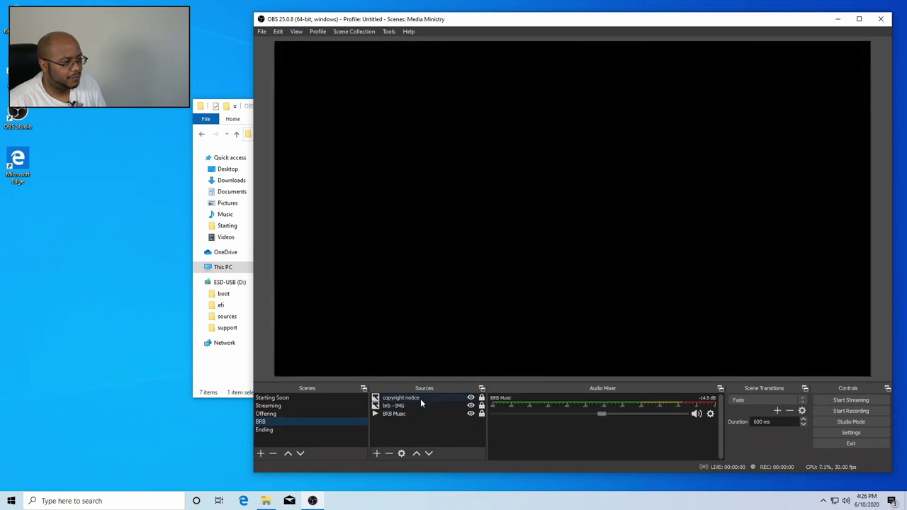
# - Relink copyright notice and brb - IMG to copyright notice.png and brb.gif in the BRB folder
pyautogui.doubleClick(420, 398)
pyautogui.click(706, 306)
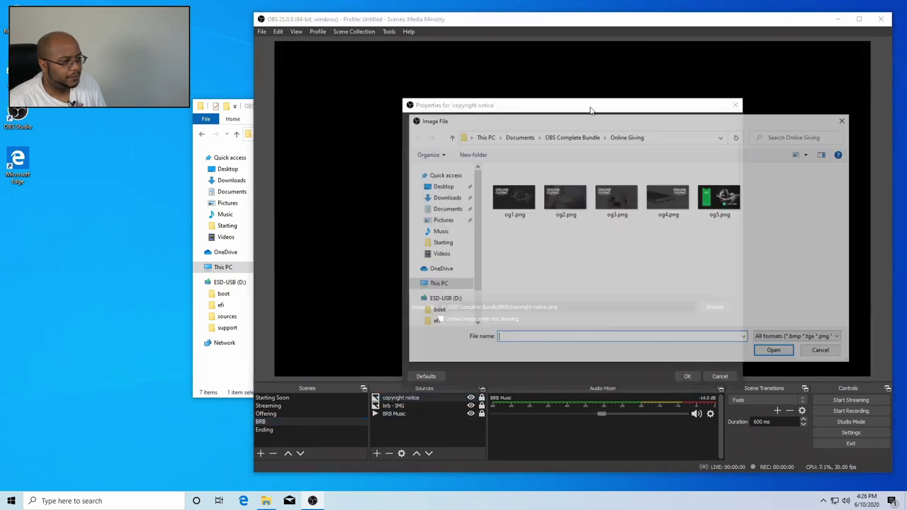
pyautogui.click(571, 136)
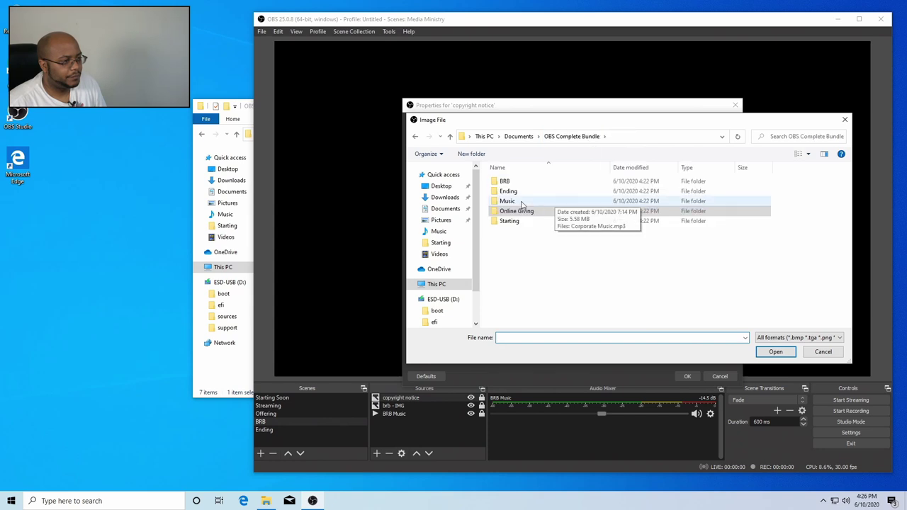
pyautogui.doubleClick(505, 182)
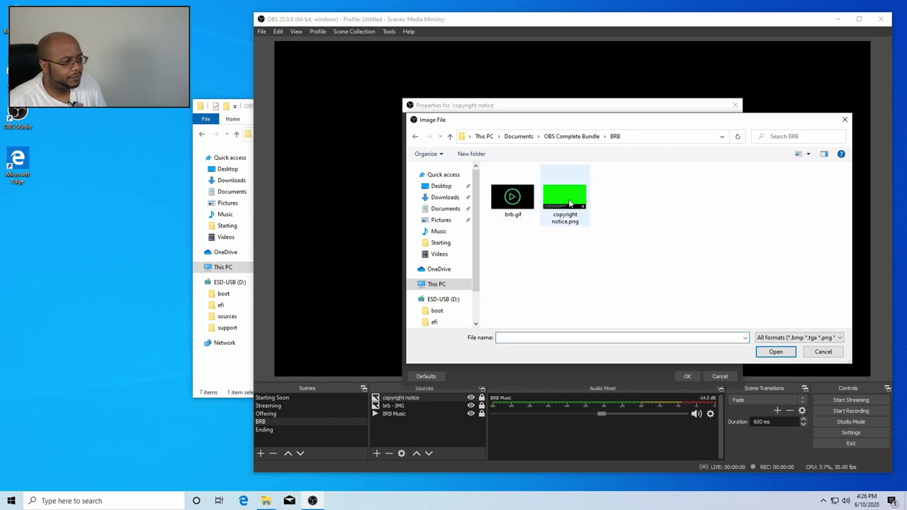
pyautogui.doubleClick(565, 199)
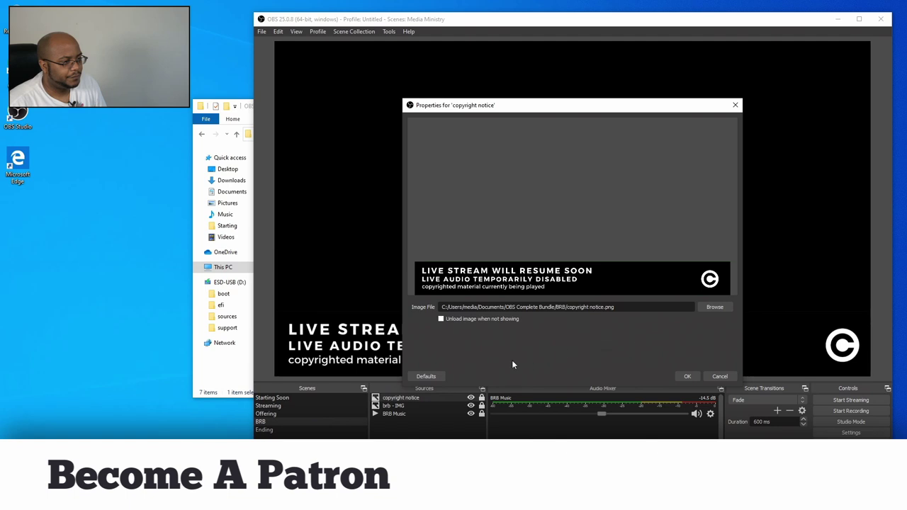
pyautogui.click(686, 375)
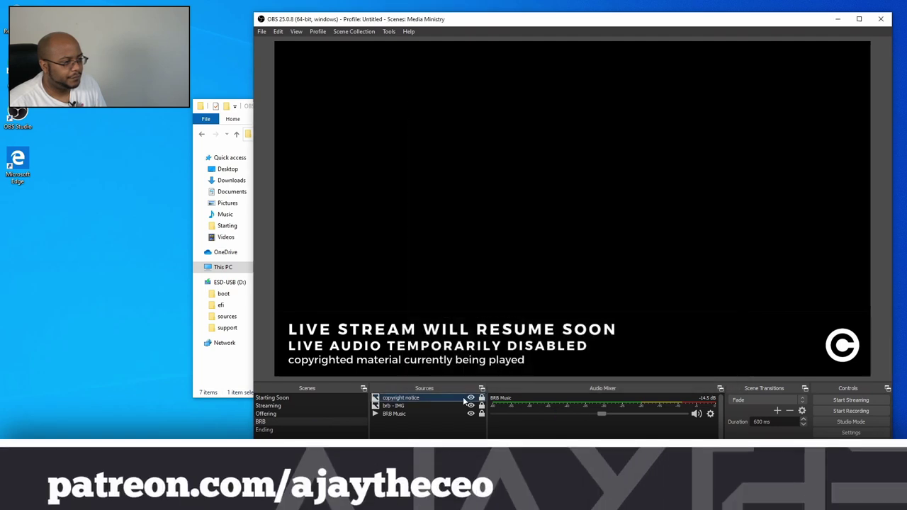
pyautogui.doubleClick(441, 407)
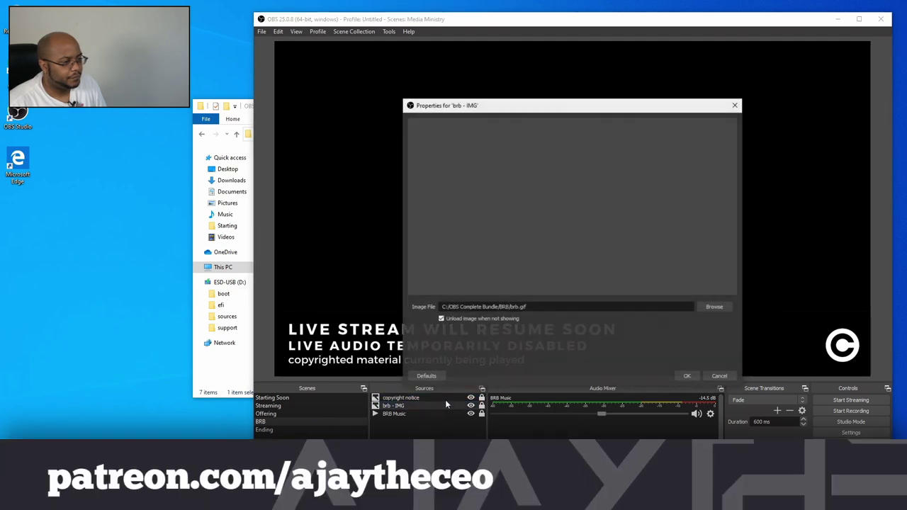
pyautogui.click(712, 309)
pyautogui.doubleClick(512, 198)
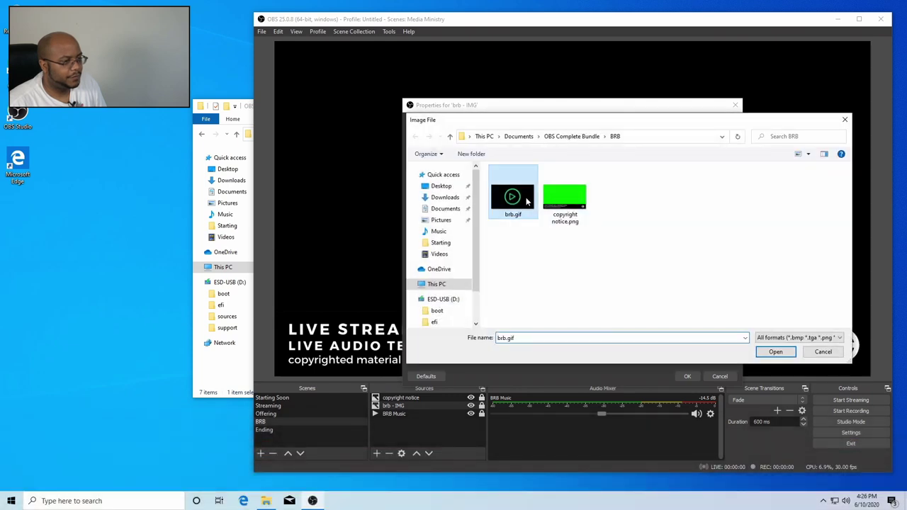
pyautogui.click(687, 375)
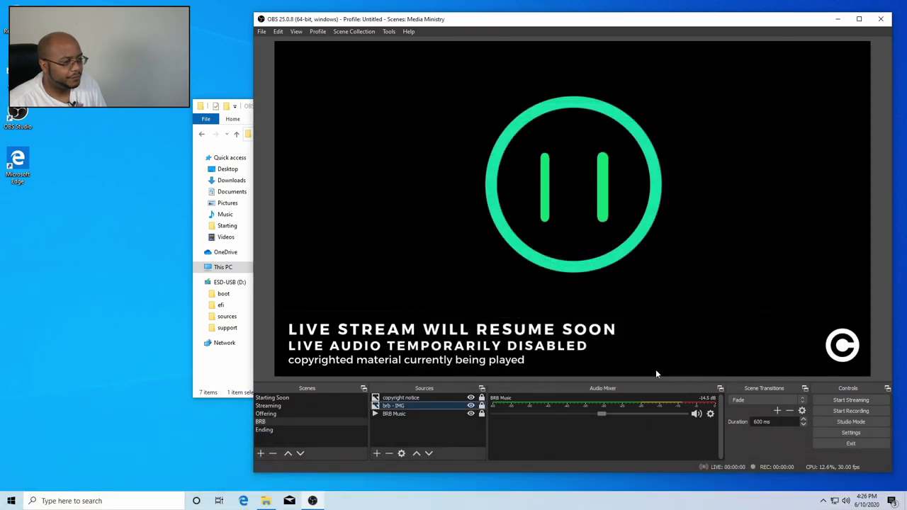
# - Point the BRB Music source at Music/Corporate Music.mp3 in the bundle
pyautogui.doubleClick(439, 416)
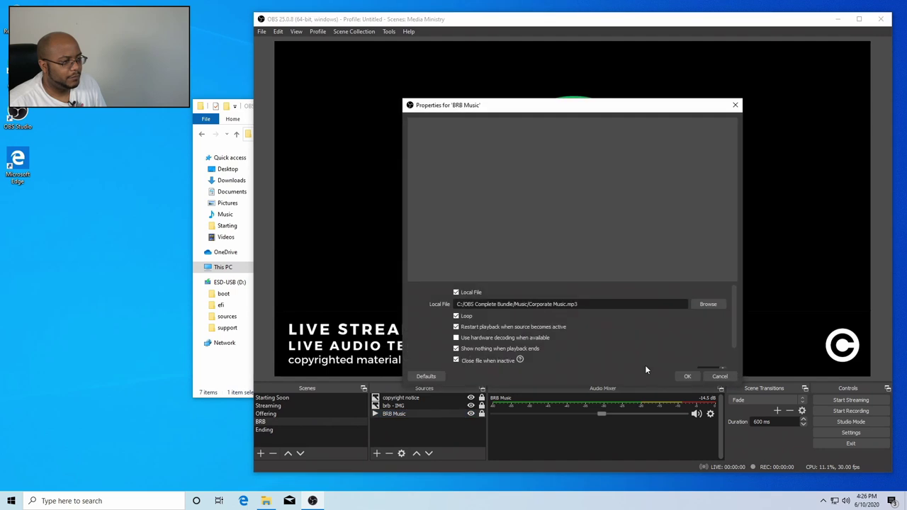
pyautogui.click(708, 304)
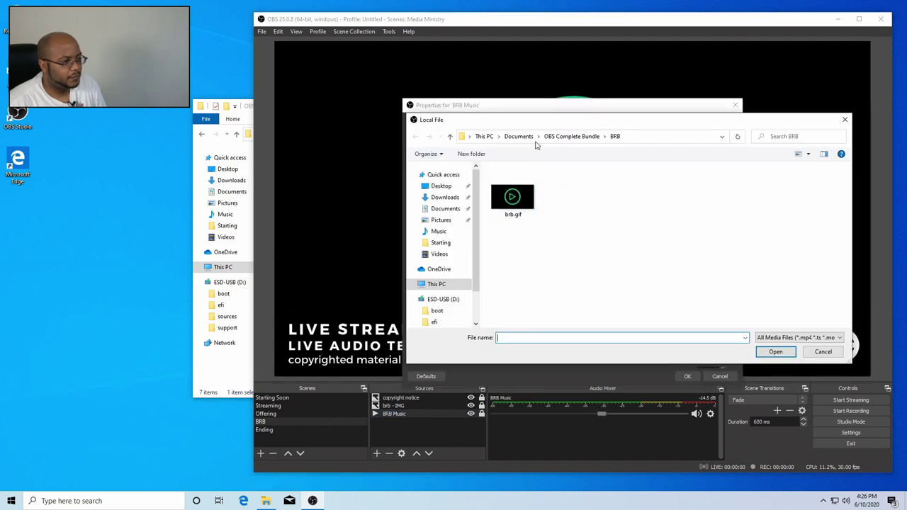
pyautogui.click(576, 137)
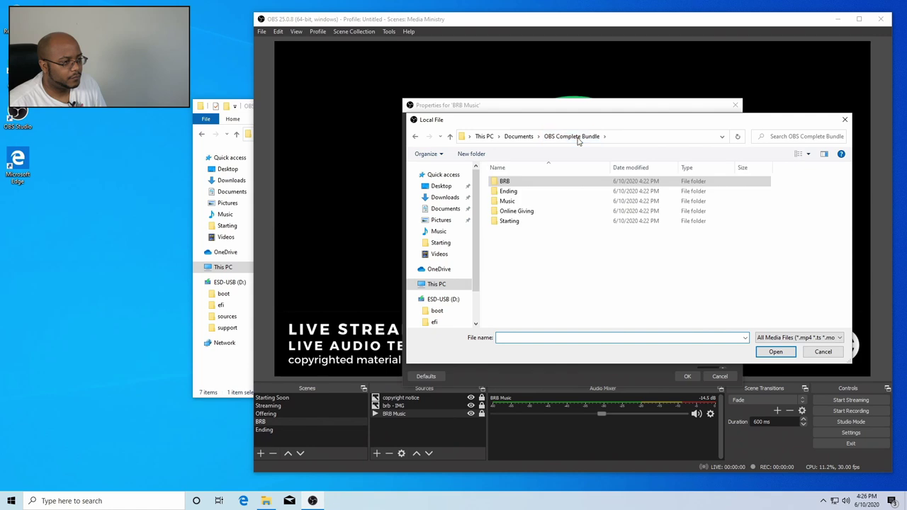
pyautogui.doubleClick(522, 202)
pyautogui.doubleClick(528, 183)
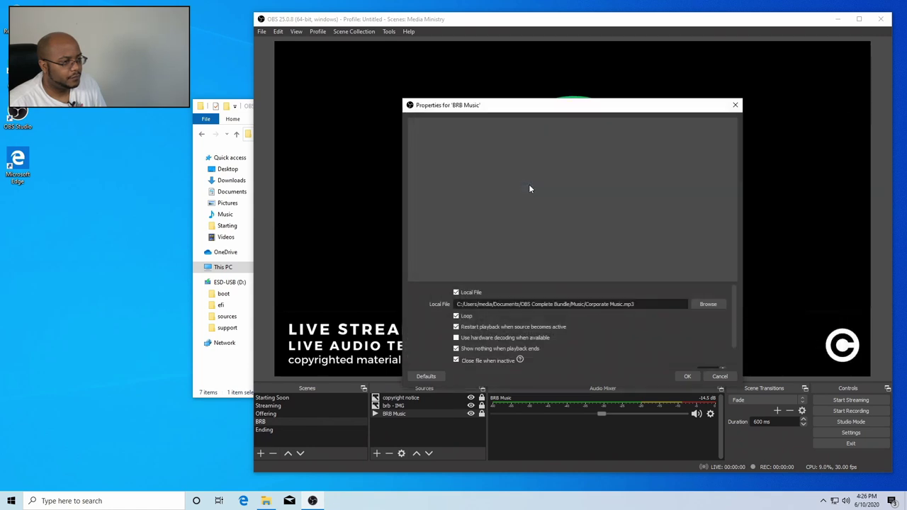
pyautogui.click(687, 377)
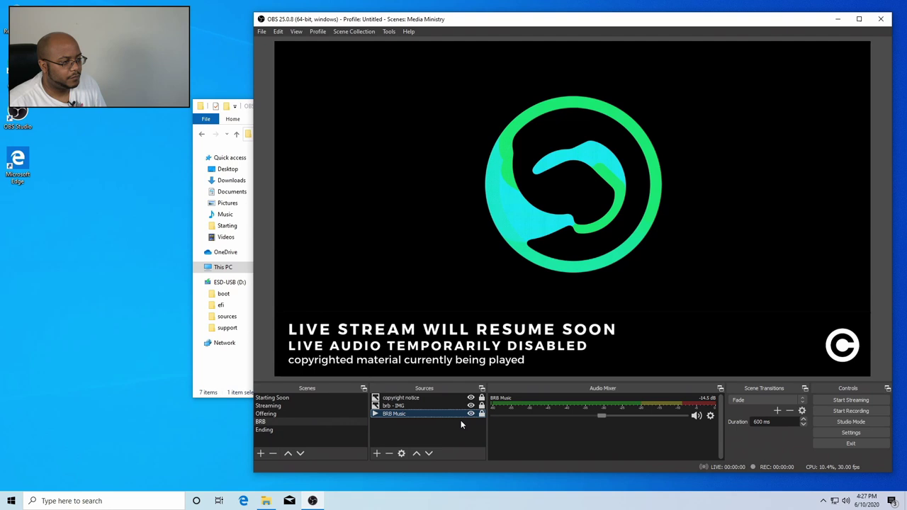
# - Review the Starting Soon scene's sources and Starting Shortly group, then select the Ending scene
pyautogui.click(303, 399)
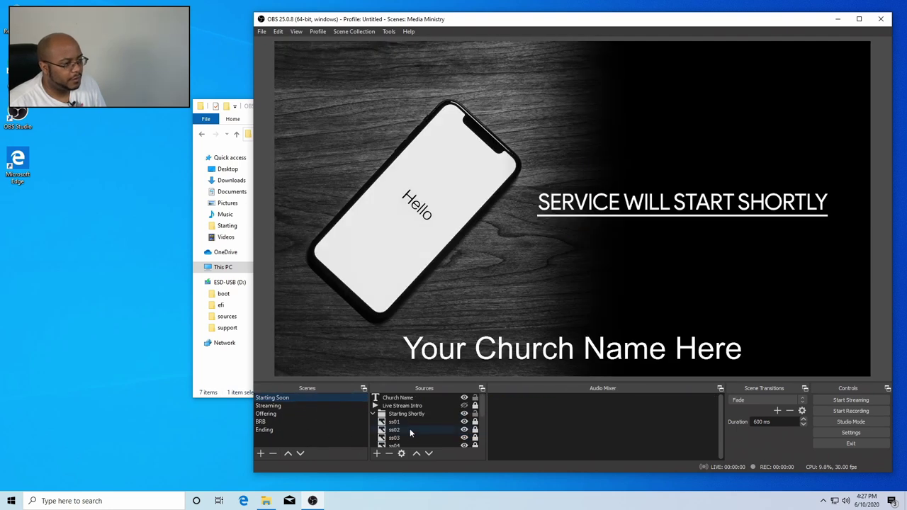
pyautogui.scroll(3, 403, 432)
pyautogui.click(385, 420)
pyautogui.click(377, 416)
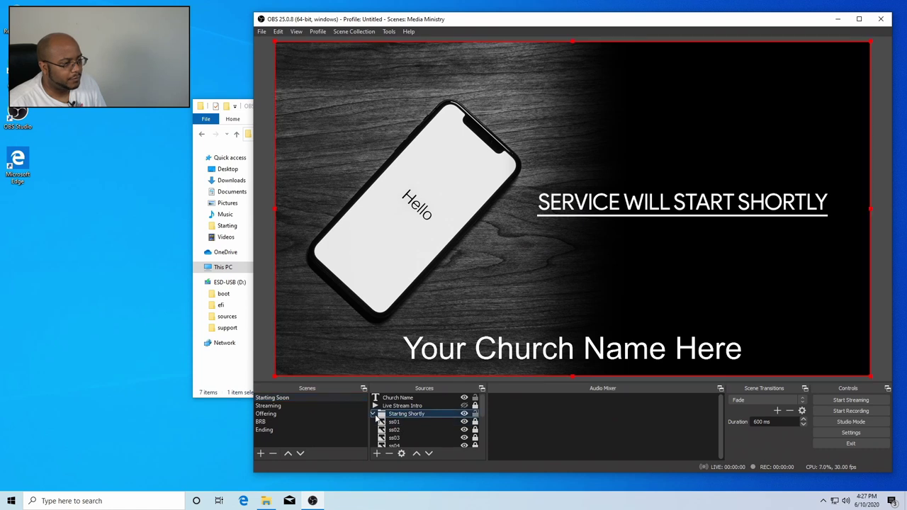
pyautogui.click(285, 427)
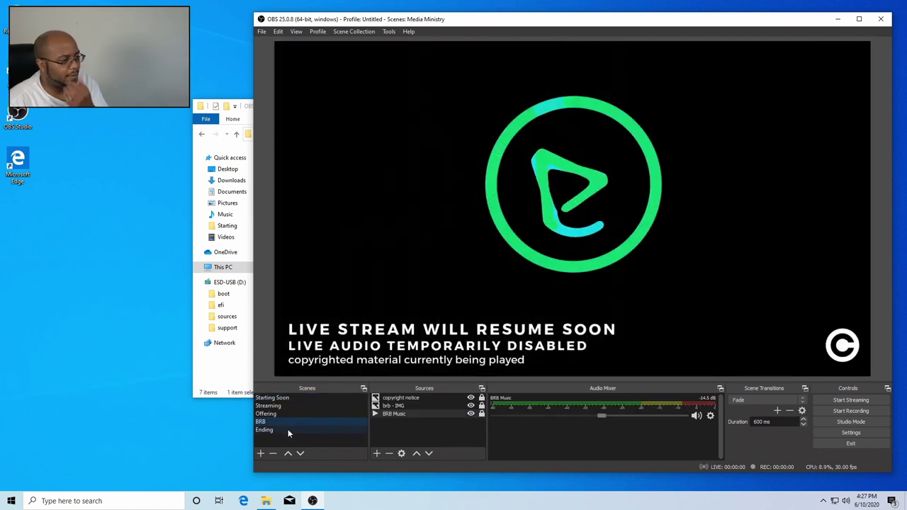
# - Relink the Outro source to the local OBS Complete Bundle/Ending/ending.mov
pyautogui.doubleClick(399, 407)
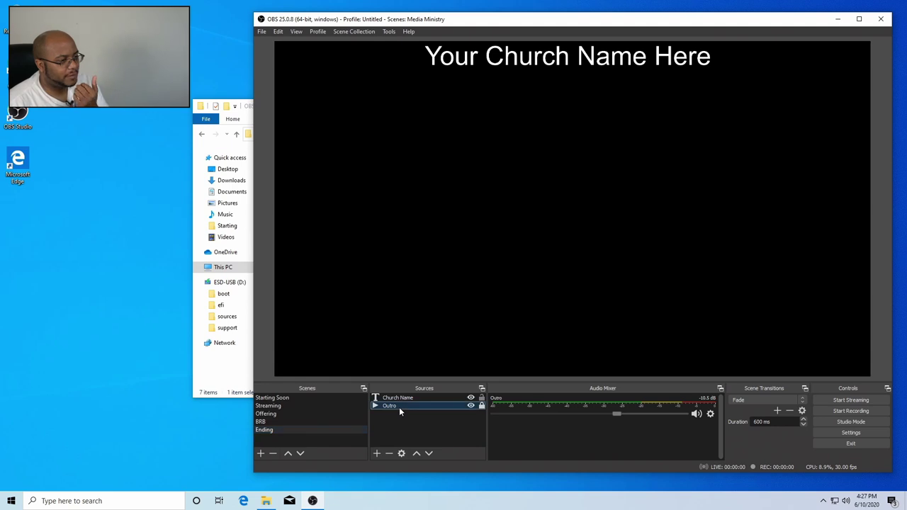
pyautogui.click(707, 304)
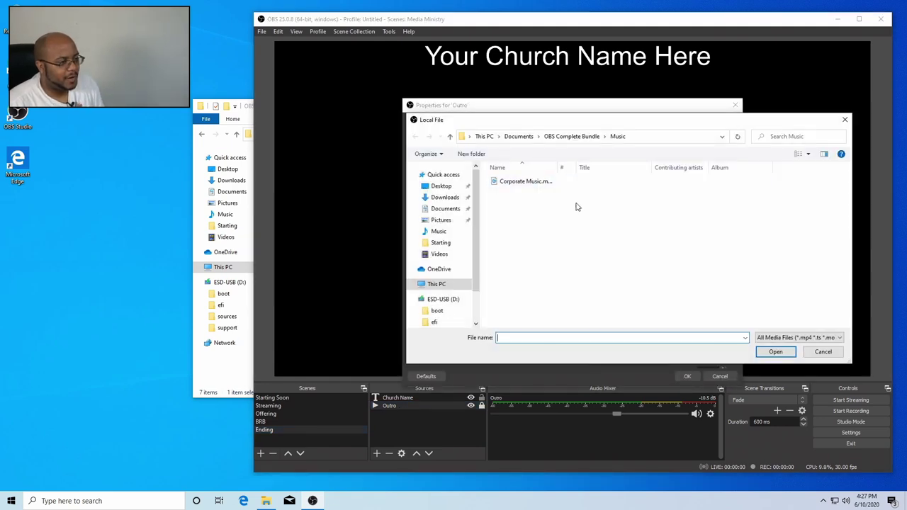
pyautogui.click(572, 136)
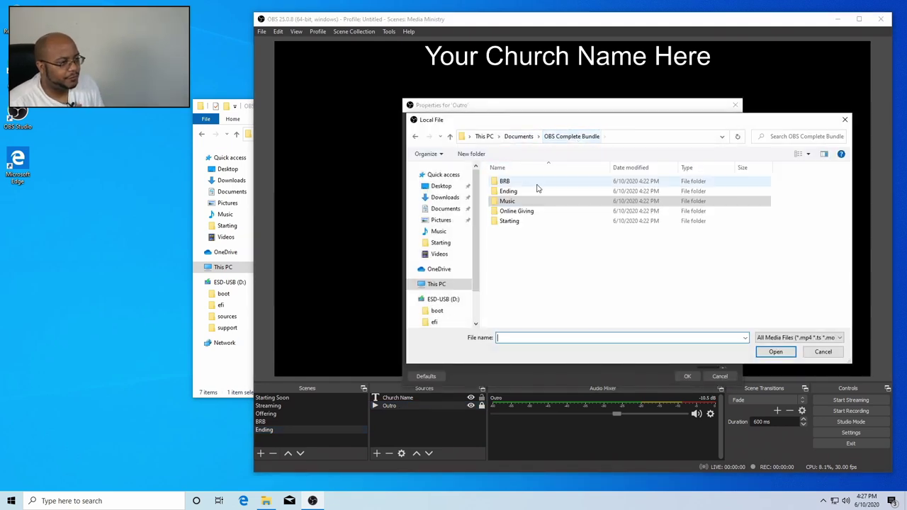
pyautogui.doubleClick(510, 193)
pyautogui.doubleClick(513, 196)
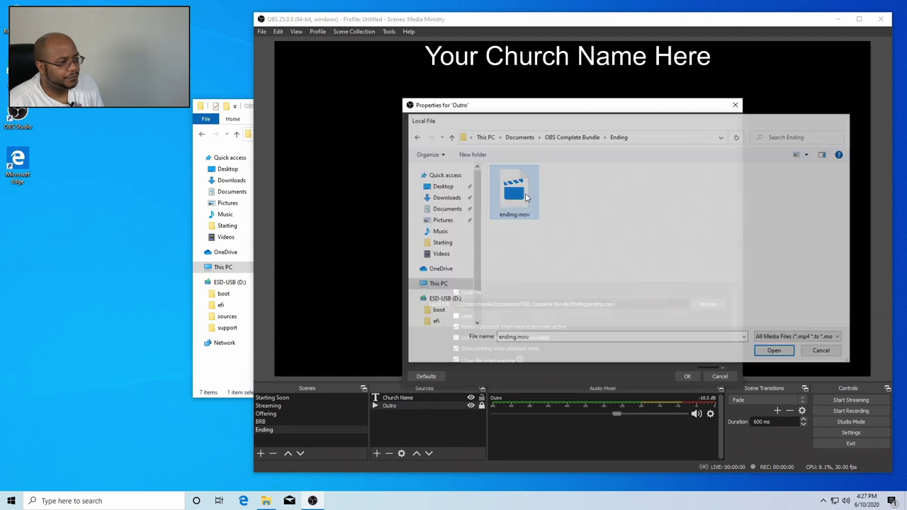
pyautogui.click(687, 377)
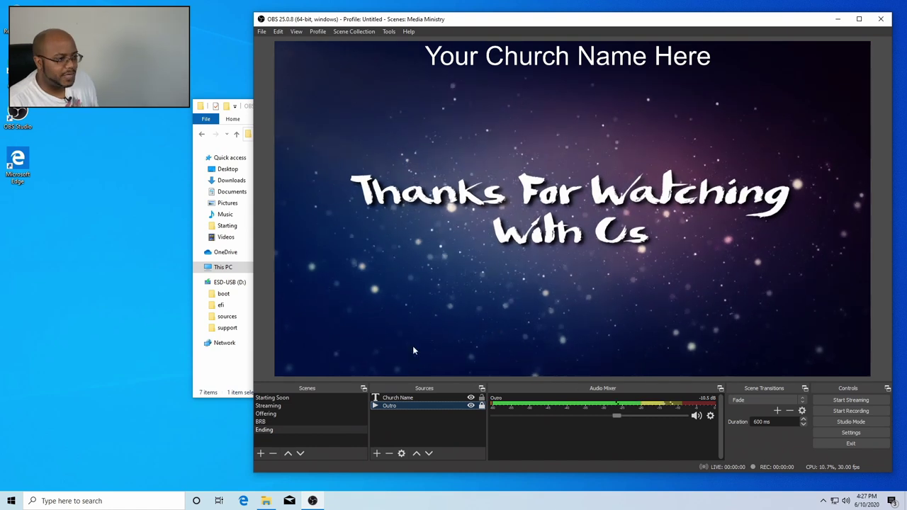
# - Delete the 'ADD YOUR CAPTURE DEVICE HERE' source from Streaming so only Pre-recorded Service remains
pyautogui.click(271, 406)
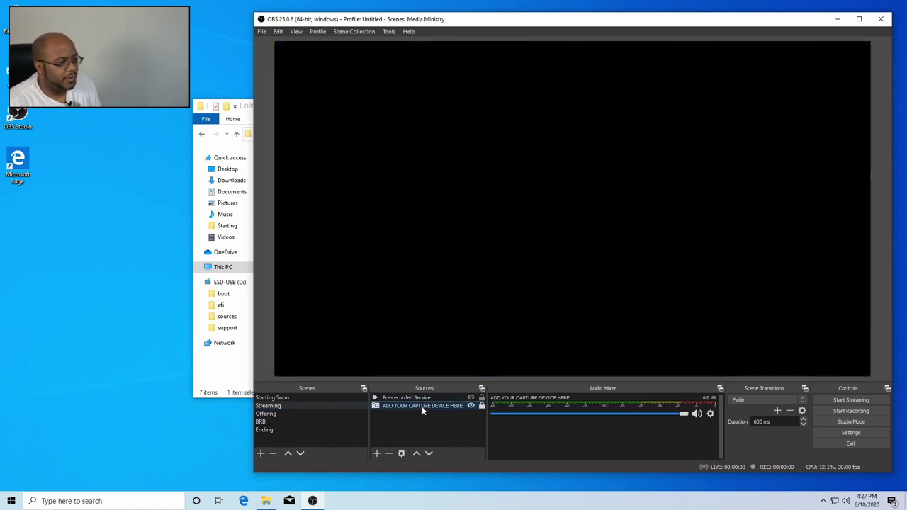
pyautogui.rightClick(422, 406)
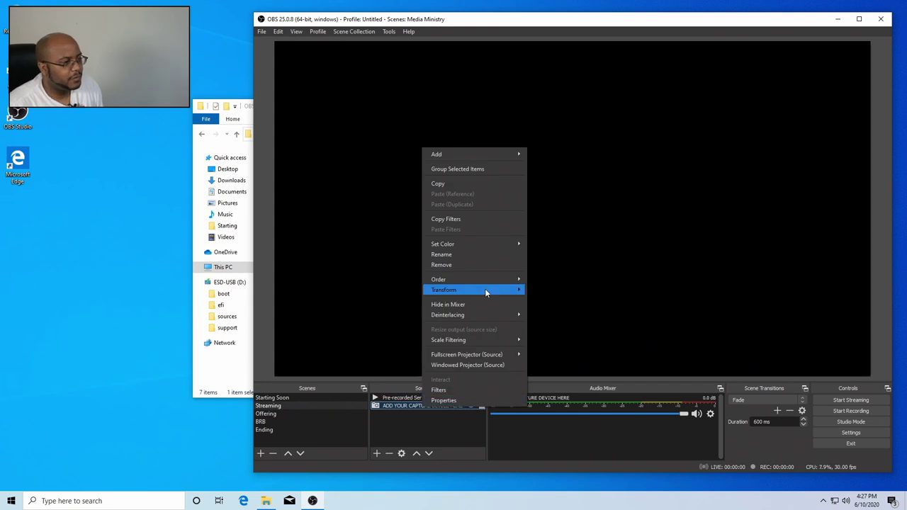
pyautogui.click(455, 264)
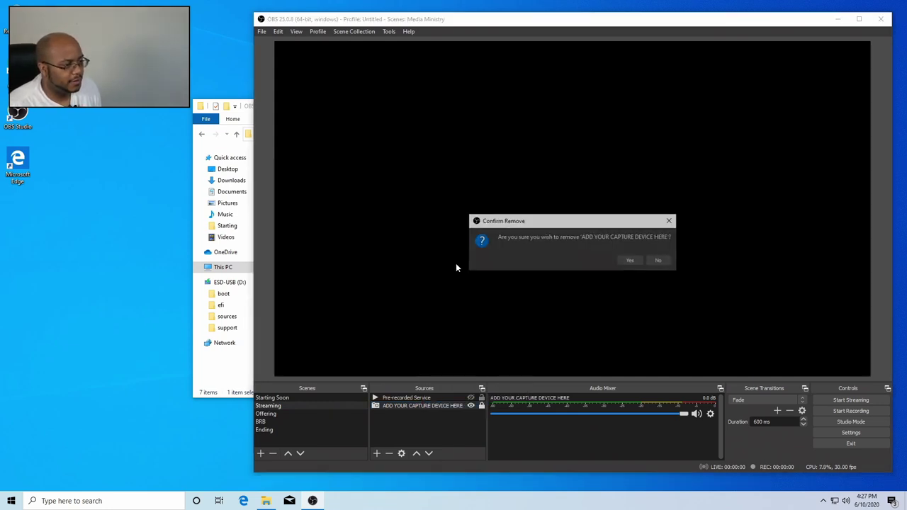
pyautogui.click(630, 262)
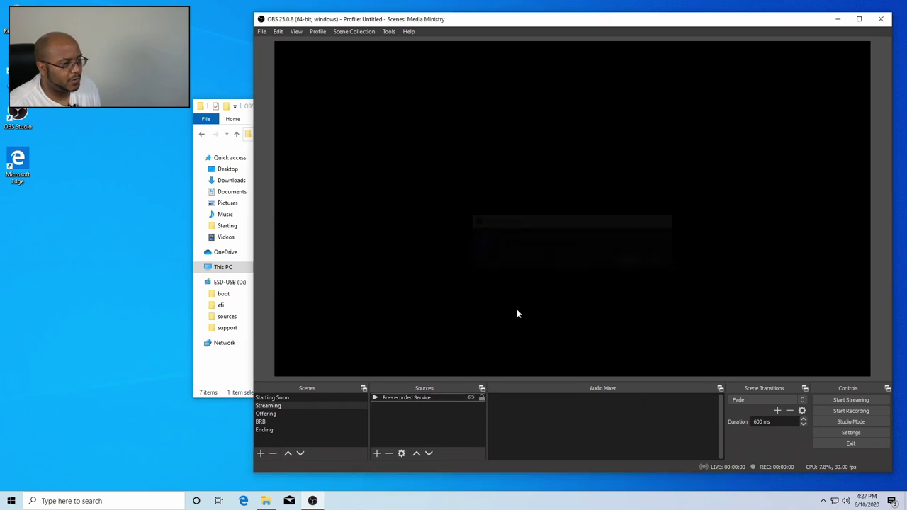
pyautogui.click(378, 453)
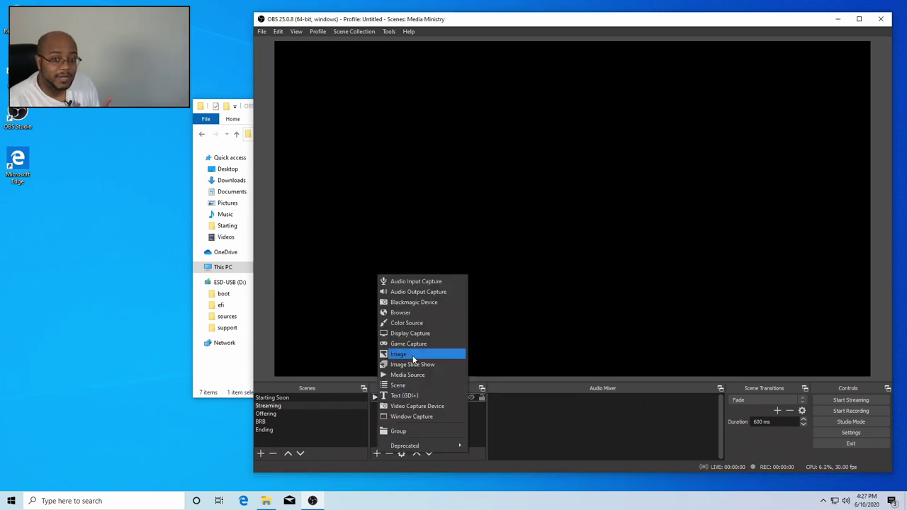
# - Add a default-named Blackmagic Device source using the DeckLink Mini Recorder 4K over HDMI
pyautogui.click(429, 304)
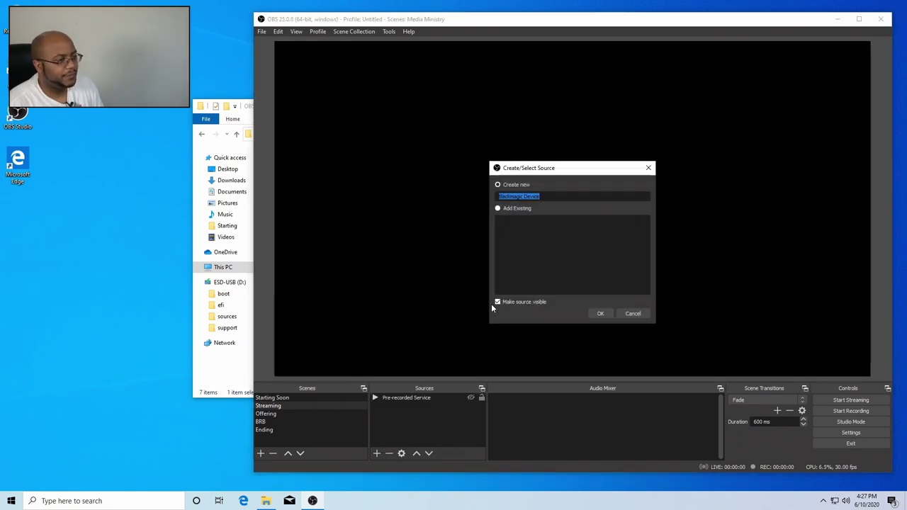
pyautogui.click(600, 313)
pyautogui.click(540, 281)
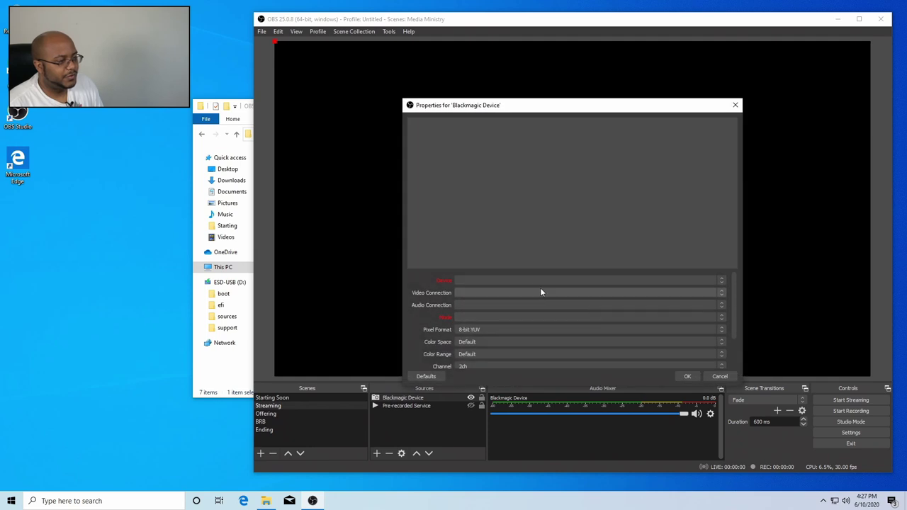
pyautogui.click(535, 293)
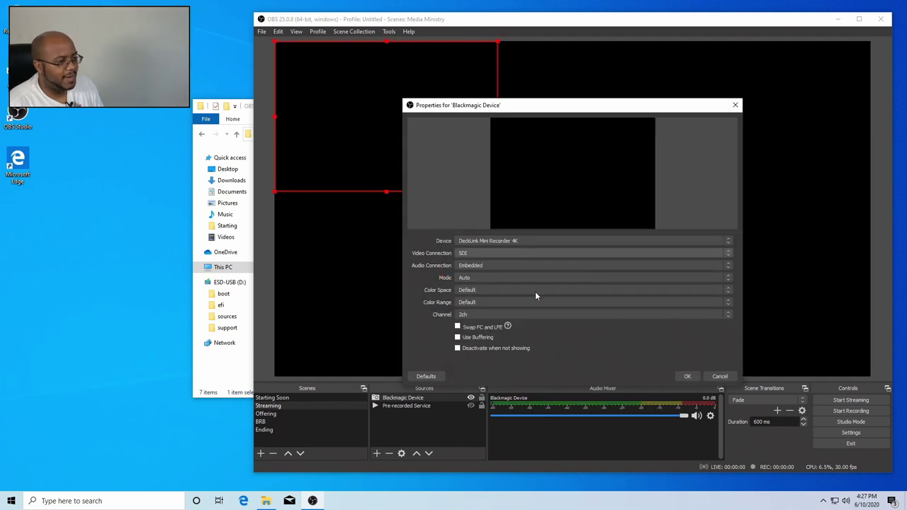
pyautogui.click(512, 254)
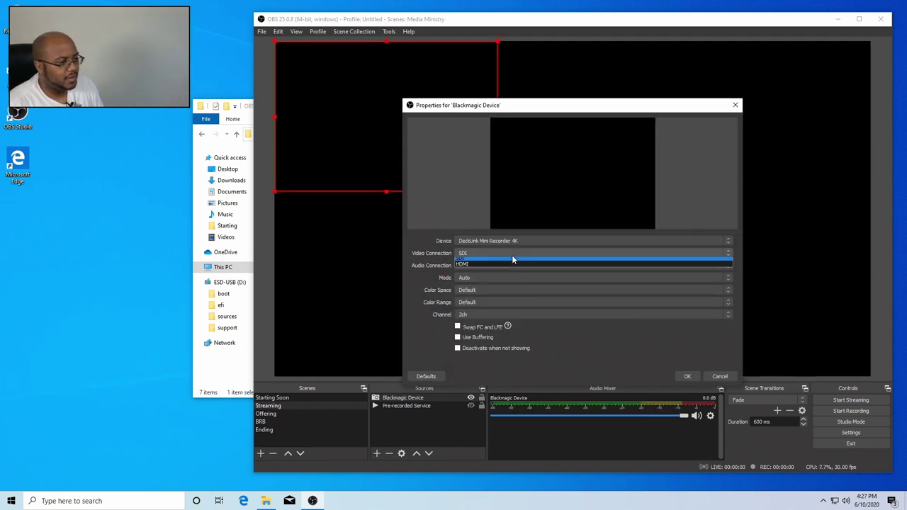
pyautogui.click(509, 266)
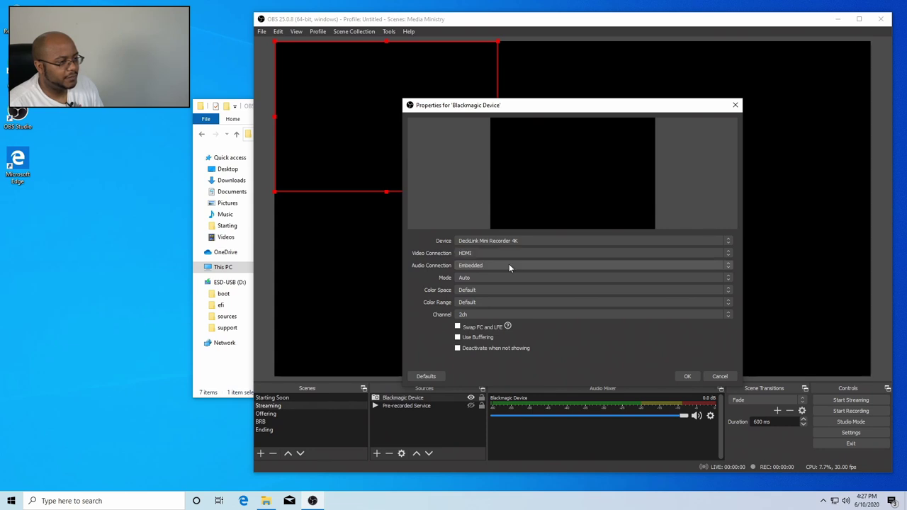
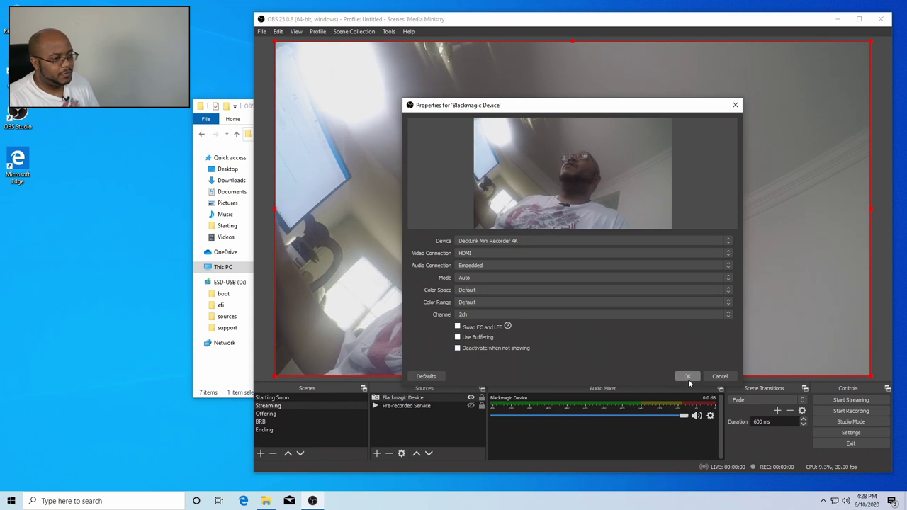
# - Confirm the Blackmagic properties and move Blackmagic Device below Pre-recorded Service in the Streaming scene
pyautogui.click(687, 376)
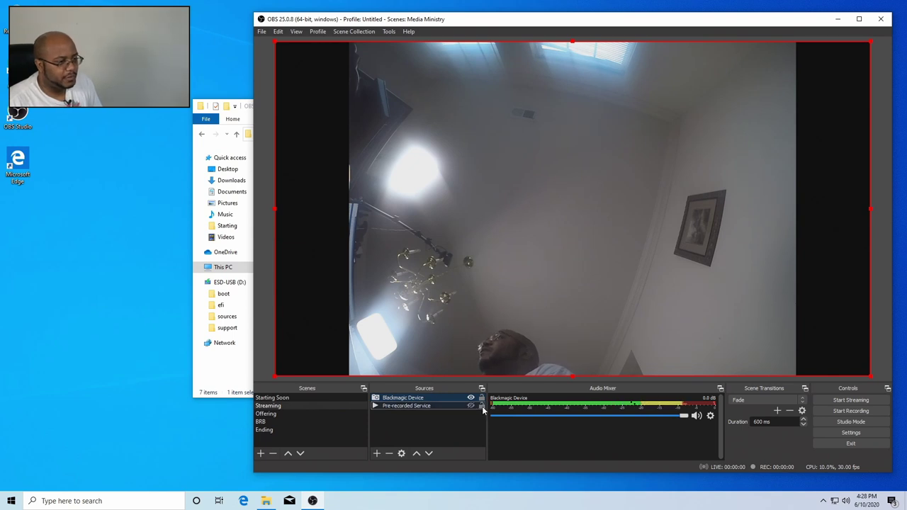
pyautogui.click(431, 405)
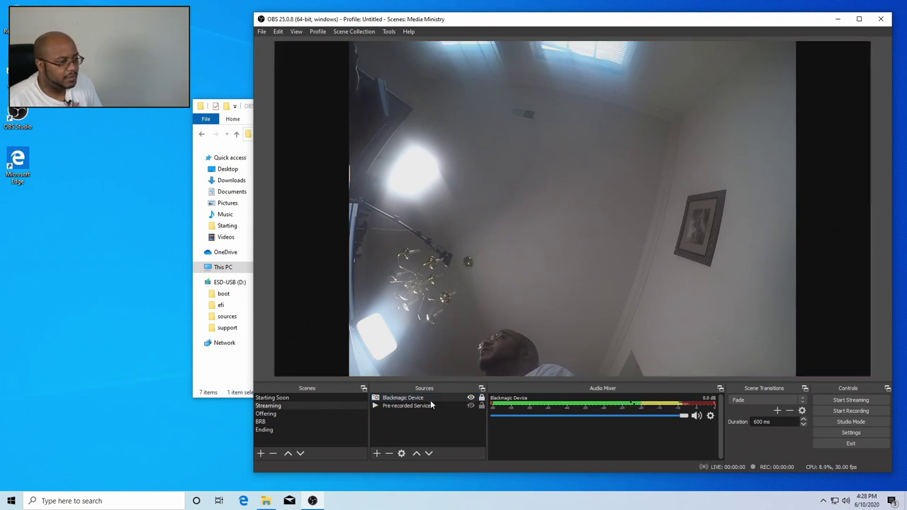
pyautogui.click(430, 398)
pyautogui.click(428, 453)
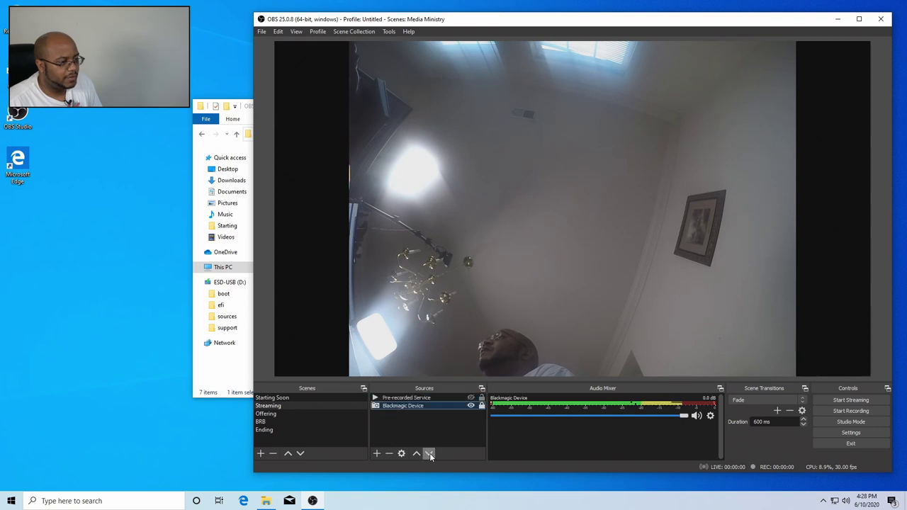
# - Switch to the Offering scene and select its ADD YOUR CAPTURE DEVICE HERE placeholder
pyautogui.click(291, 418)
pyautogui.click(292, 414)
pyautogui.click(401, 435)
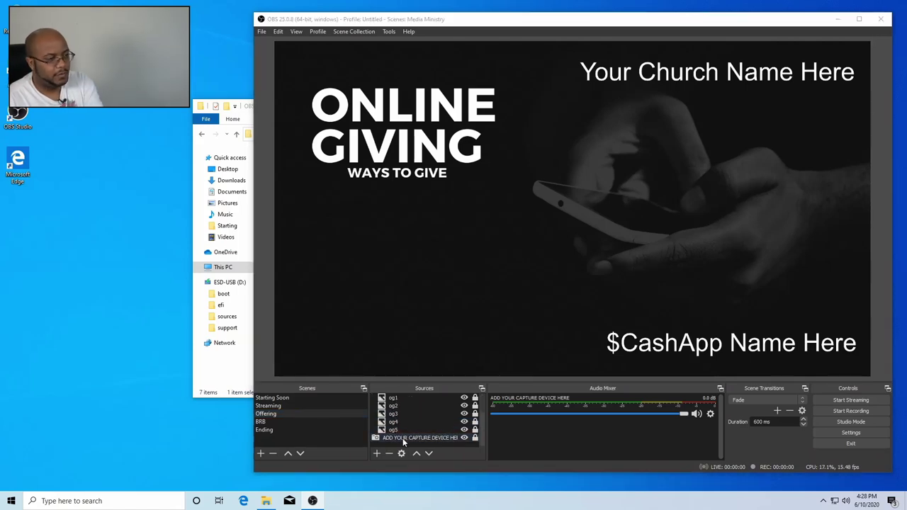
# - Delete the placeholder source and add the existing Blackmagic Device to the Offering scene
pyautogui.press('Delete')
pyautogui.click(630, 261)
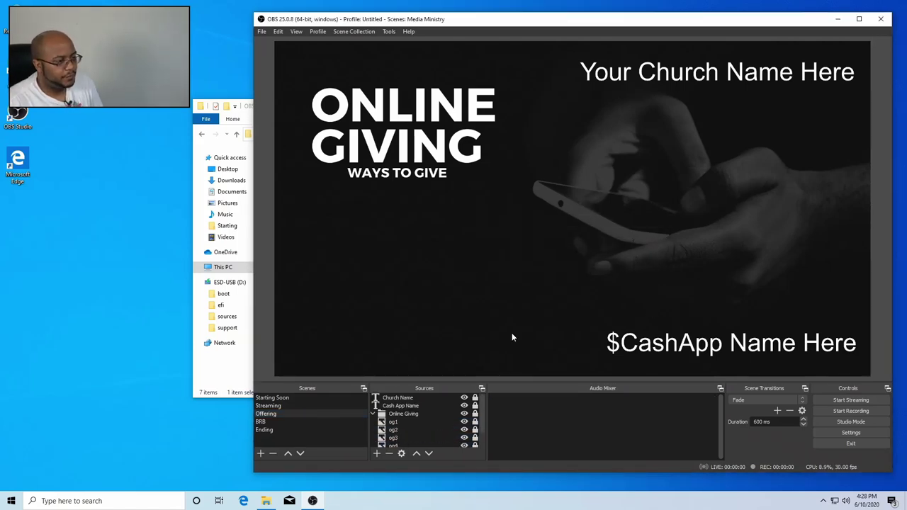
pyautogui.click(376, 453)
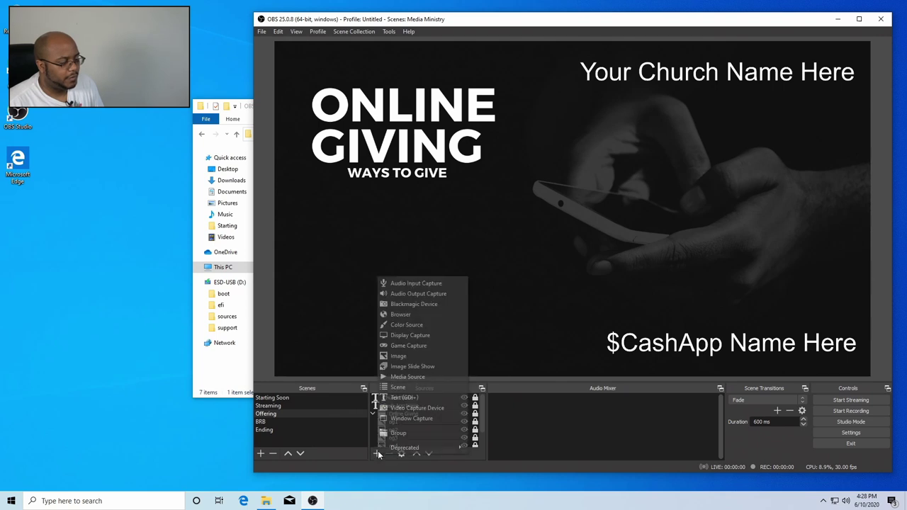
pyautogui.click(418, 303)
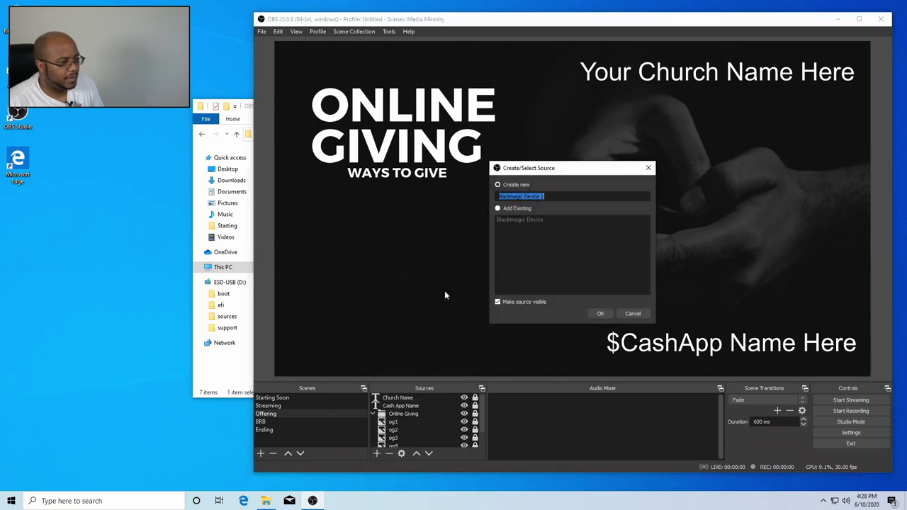
pyautogui.click(519, 208)
pyautogui.click(518, 219)
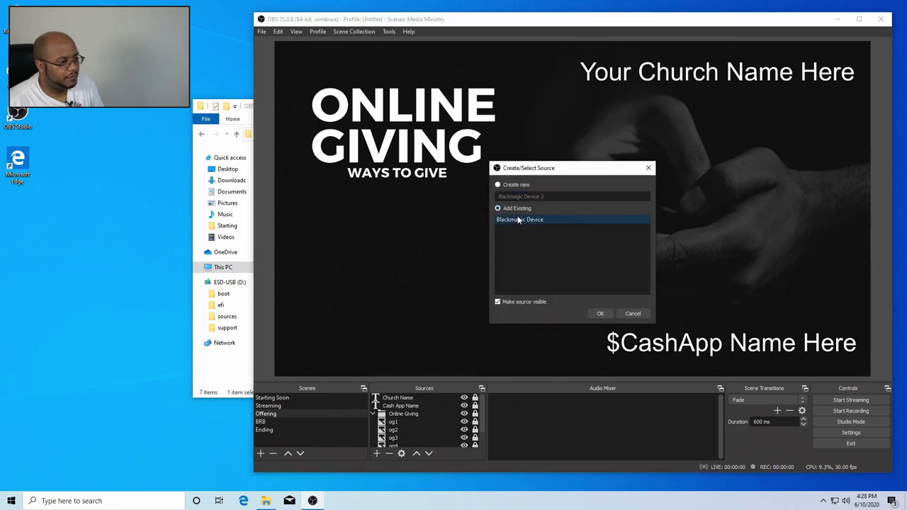
pyautogui.click(602, 314)
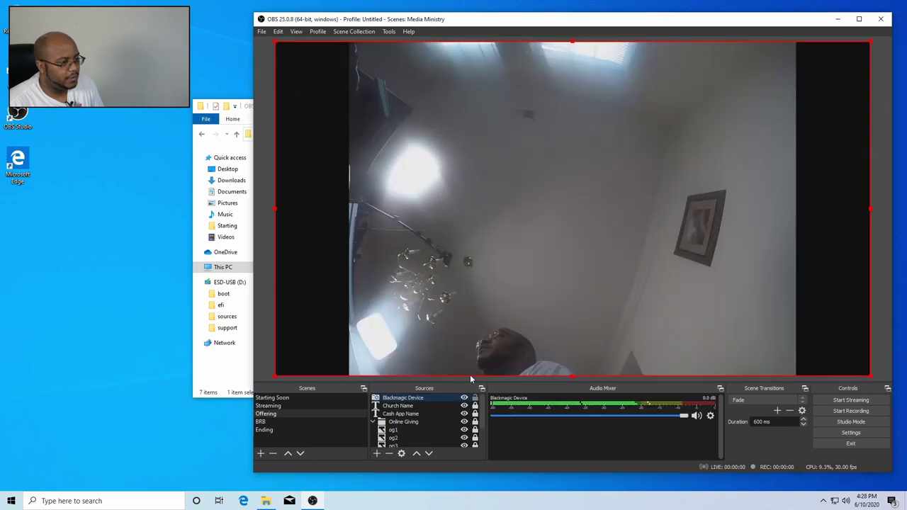
# - Move Blackmagic Device beneath the giving overlays and lock it
pyautogui.click(429, 453)
pyautogui.click(430, 454)
pyautogui.click(429, 453)
pyautogui.click(429, 453)
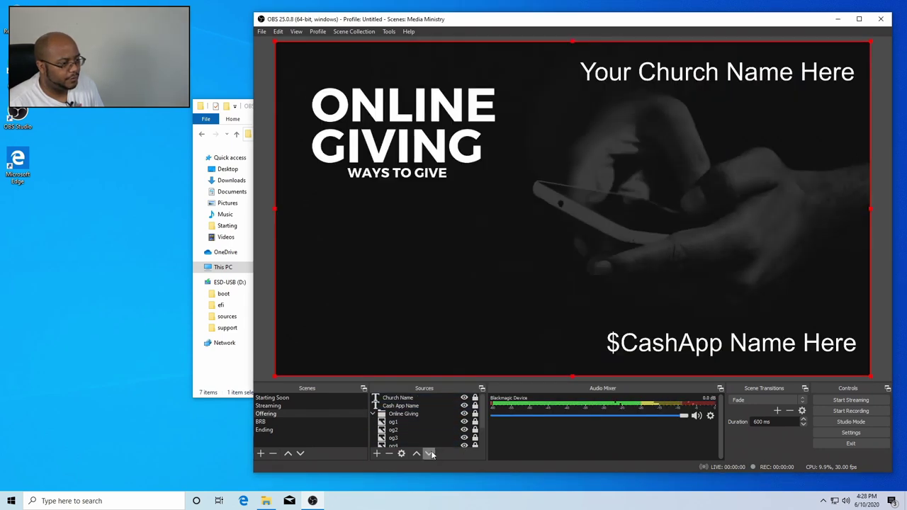
pyautogui.scroll(-1, 428, 437)
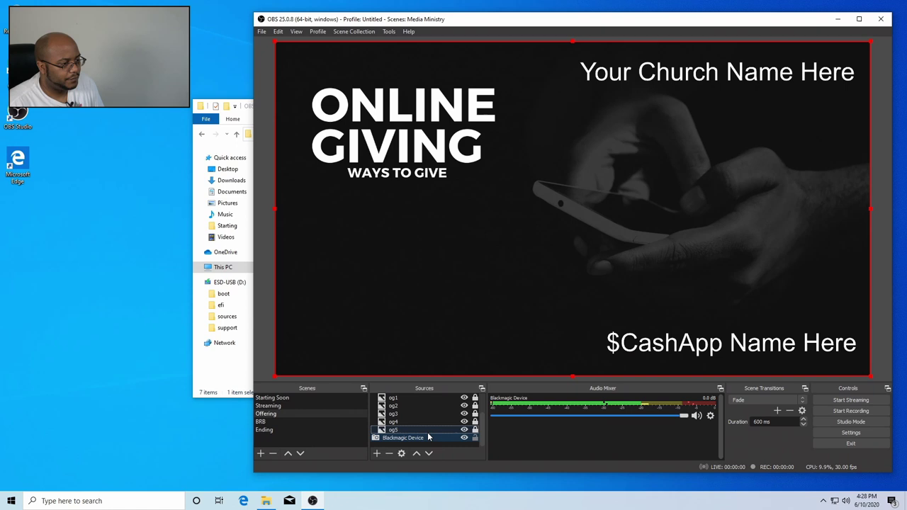
pyautogui.click(476, 438)
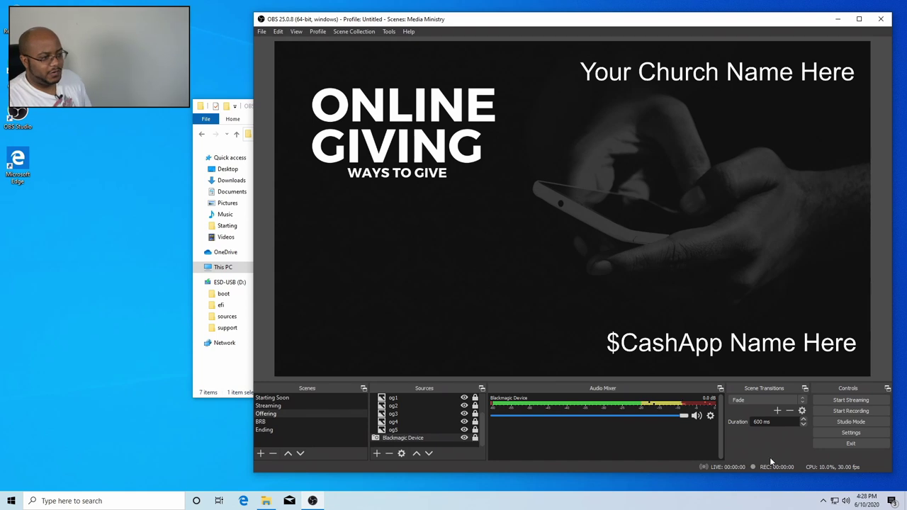
# - Set both Desktop Audio and Mic/Auxiliary Audio to Disabled in the Audio settings and save
pyautogui.click(869, 432)
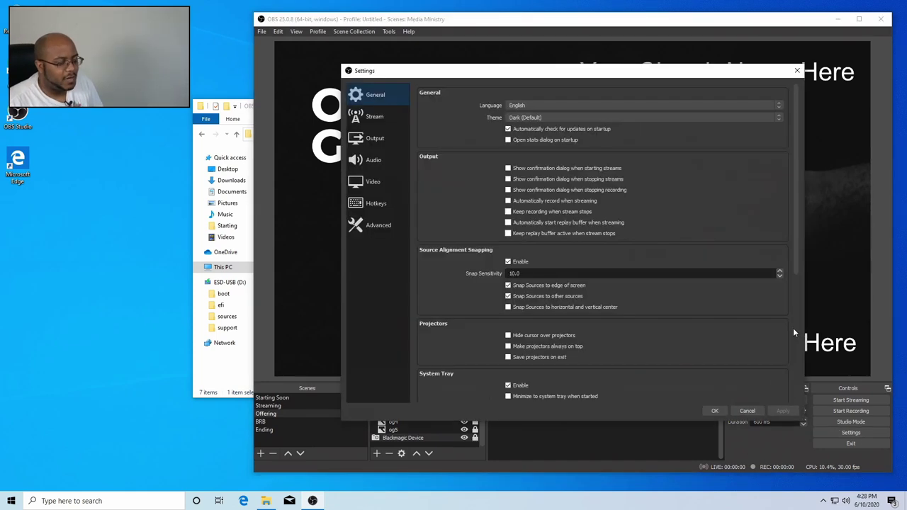
pyautogui.click(374, 160)
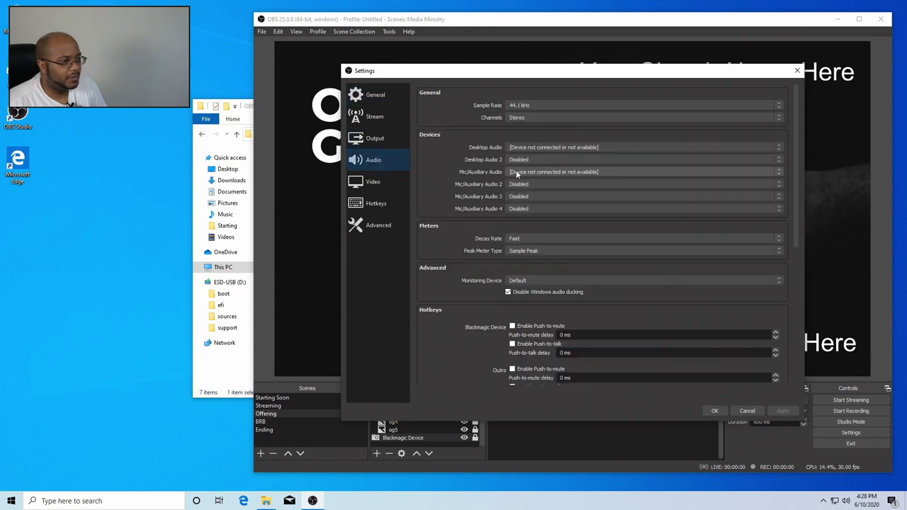
pyautogui.click(545, 147)
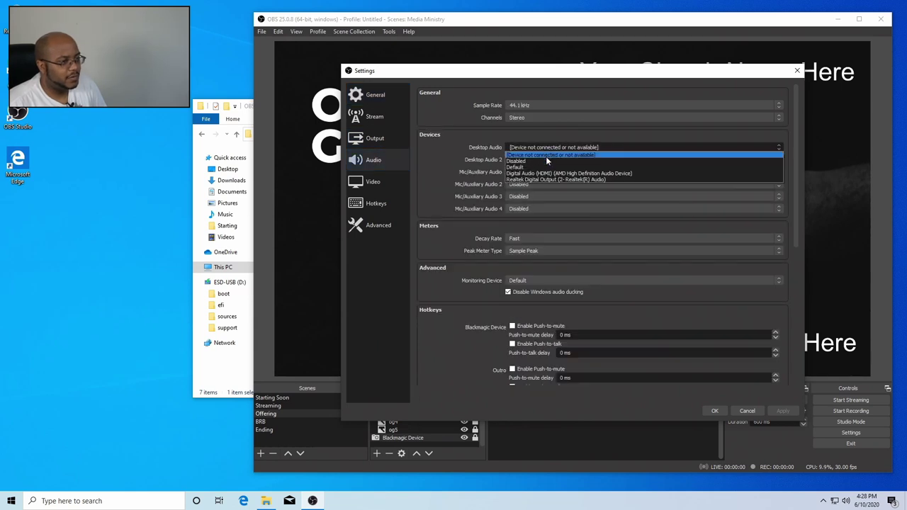
pyautogui.click(547, 160)
pyautogui.click(547, 172)
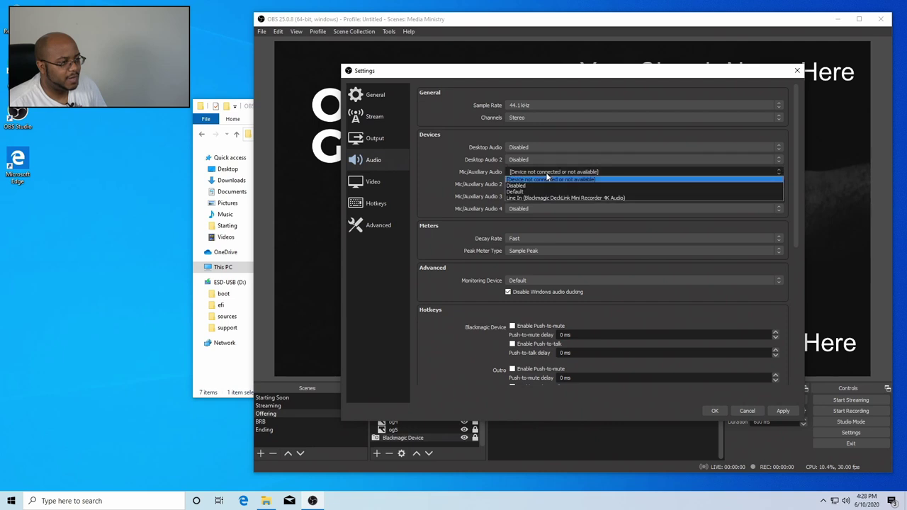
pyautogui.click(545, 184)
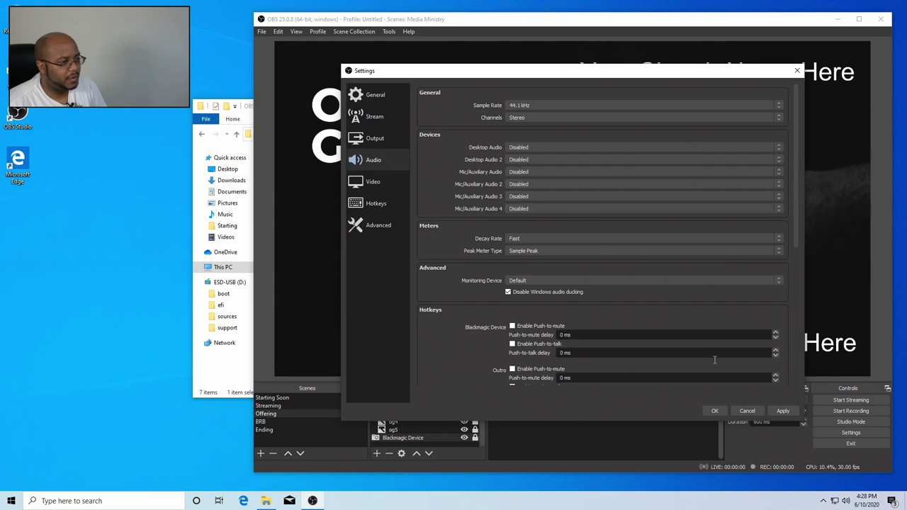
pyautogui.click(715, 411)
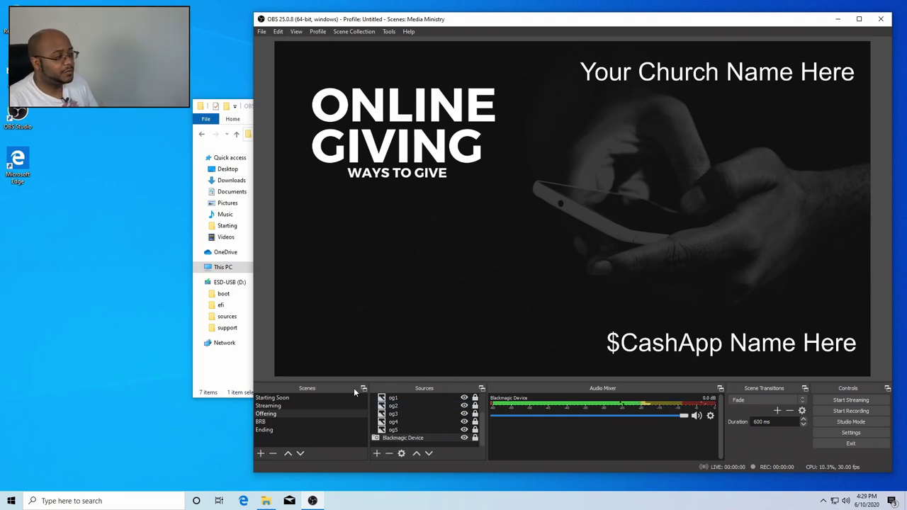
# - Preview the BRB and Ending scenes, then select the Streaming scene
pyautogui.click(286, 422)
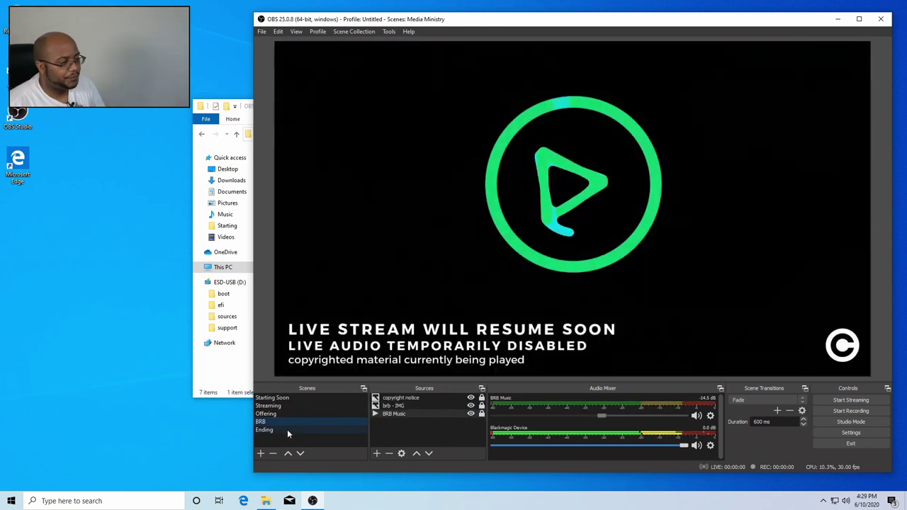
pyautogui.click(287, 429)
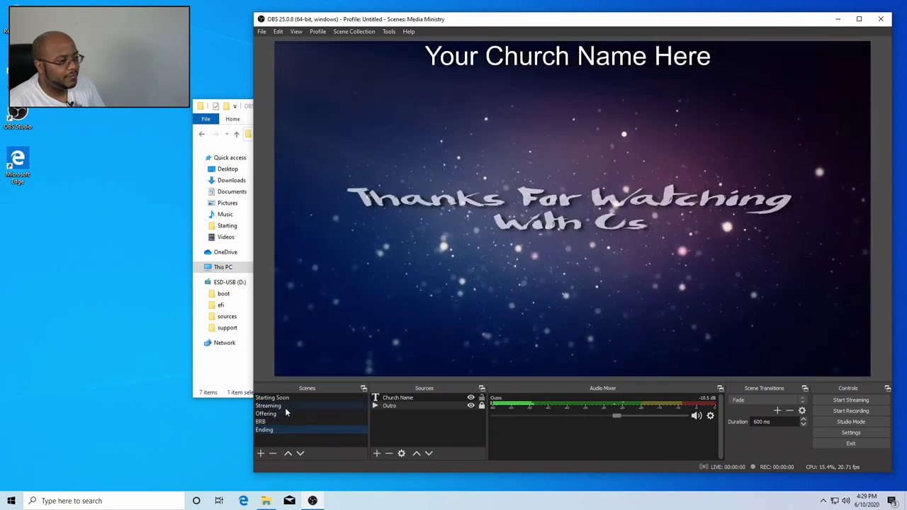
pyautogui.click(285, 406)
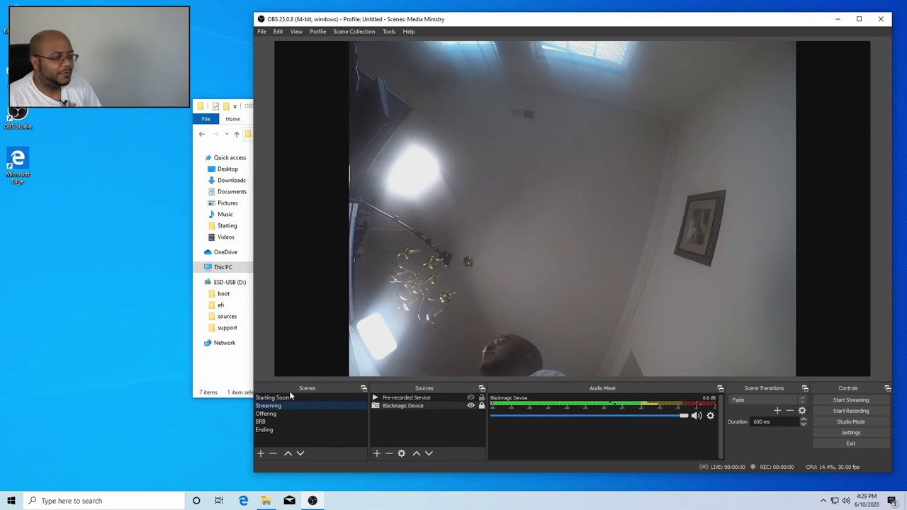
# - Set the Output encoder to Hardware (AMD) and the recording format to flv
pyautogui.click(858, 432)
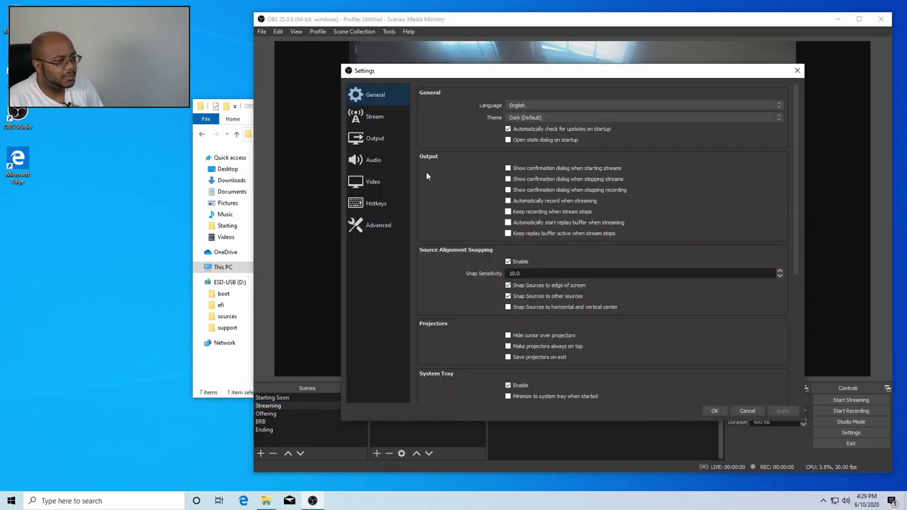
pyautogui.click(384, 118)
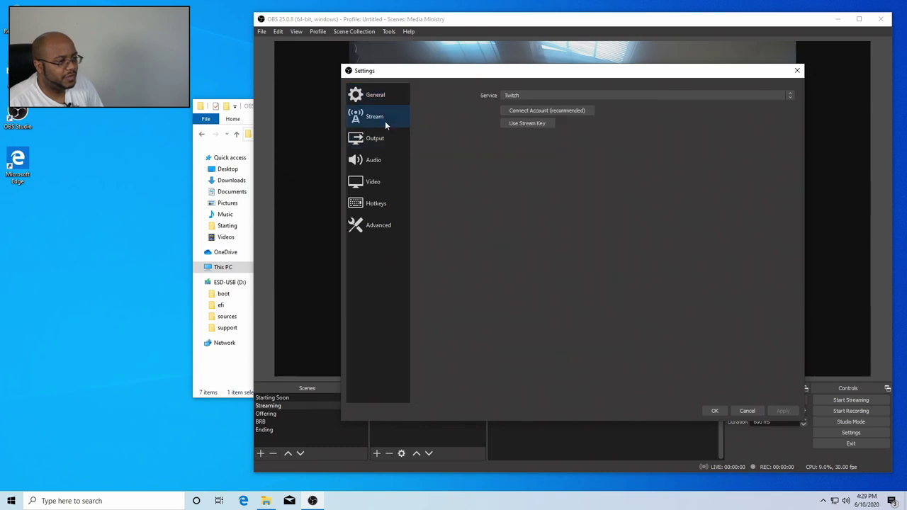
pyautogui.click(385, 138)
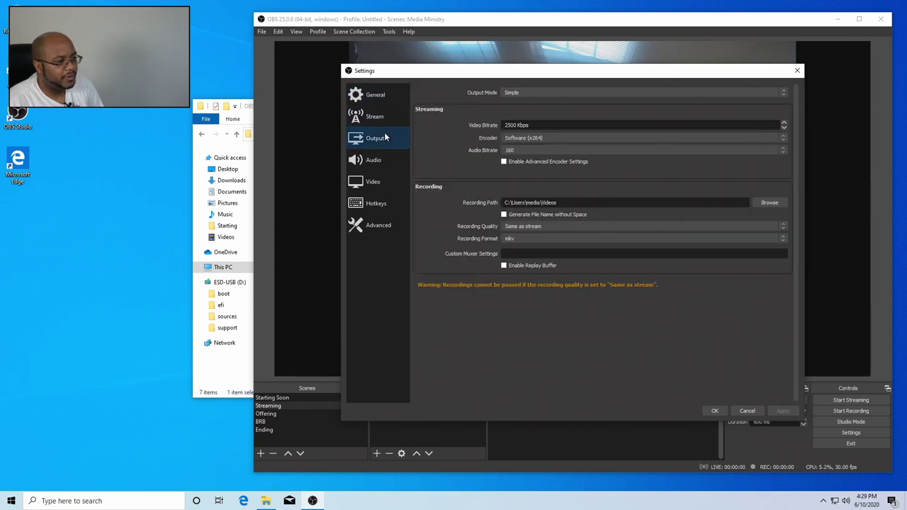
pyautogui.click(547, 137)
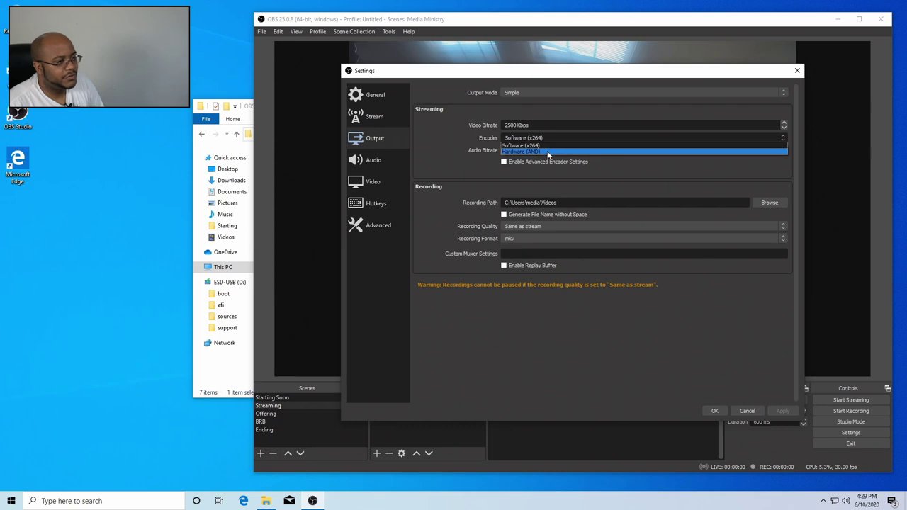
pyautogui.click(547, 151)
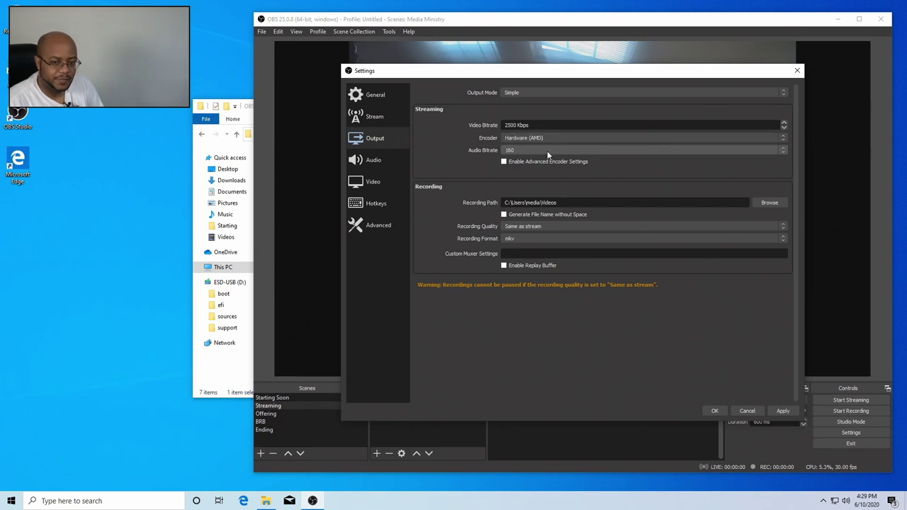
pyautogui.click(520, 238)
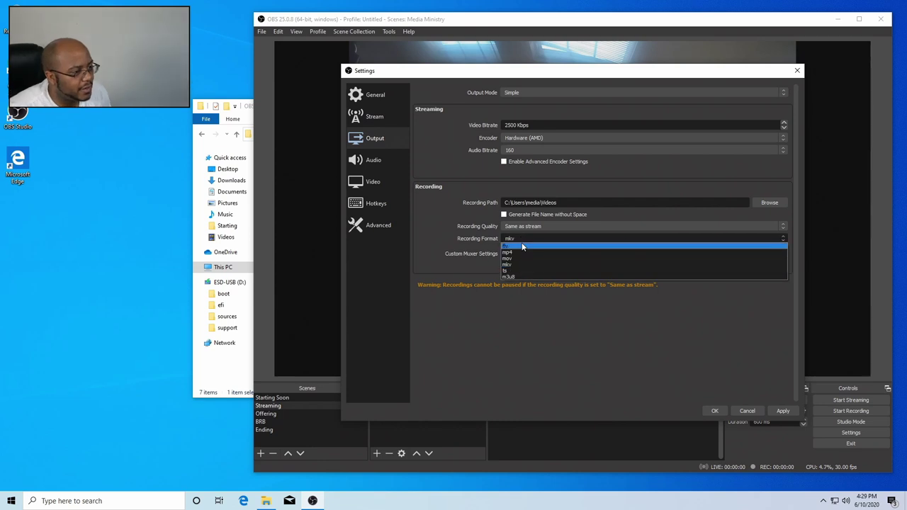
pyautogui.click(523, 246)
# - Open the recording folder picker, cancel it, and return to File Explorer
pyautogui.click(771, 203)
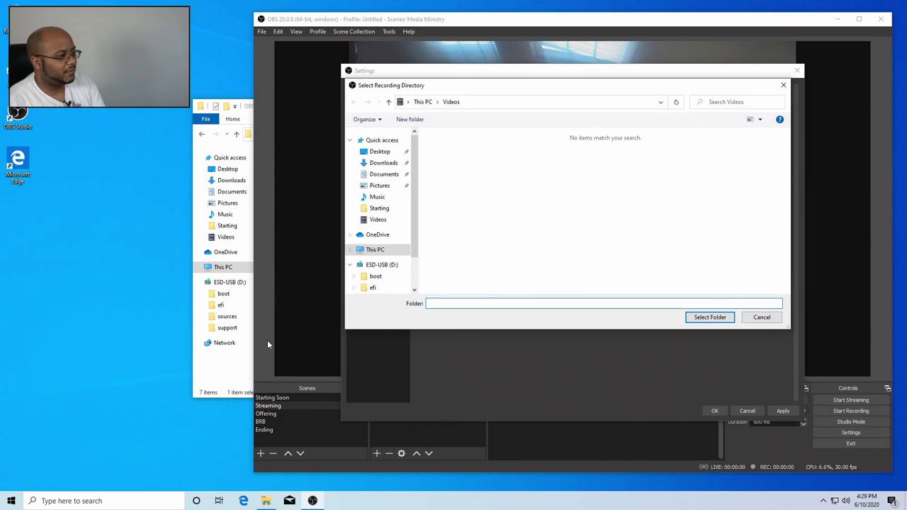
pyautogui.click(99, 387)
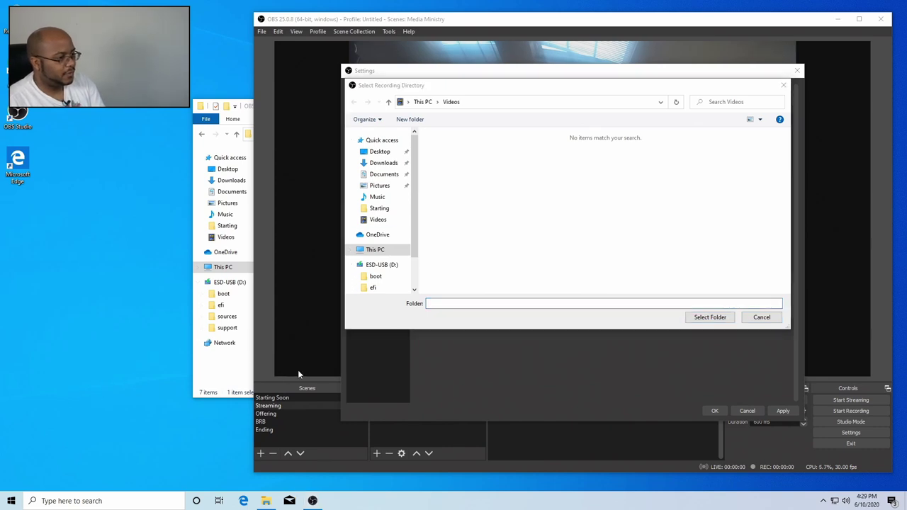
pyautogui.click(761, 318)
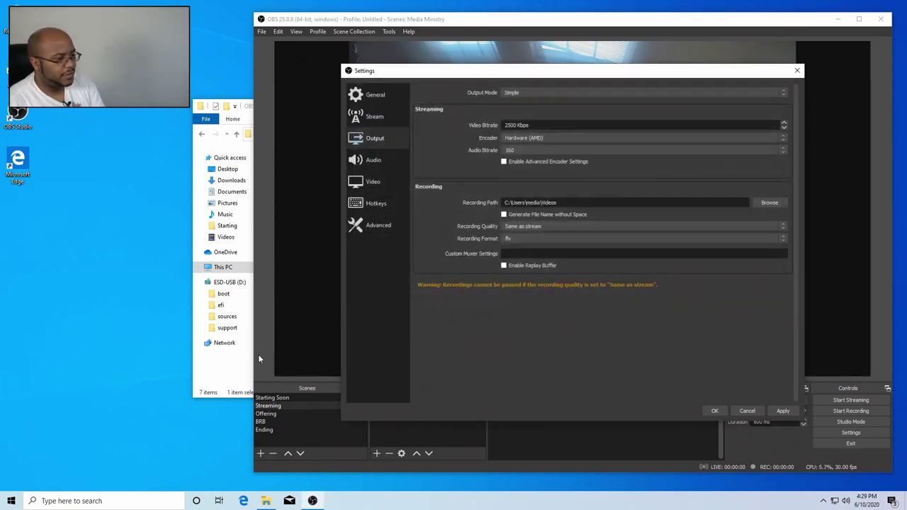
pyautogui.click(220, 370)
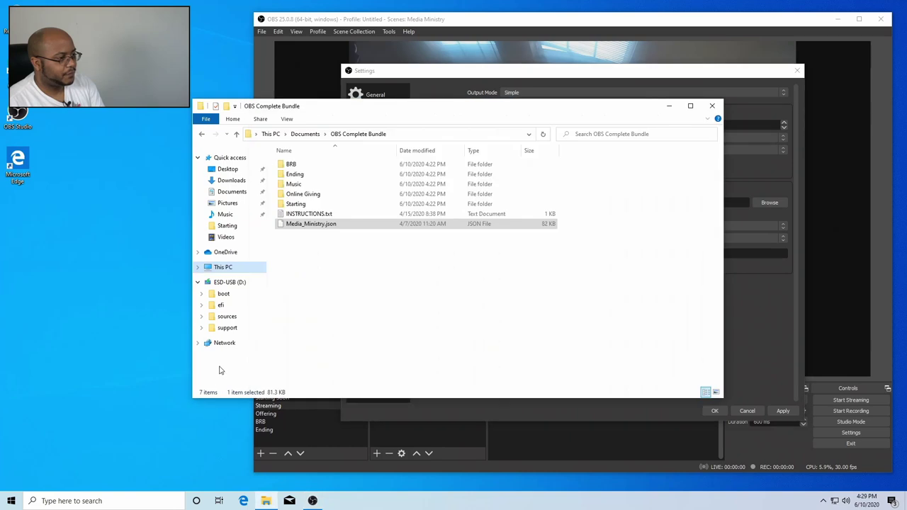
# - Show This PC's drives in File Explorer, then launch Disk Management from the Win+X menu
pyautogui.click(223, 270)
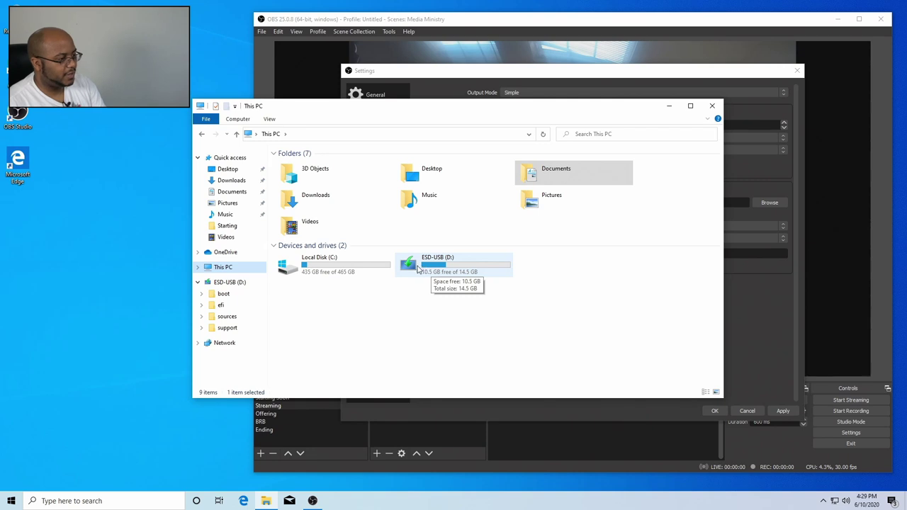
pyautogui.press('super+x')
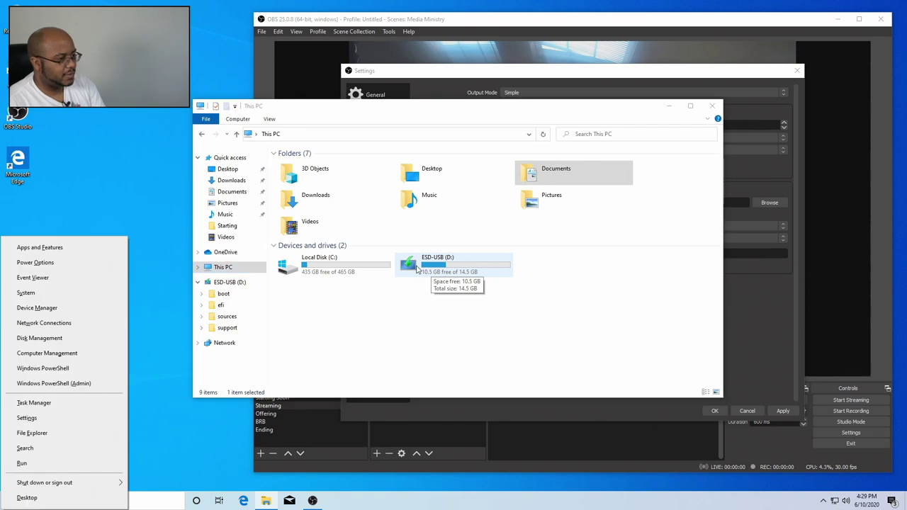
pyautogui.click(48, 343)
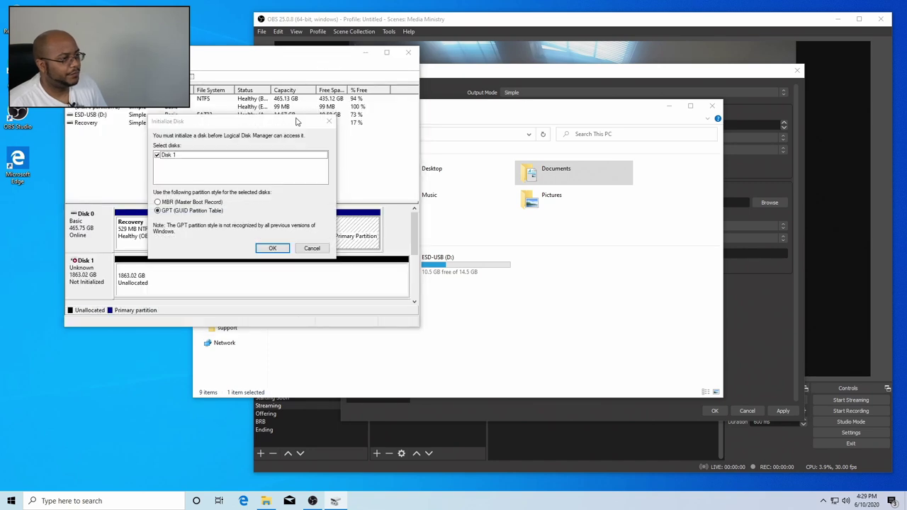
# - Initialize Disk 1 as GPT and start a full-size New Simple Volume on its unallocated space
pyautogui.click(272, 248)
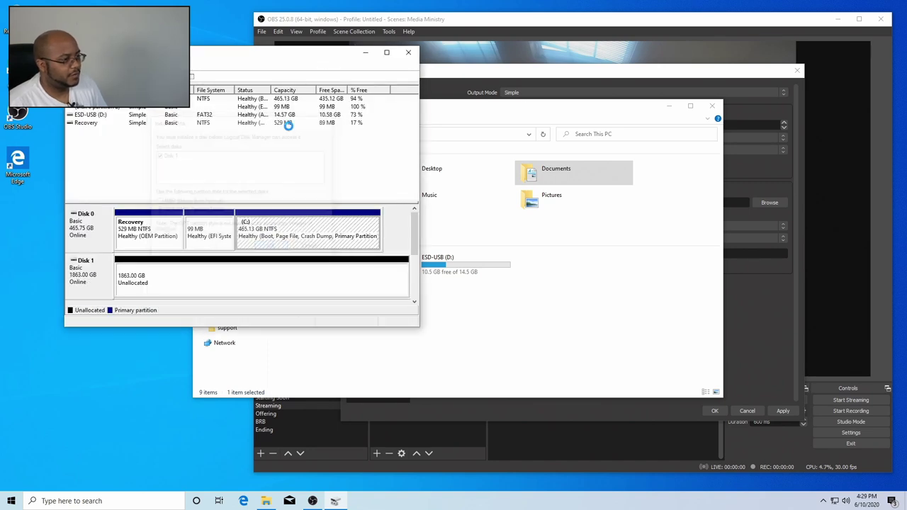
pyautogui.moveTo(295, 55); pyautogui.dragTo(512, 62)
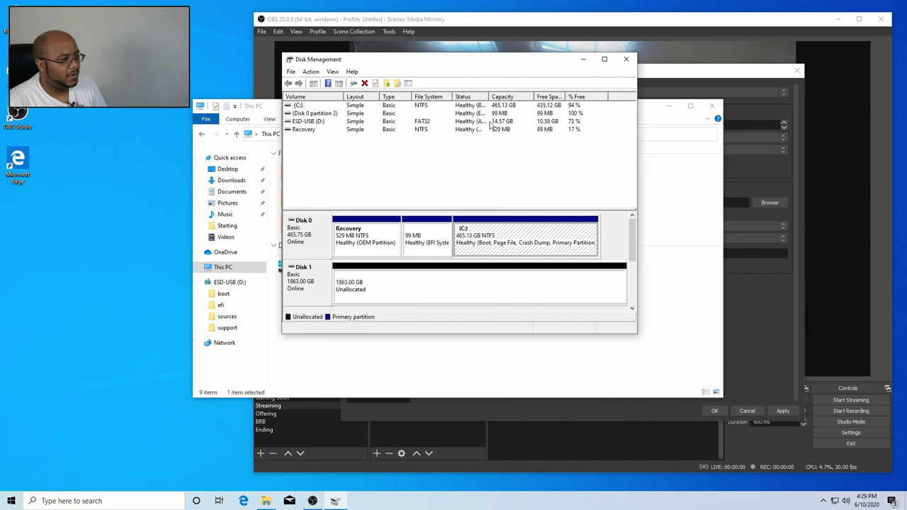
pyautogui.rightClick(401, 286)
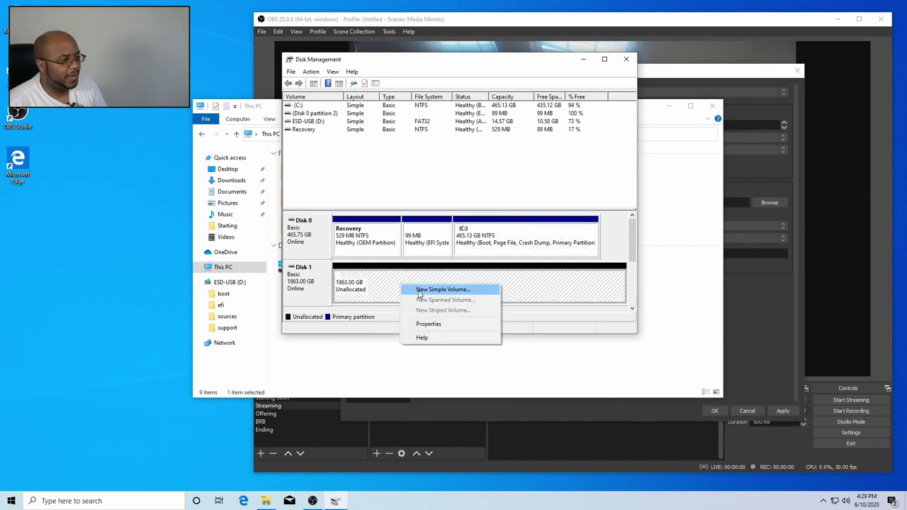
pyautogui.click(419, 291)
pyautogui.click(466, 275)
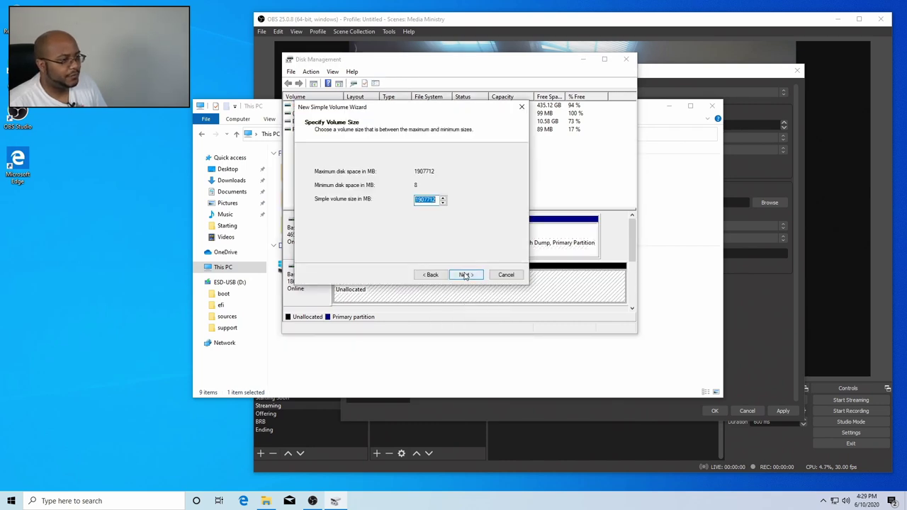
pyautogui.click(466, 275)
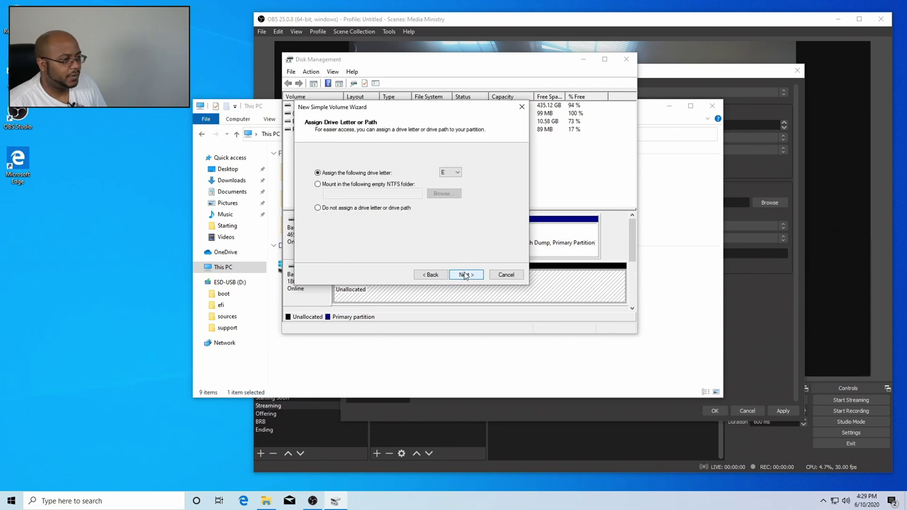
# - Review the available drive letters in the wizard, then cancel it
pyautogui.click(455, 172)
pyautogui.click(459, 174)
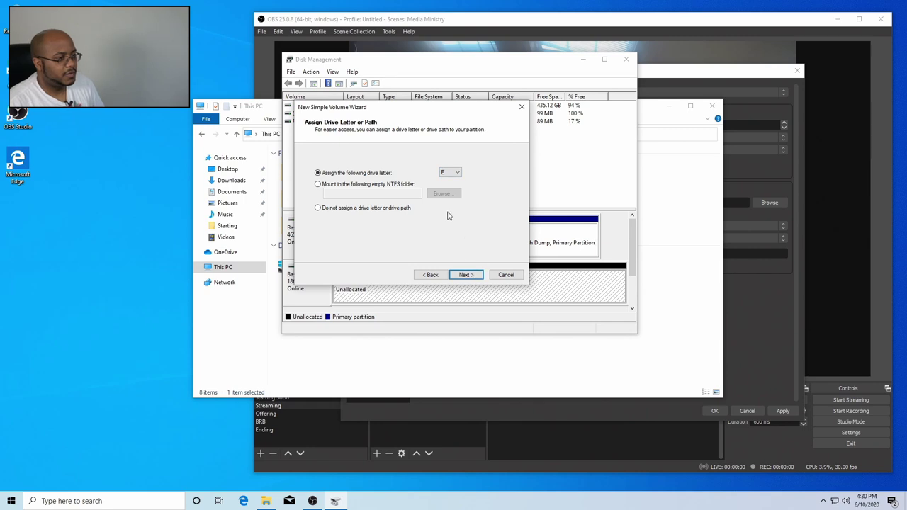
pyautogui.click(432, 275)
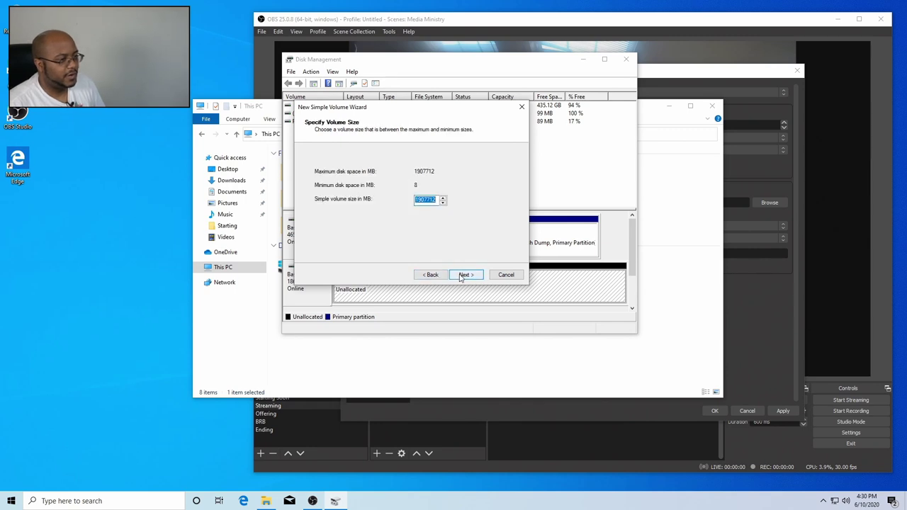
pyautogui.click(464, 274)
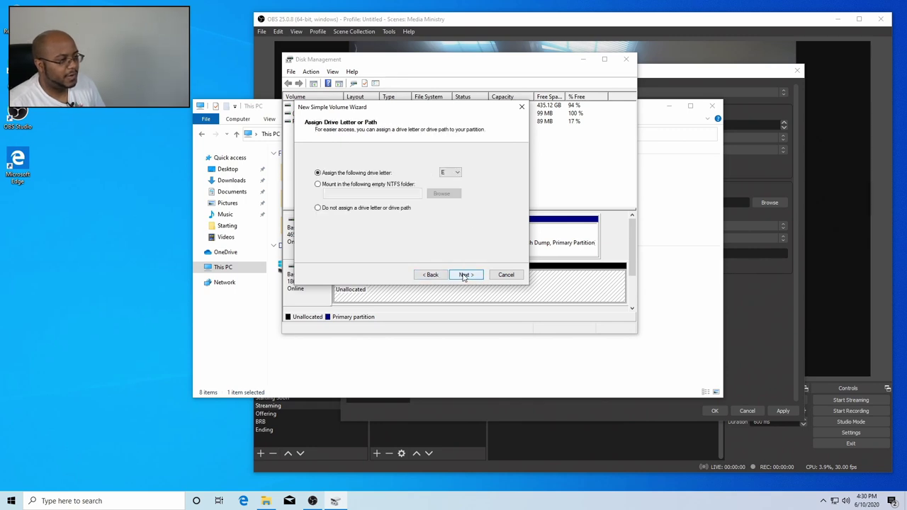
pyautogui.click(458, 177)
pyautogui.click(457, 177)
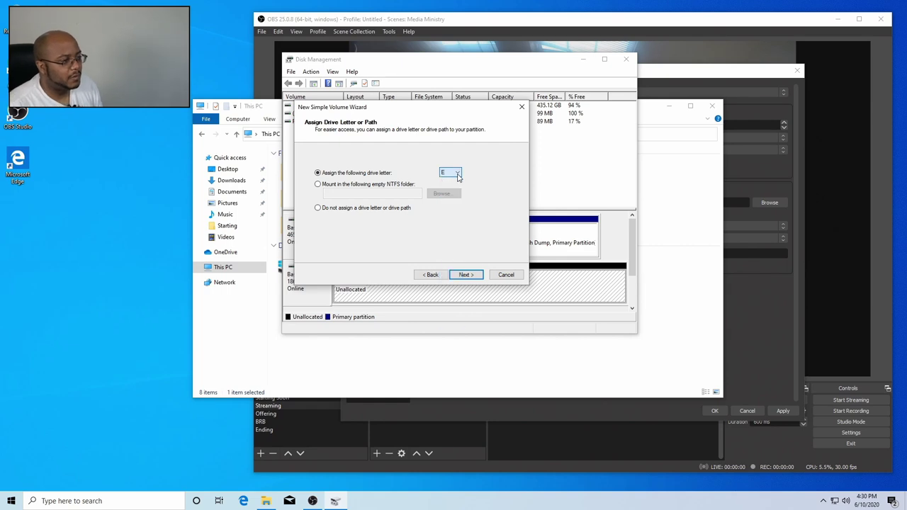
pyautogui.click(506, 275)
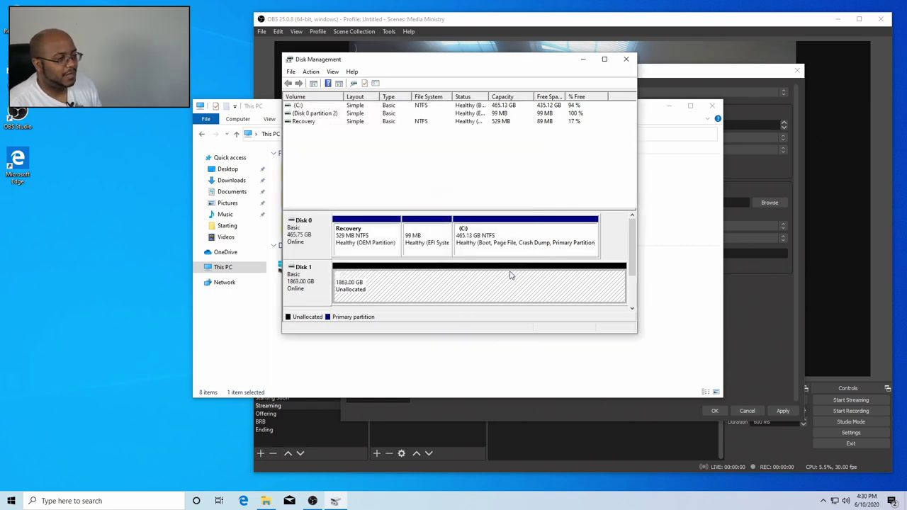
# - Create a full-size NTFS simple volume as drive D: with a blank label
pyautogui.rightClick(390, 290)
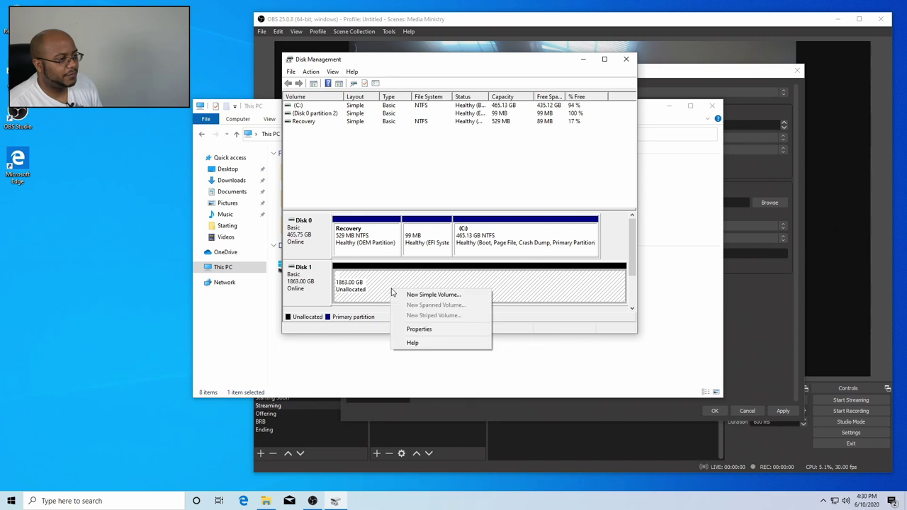
pyautogui.click(407, 296)
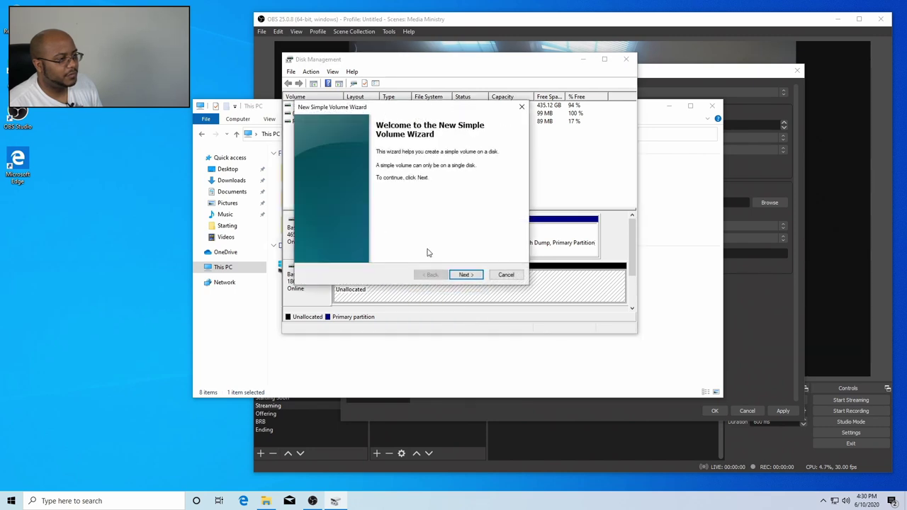
pyautogui.click(467, 275)
pyautogui.click(466, 275)
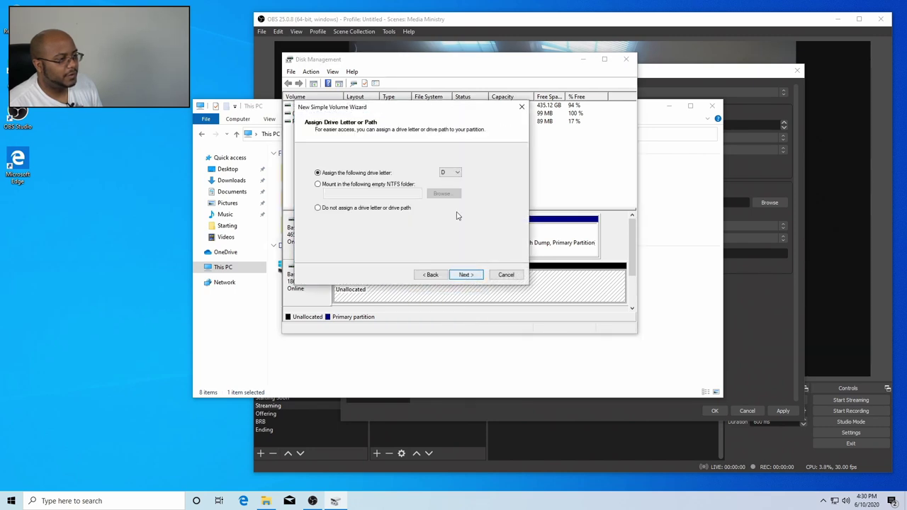
pyautogui.click(466, 275)
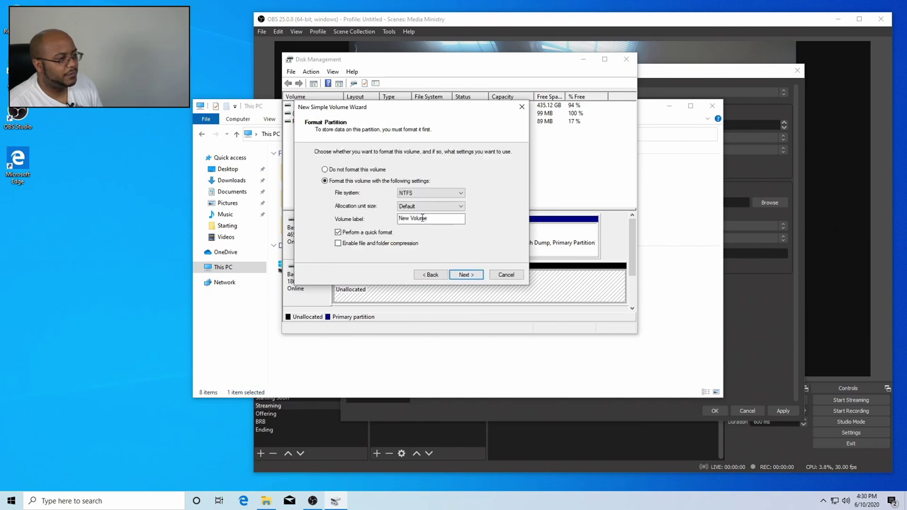
pyautogui.click(435, 219)
pyautogui.moveTo(435, 219); pyautogui.dragTo(352, 207)
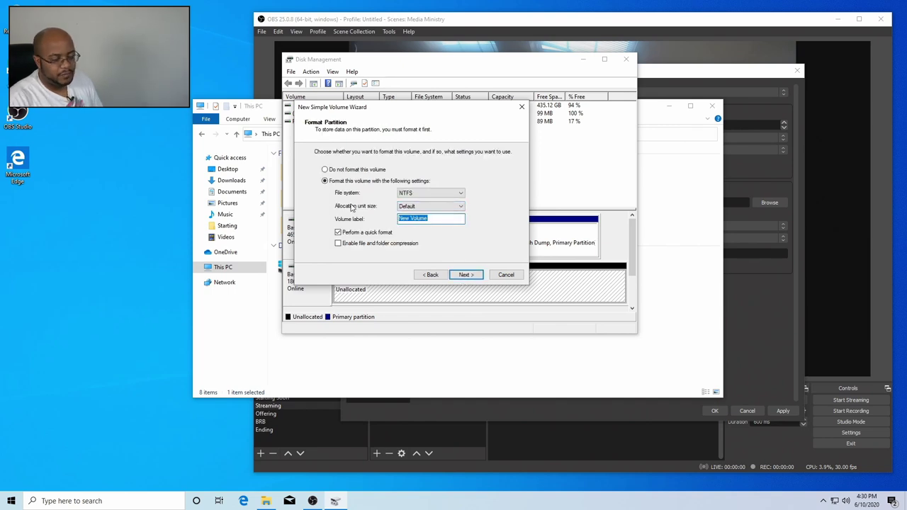
pyautogui.press('BackSpace')
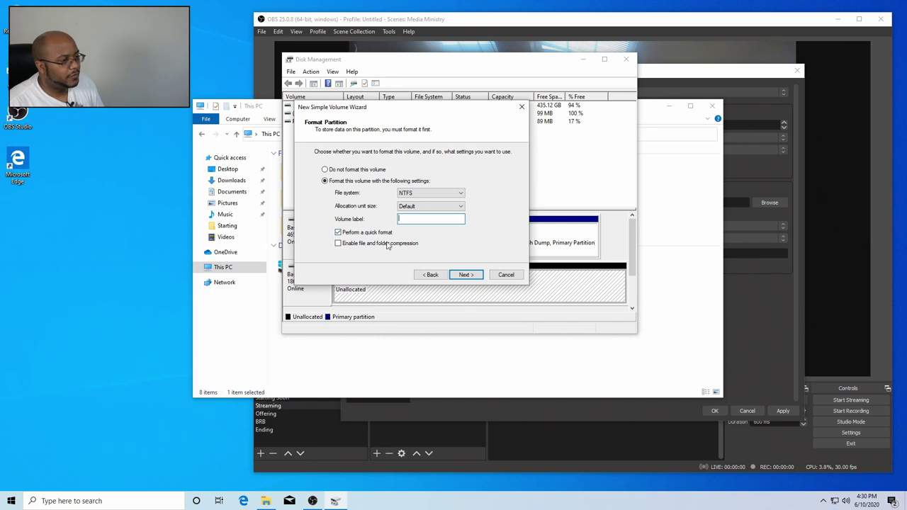
pyautogui.click(466, 276)
pyautogui.click(467, 275)
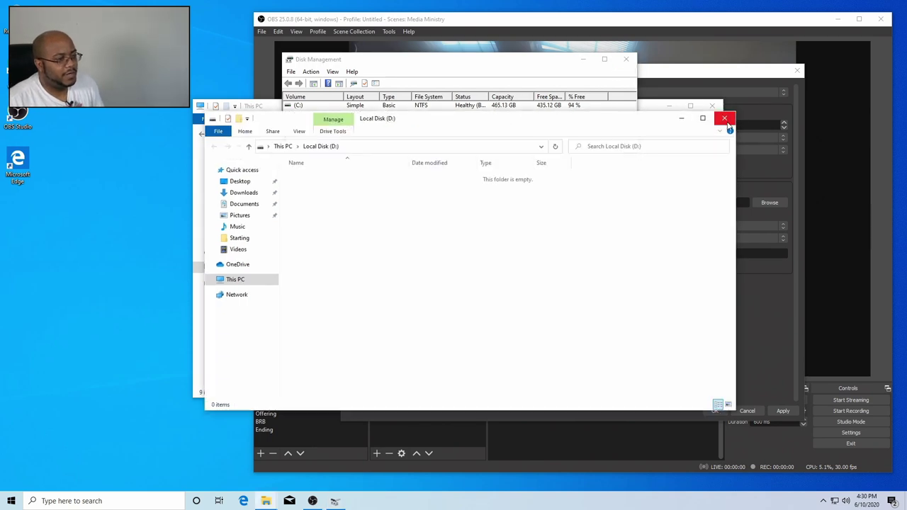
# - Create a new folder named Videos on the D: drive
pyautogui.rightClick(424, 234)
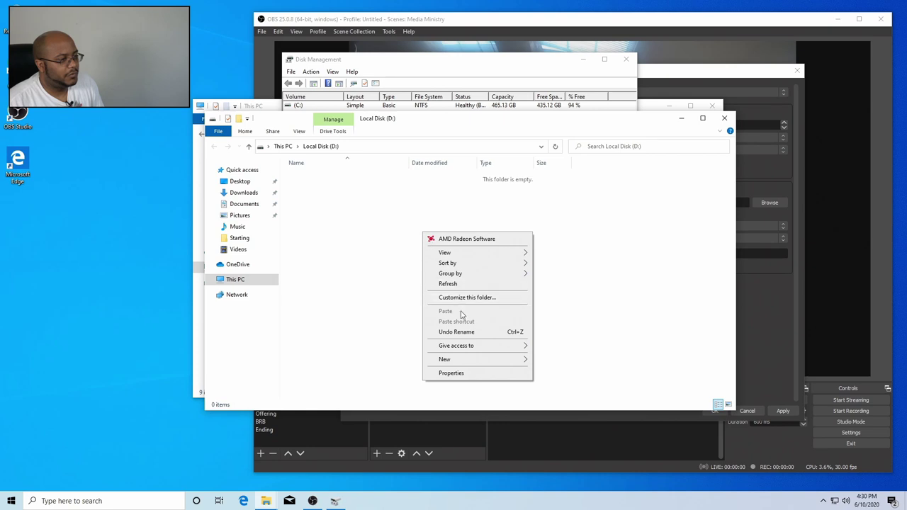
pyautogui.moveTo(457, 357)
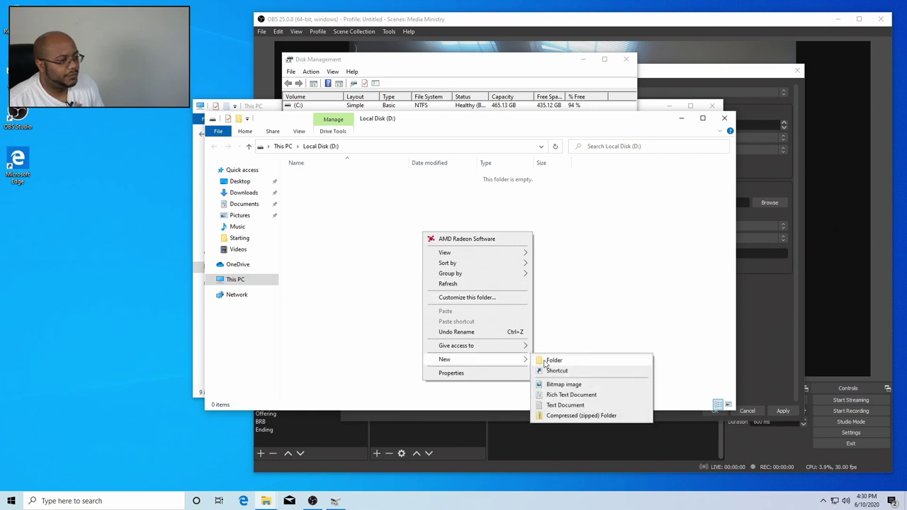
pyautogui.click(544, 362)
pyautogui.write('Video')
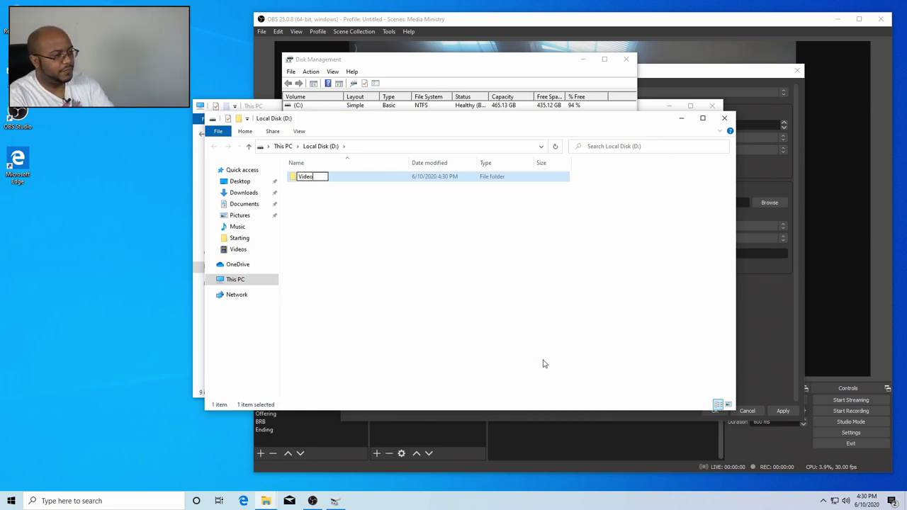
pyautogui.write('s')
pyautogui.press('Return')
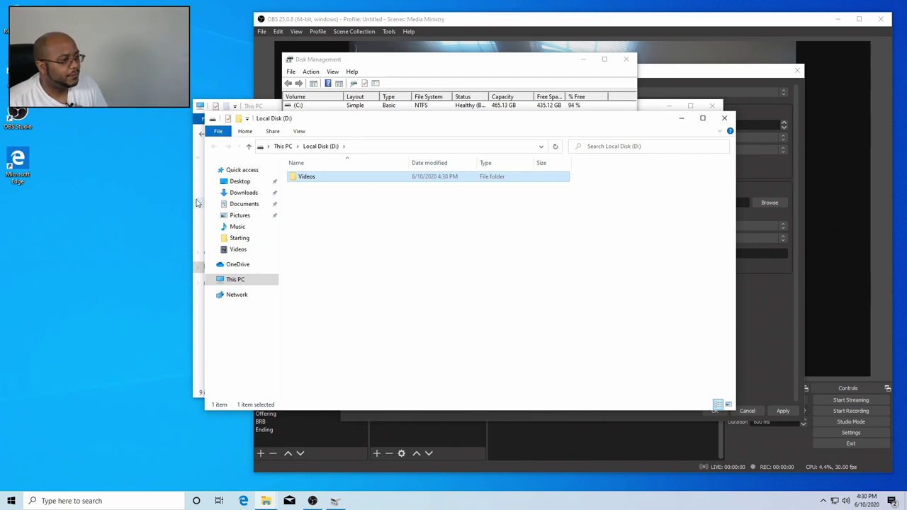
# - Open the Videos library's Location properties and copy the D:\Videos folder path
pyautogui.rightClick(241, 252)
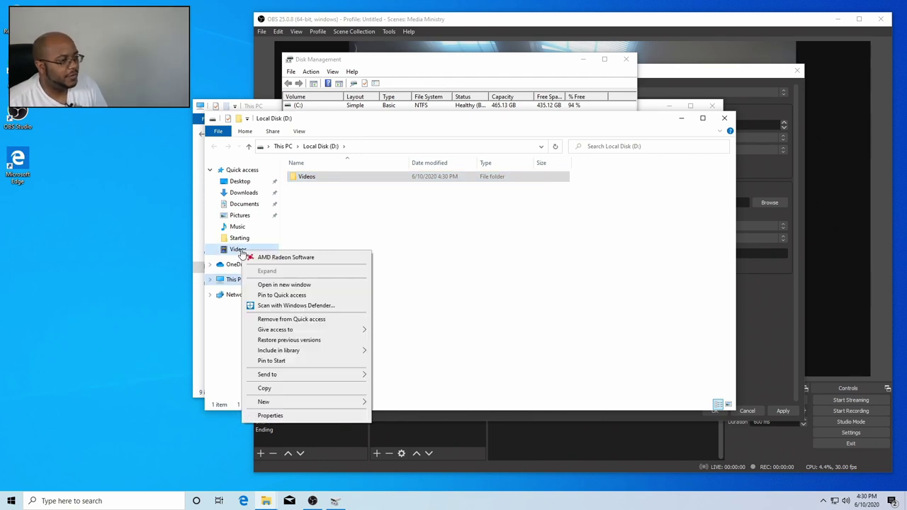
pyautogui.click(270, 416)
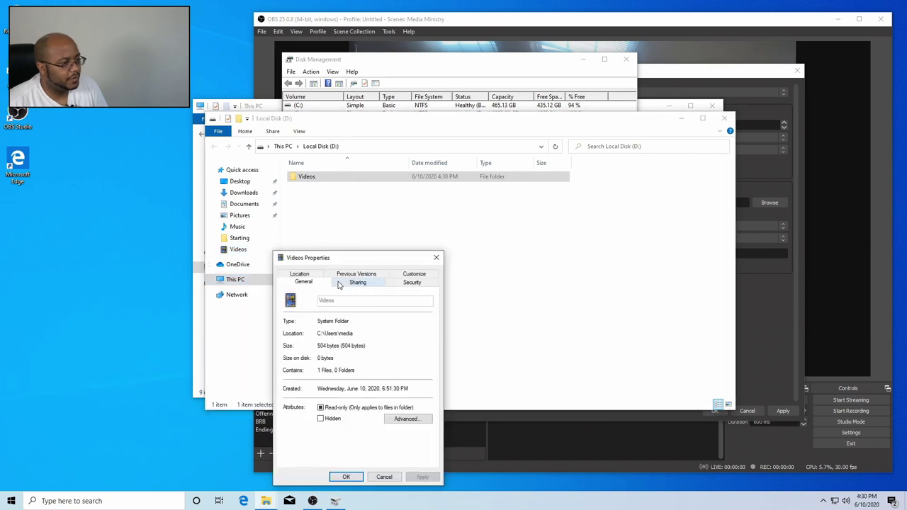
pyautogui.click(304, 275)
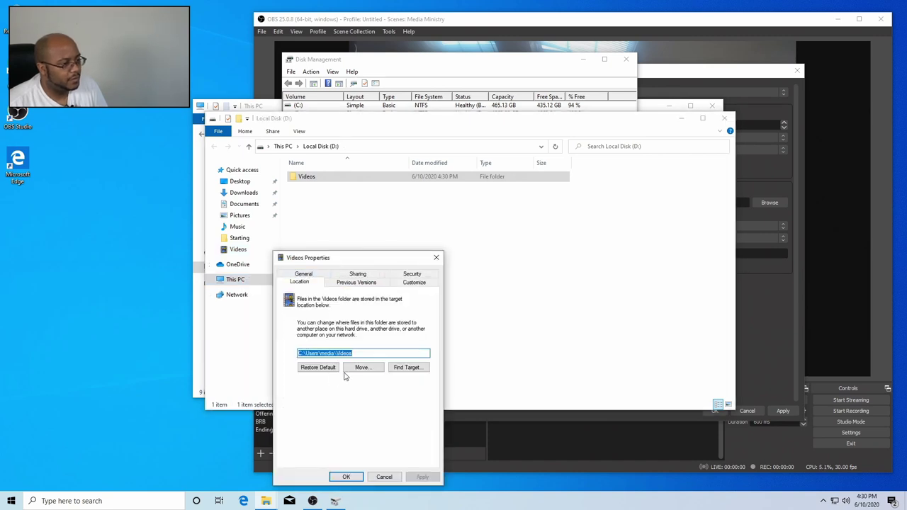
pyautogui.click(400, 369)
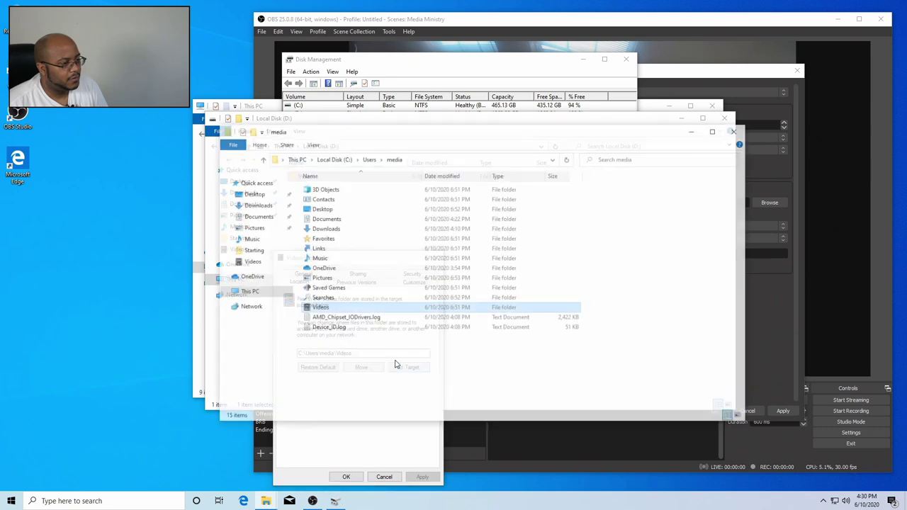
pyautogui.click(246, 294)
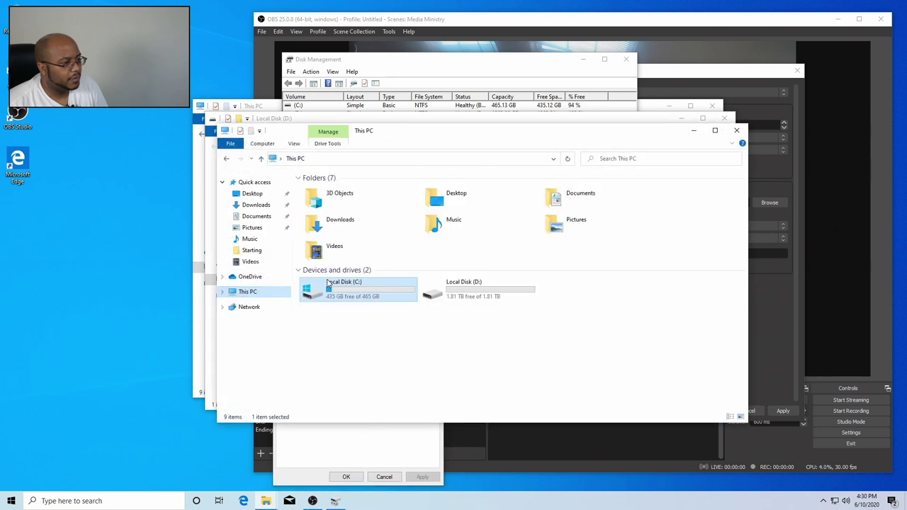
pyautogui.doubleClick(454, 297)
pyautogui.doubleClick(314, 191)
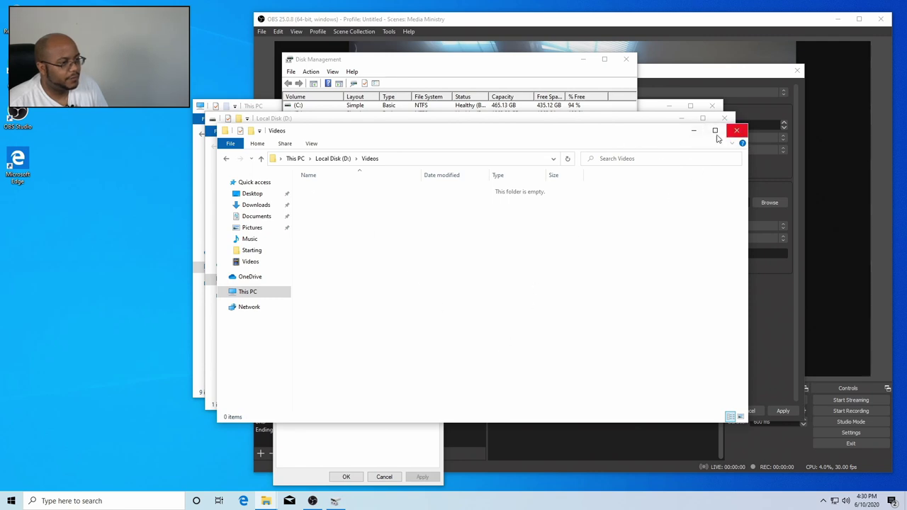
pyautogui.click(394, 158)
pyautogui.hotkey('ctrl', 'c')
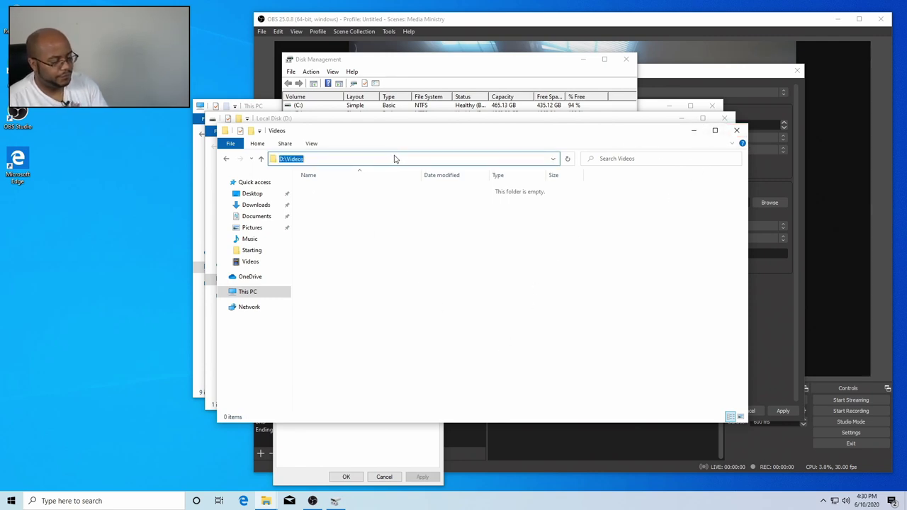
pyautogui.click(737, 131)
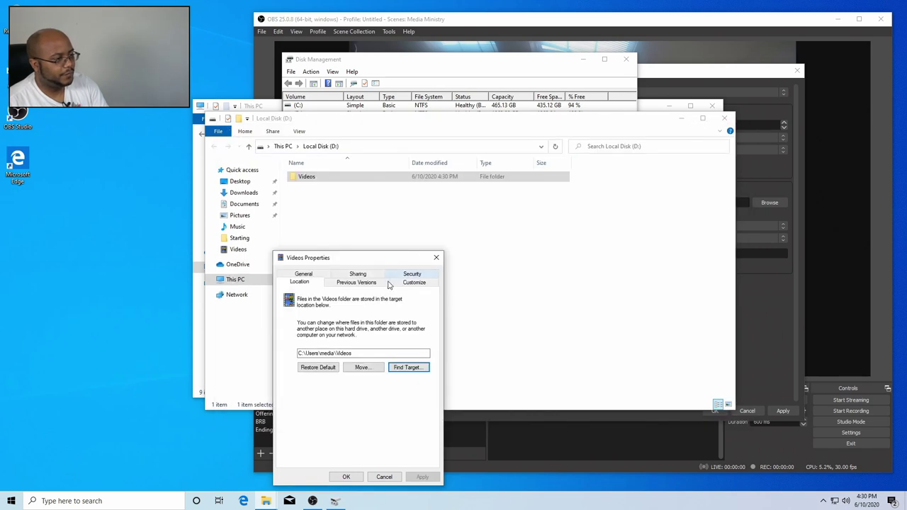
# - Paste D:\Videos as the new Videos location, apply it, and move the existing files
pyautogui.moveTo(378, 350); pyautogui.dragTo(291, 350)
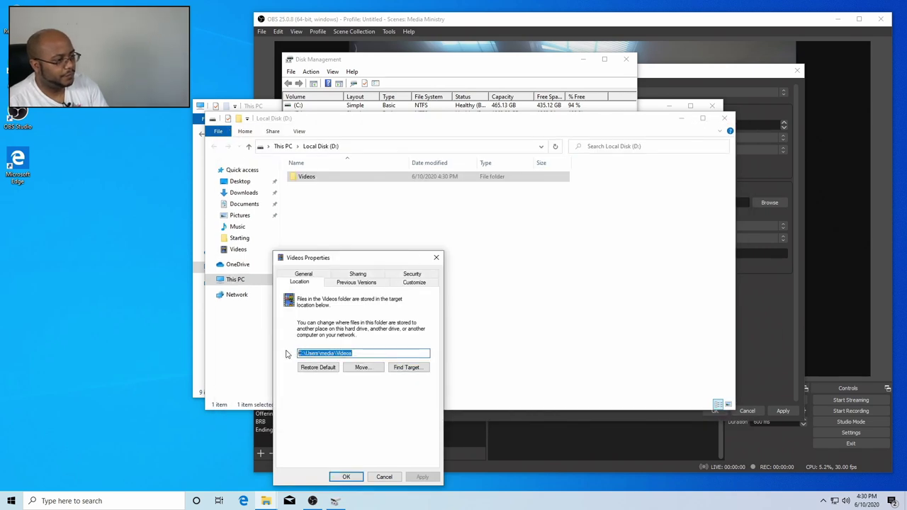
pyautogui.hotkey('ctrl', 'v')
pyautogui.click(346, 477)
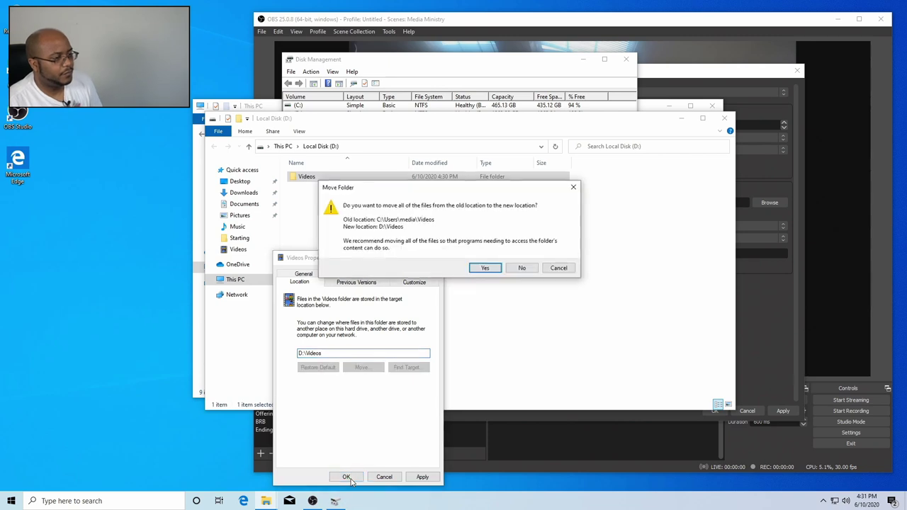
pyautogui.click(486, 269)
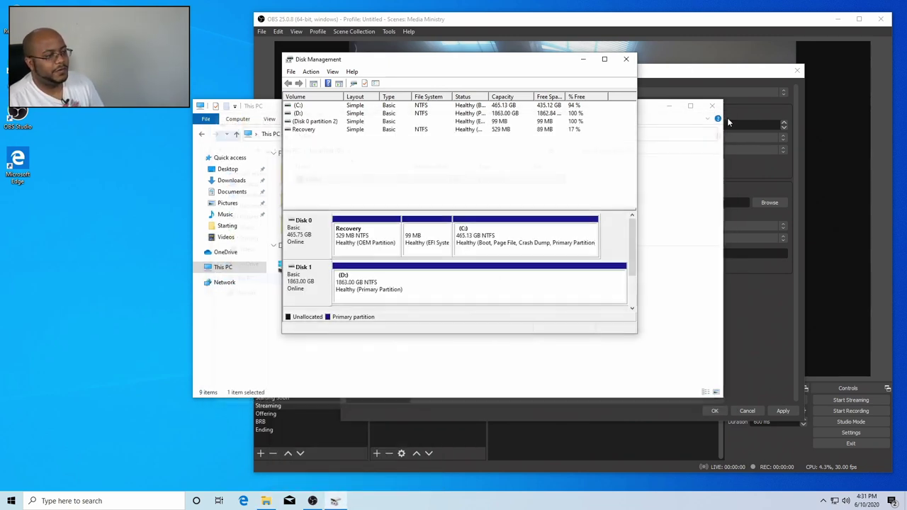
# - Close the Local Disk (D:), Disk Management and This PC windows
pyautogui.click(723, 118)
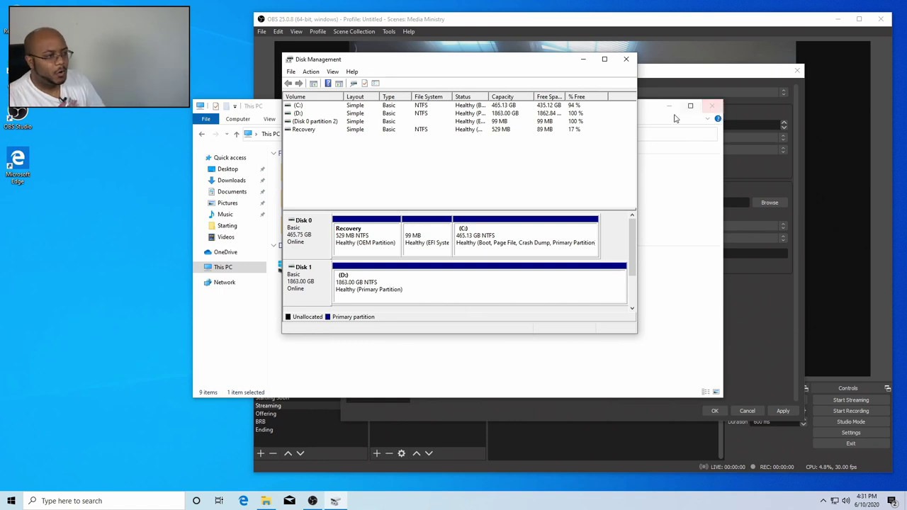
pyautogui.click(626, 58)
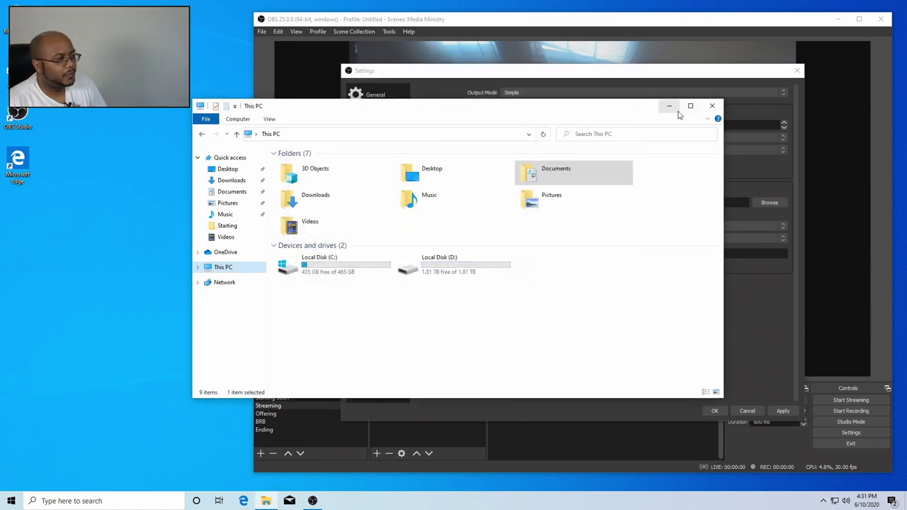
pyautogui.click(713, 107)
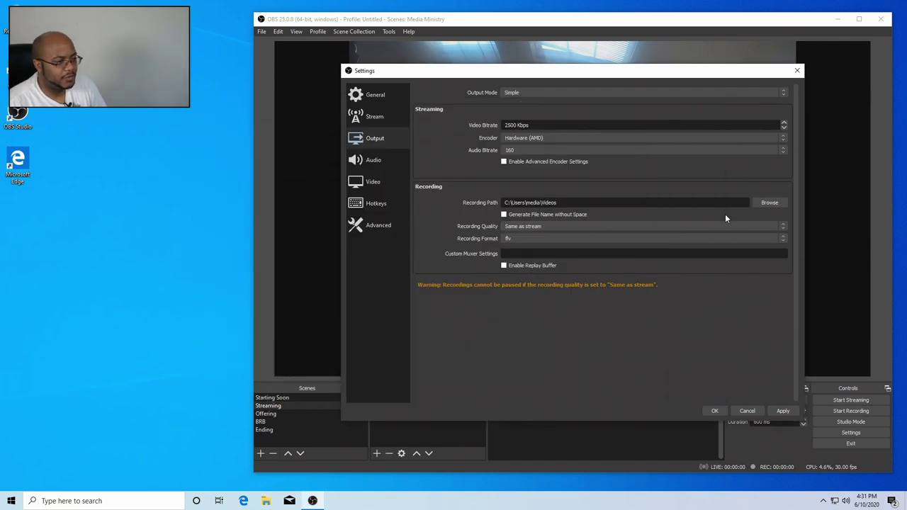
# - Set the OBS recording path to the Videos folder on Local Disk (D:)
pyautogui.click(769, 204)
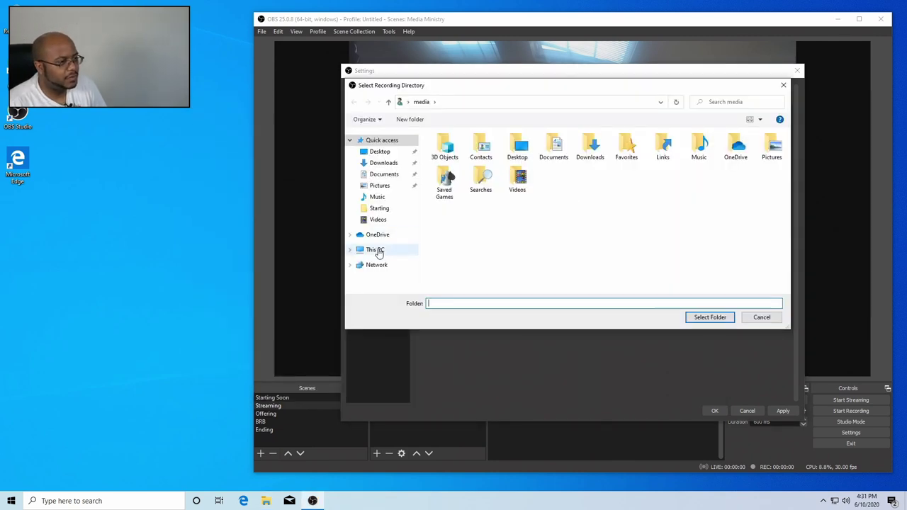
pyautogui.click(374, 250)
pyautogui.doubleClick(592, 254)
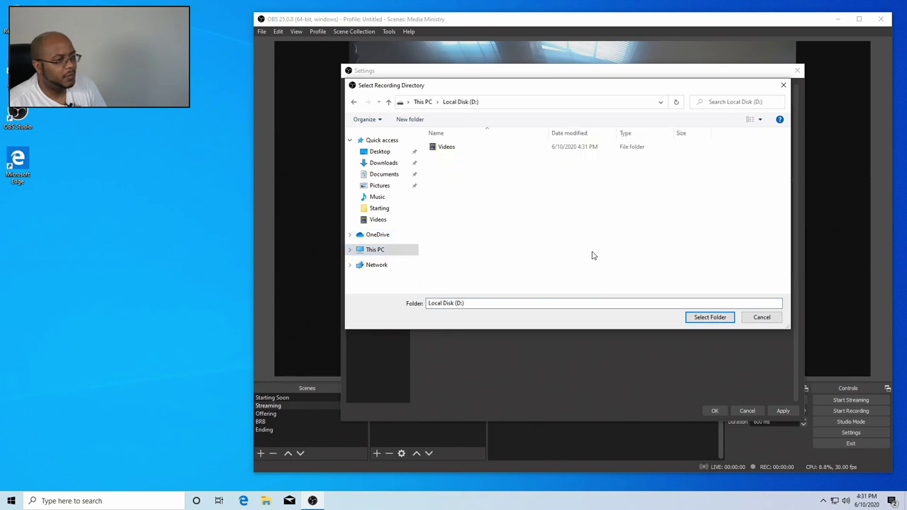
pyautogui.doubleClick(445, 149)
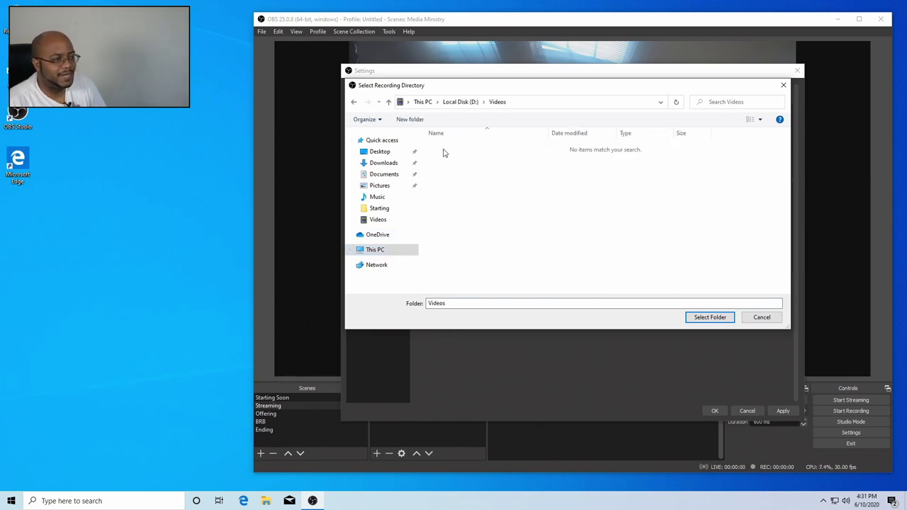
pyautogui.click(721, 319)
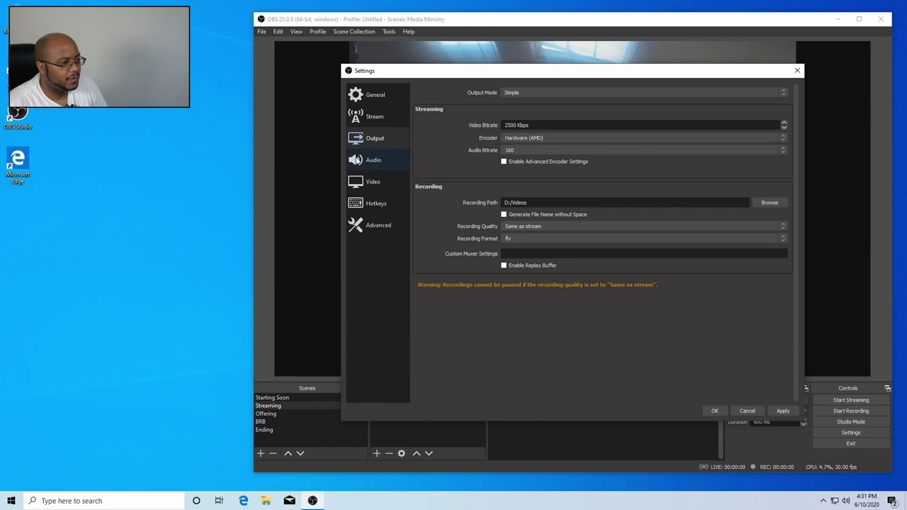
# - Set the video output resolution to 1920x1080 at 60 FPS and save the settings
pyautogui.click(365, 162)
pyautogui.click(370, 182)
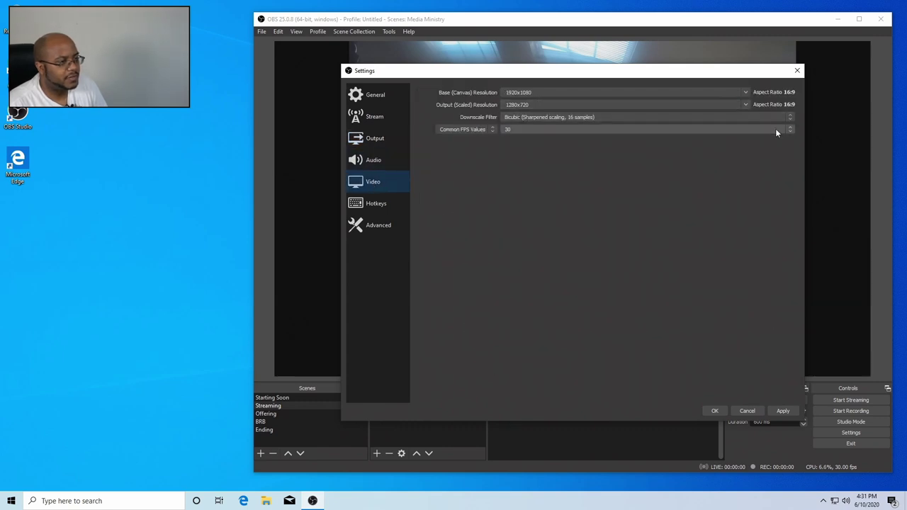
pyautogui.click(745, 104)
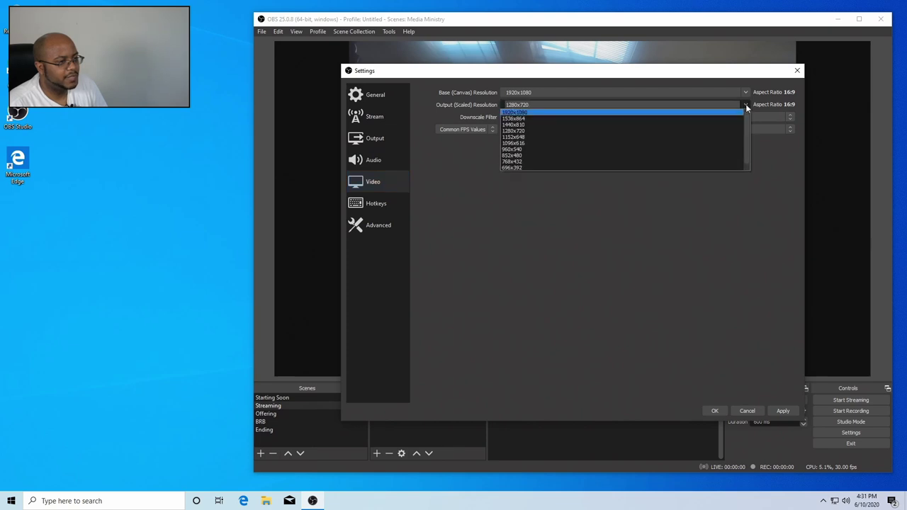
pyautogui.click(697, 113)
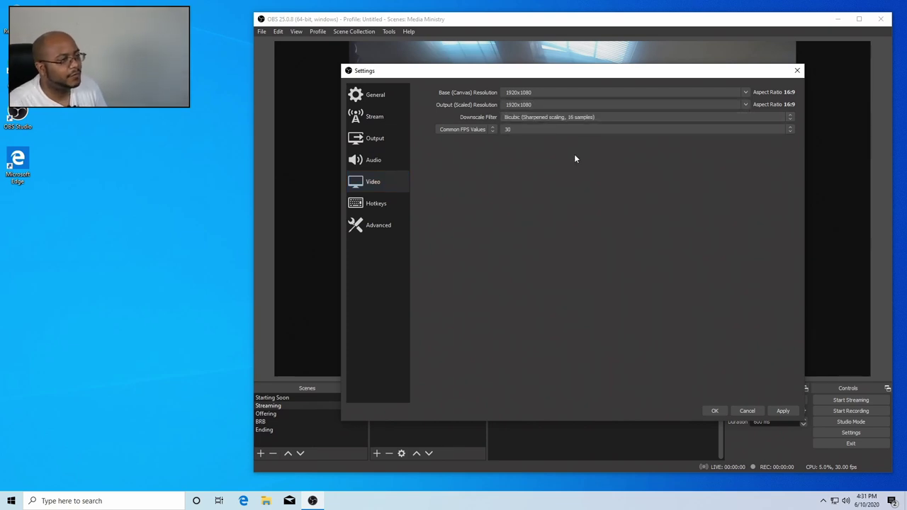
pyautogui.click(581, 130)
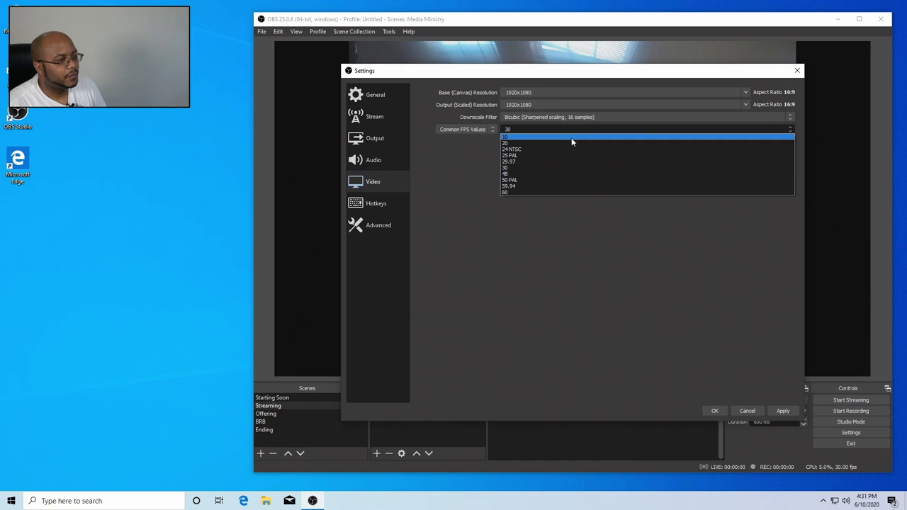
pyautogui.click(578, 192)
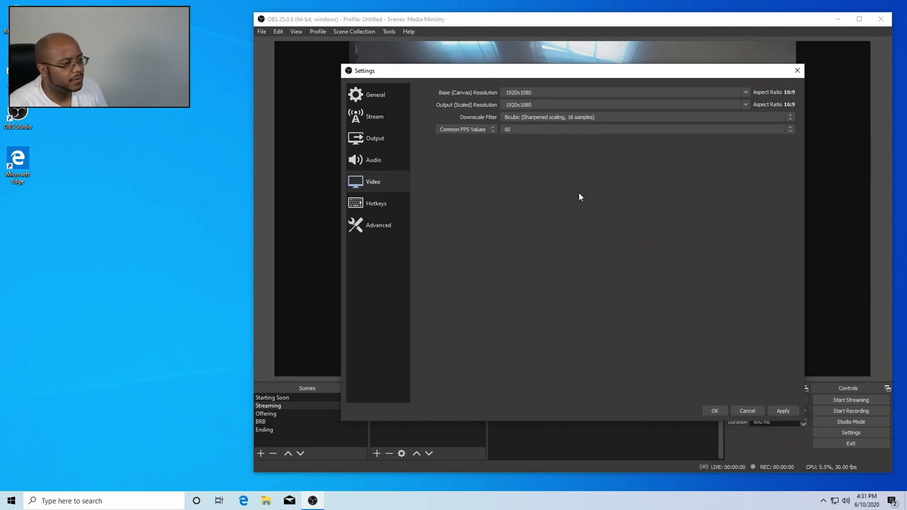
pyautogui.click(401, 204)
pyautogui.click(400, 224)
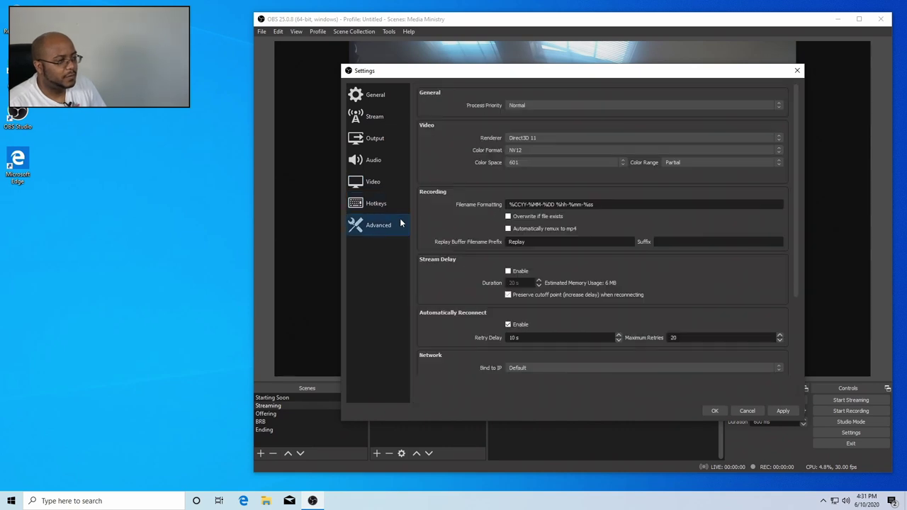
pyautogui.click(715, 410)
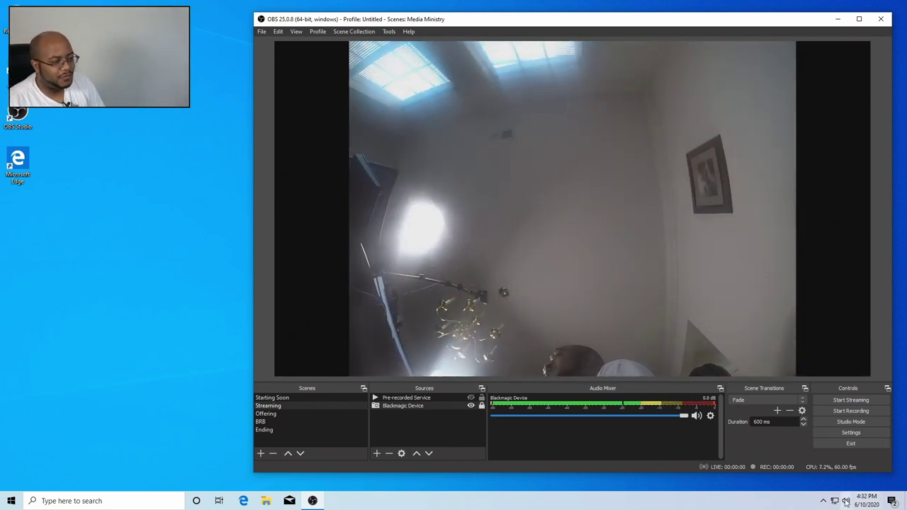
# - Turn off notifications from apps and other senders in Notifications & actions
pyautogui.click(892, 500)
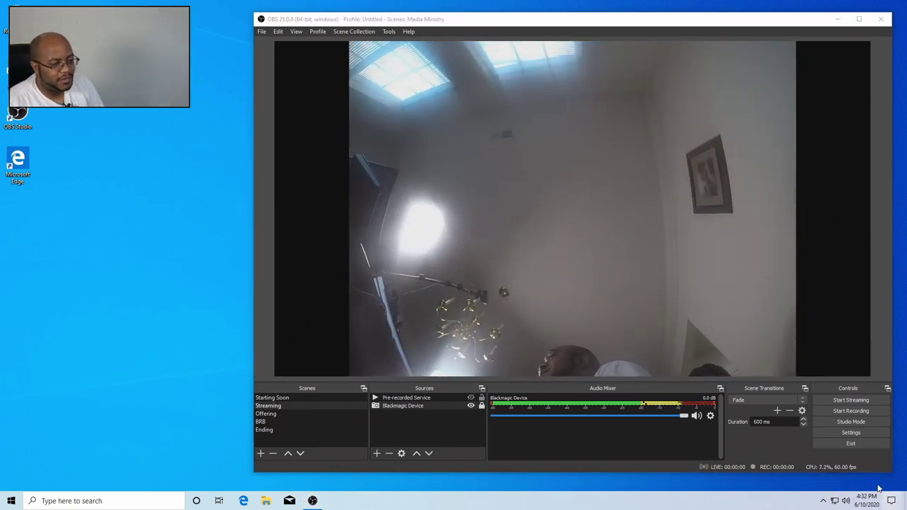
pyautogui.click(872, 479)
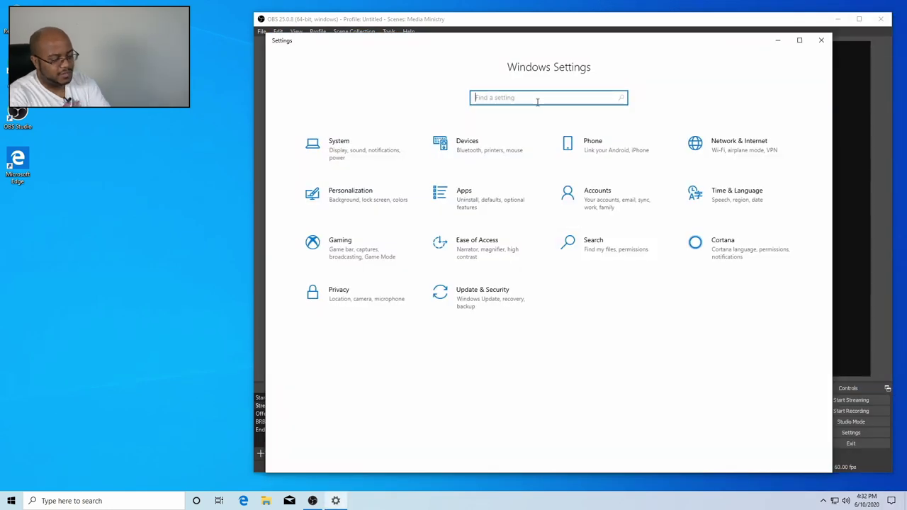
pyautogui.write('notif')
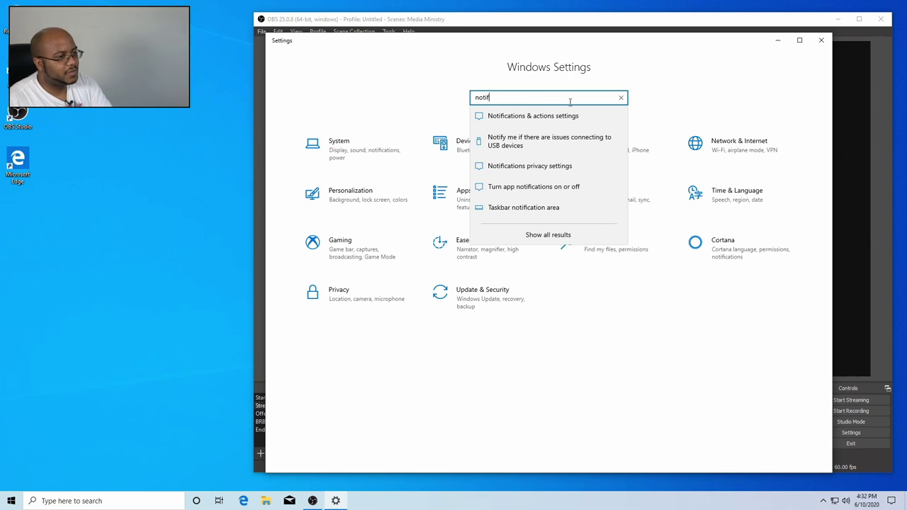
pyautogui.click(571, 118)
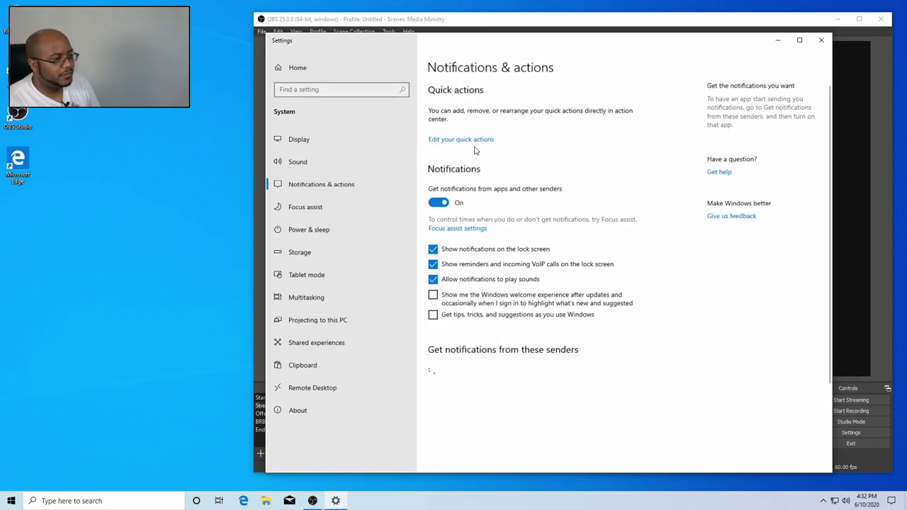
pyautogui.click(439, 204)
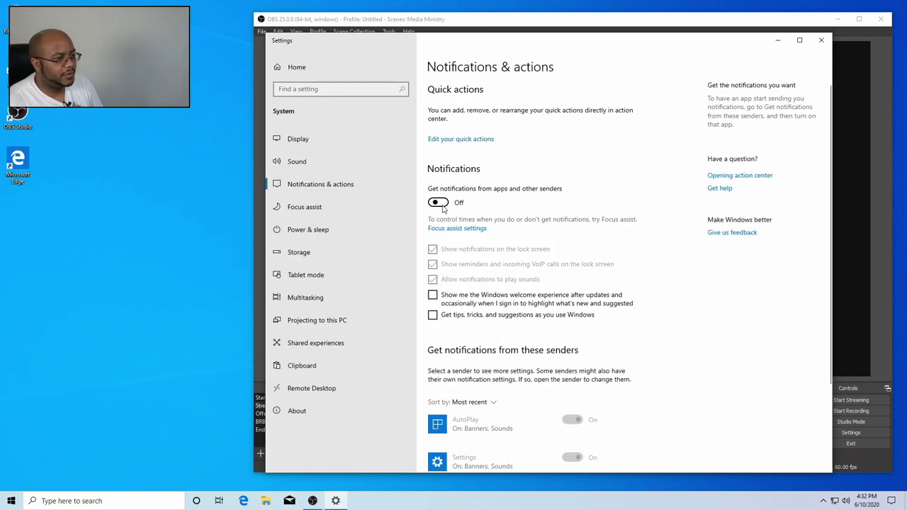
pyautogui.click(322, 210)
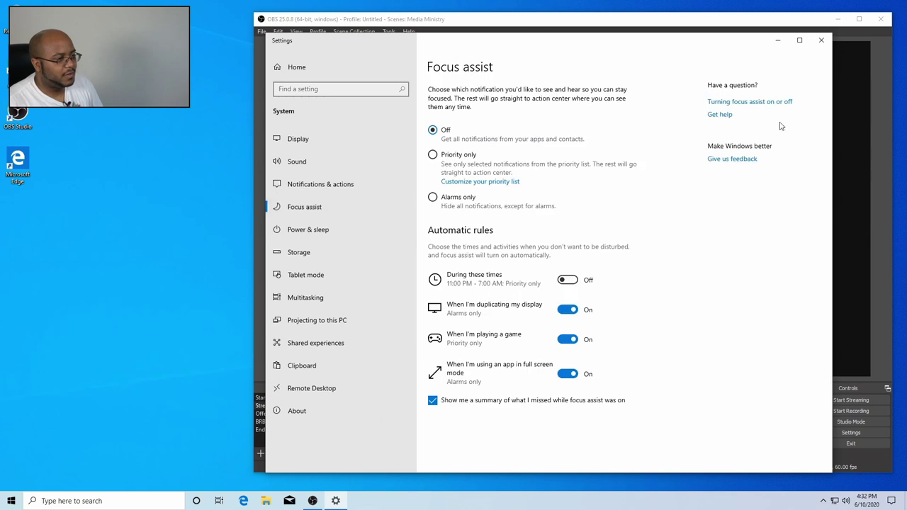
# - Close Settings and OBS Studio, then check for updates under Update & Security
pyautogui.click(820, 41)
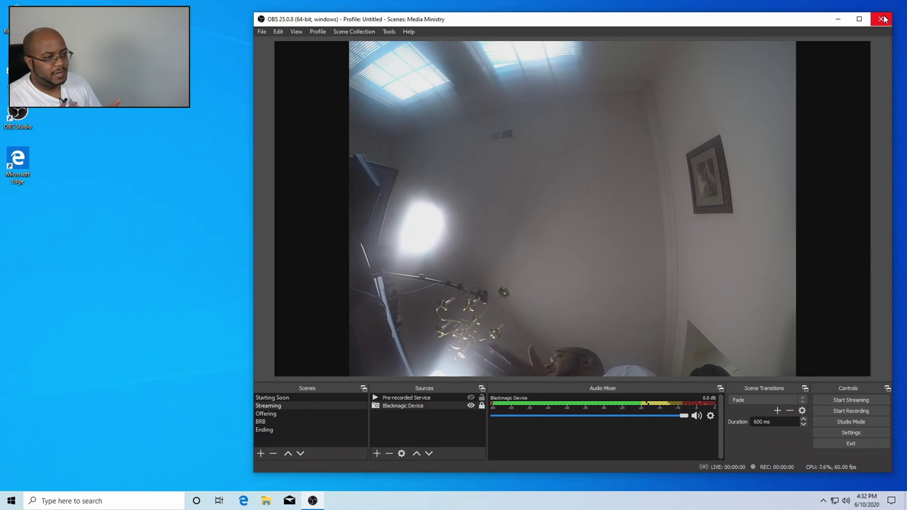
pyautogui.hotkey('alt', 'F4')
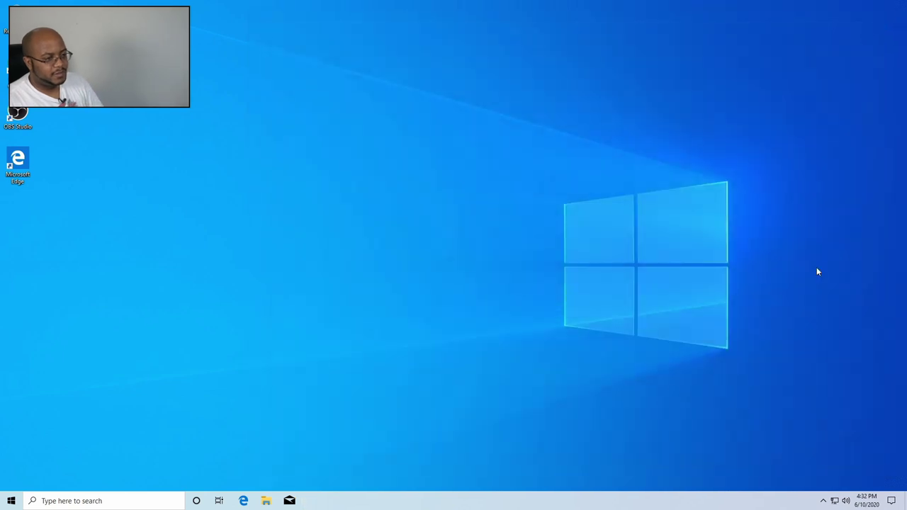
pyautogui.click(891, 501)
pyautogui.click(874, 482)
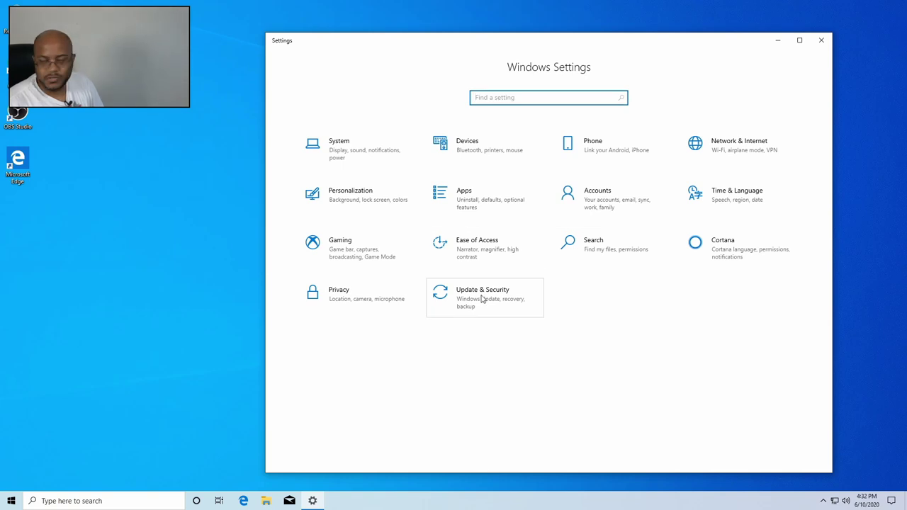
pyautogui.click(481, 301)
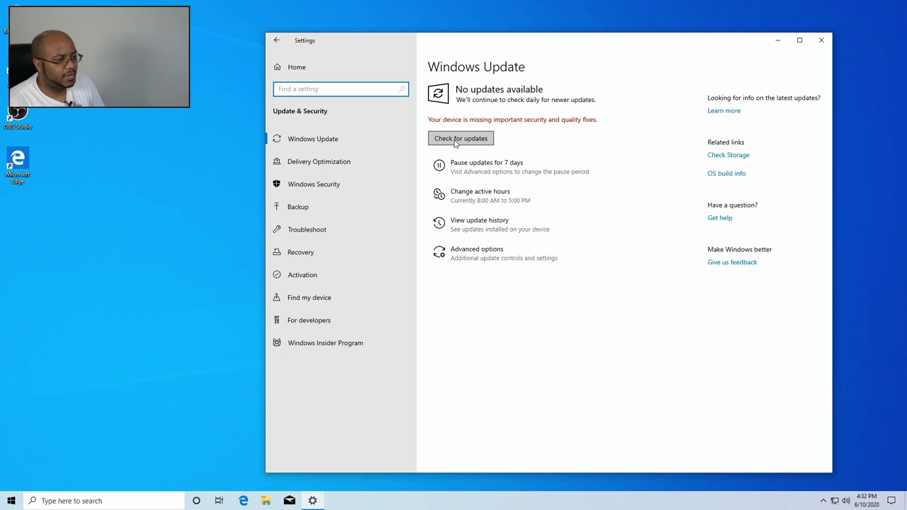
pyautogui.click(457, 140)
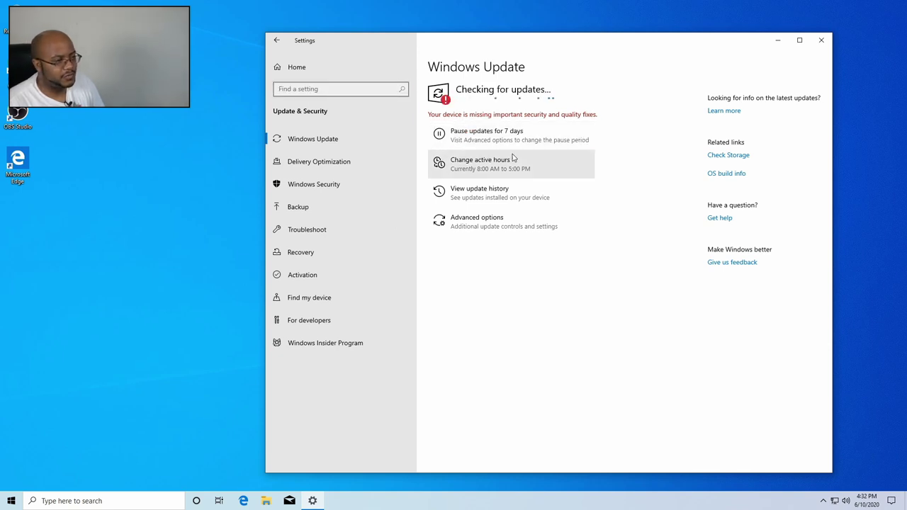